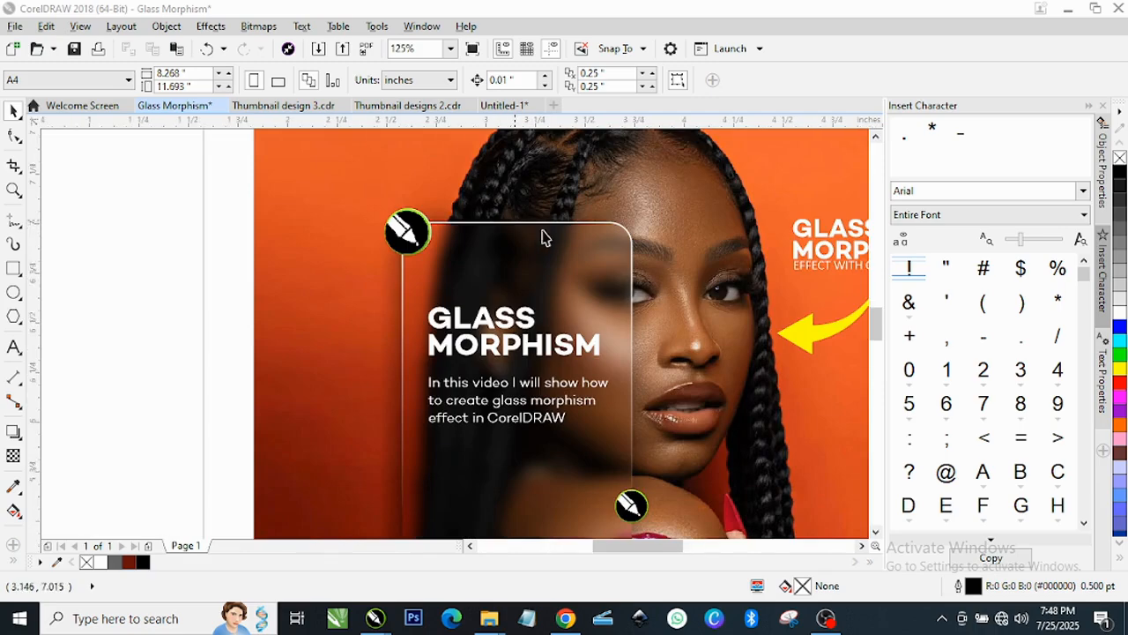
- Examine the finished glass morphism design, including its blurred panel, thin outline, heading and body text
scroll(542, 238, "up", 2)
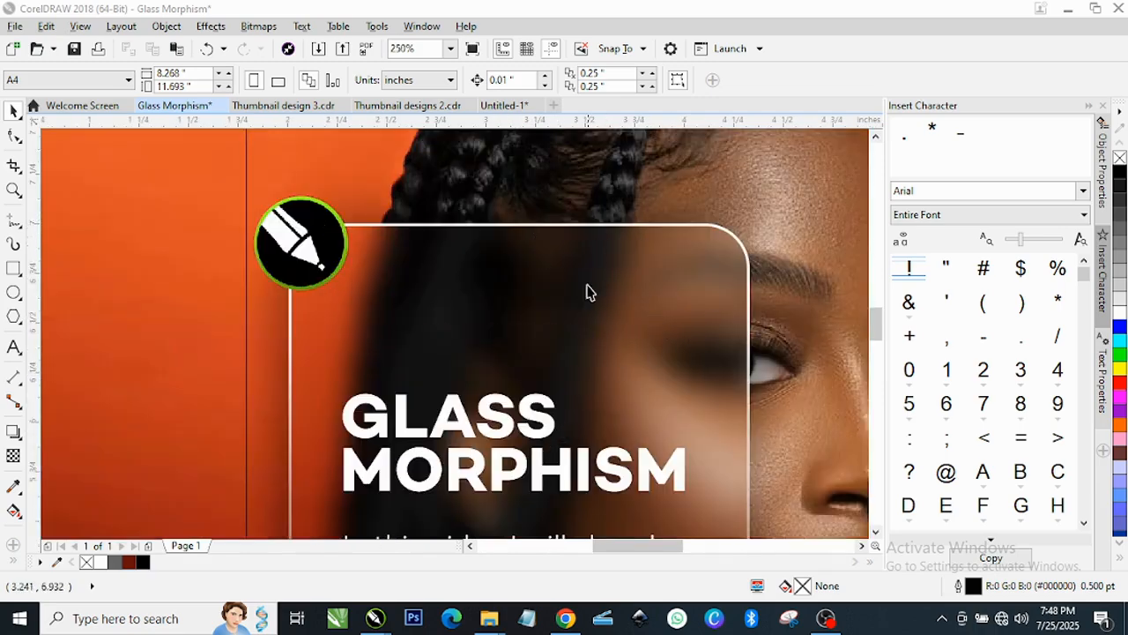
scroll(590, 291, "down", 2)
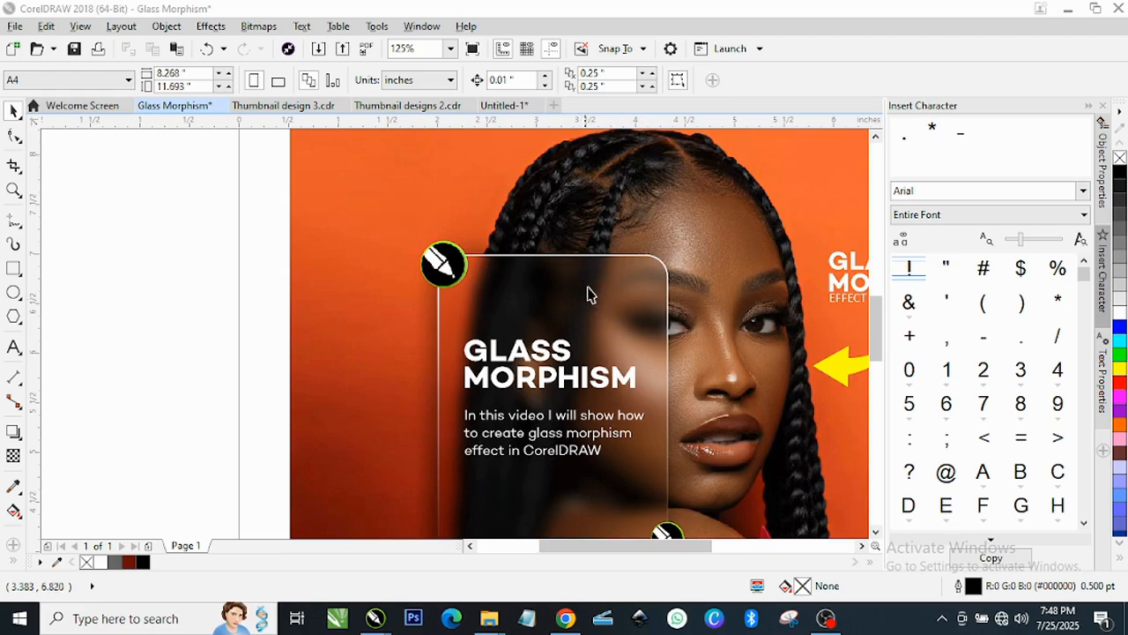
scroll(739, 342, "up", 2)
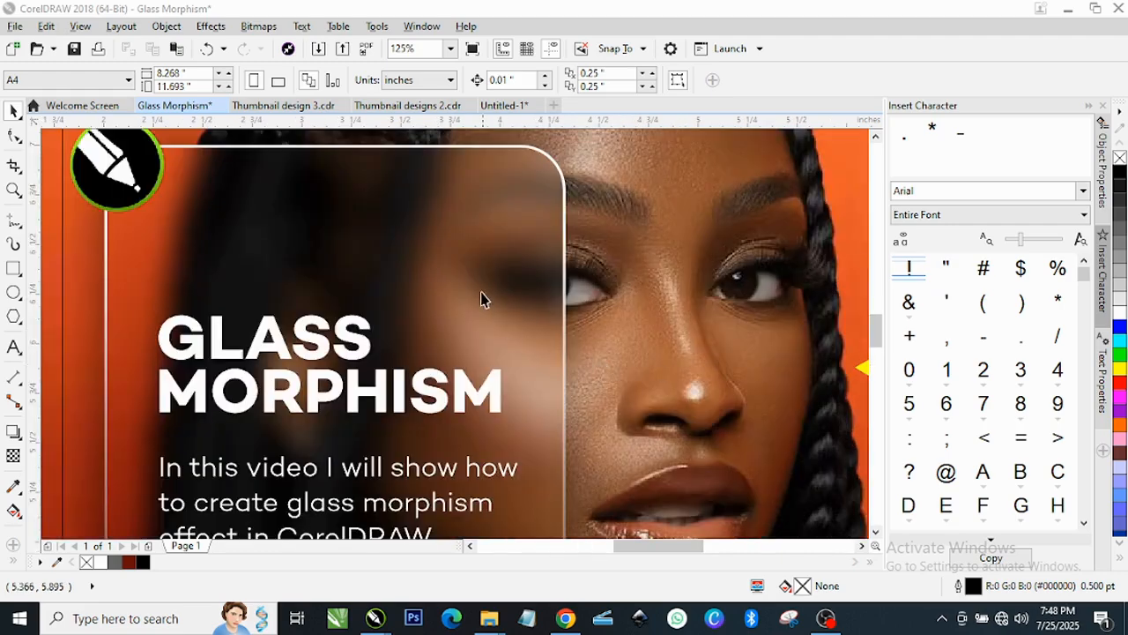
scroll(717, 320, "down", 4)
scroll(690, 352, "up", 4)
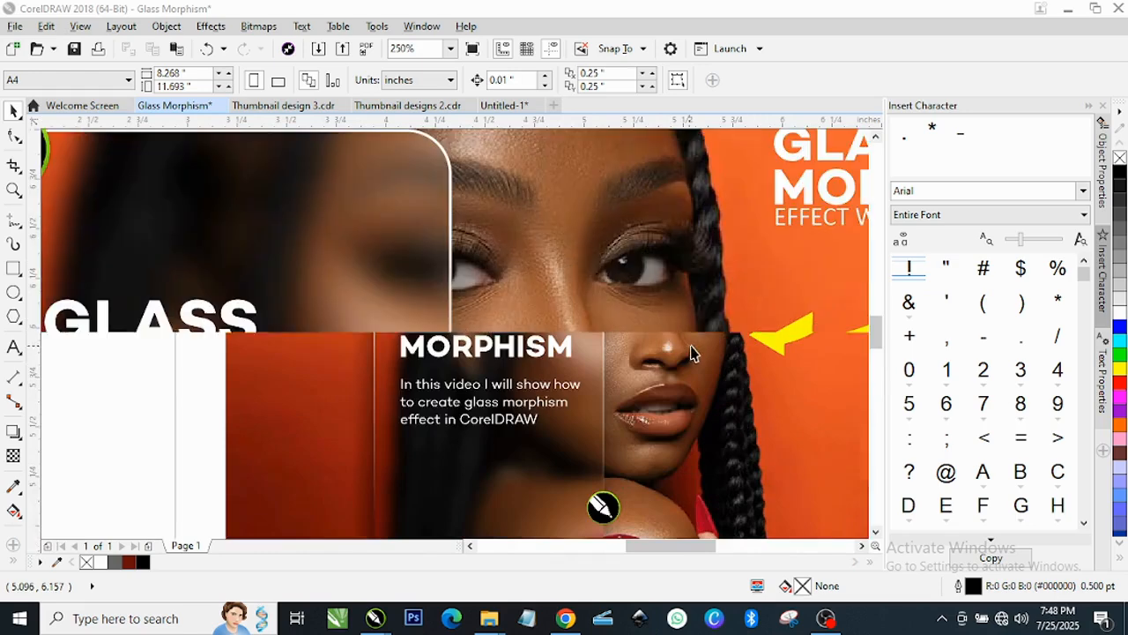
scroll(422, 340, "down", 2)
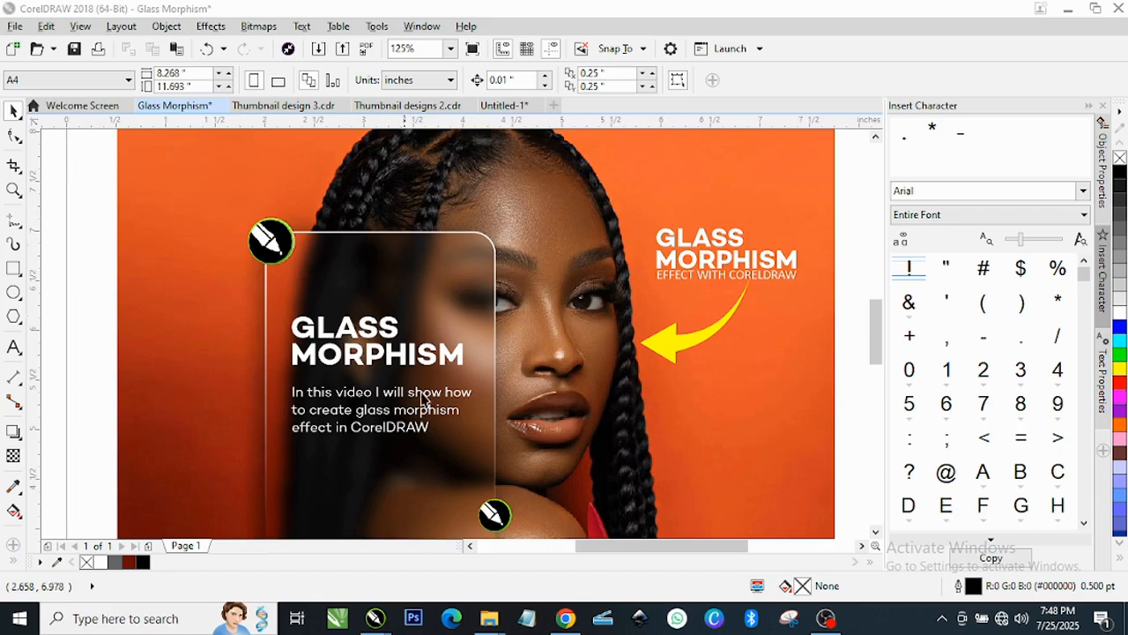
scroll(419, 371, "down", 2)
scroll(432, 339, "up", 2)
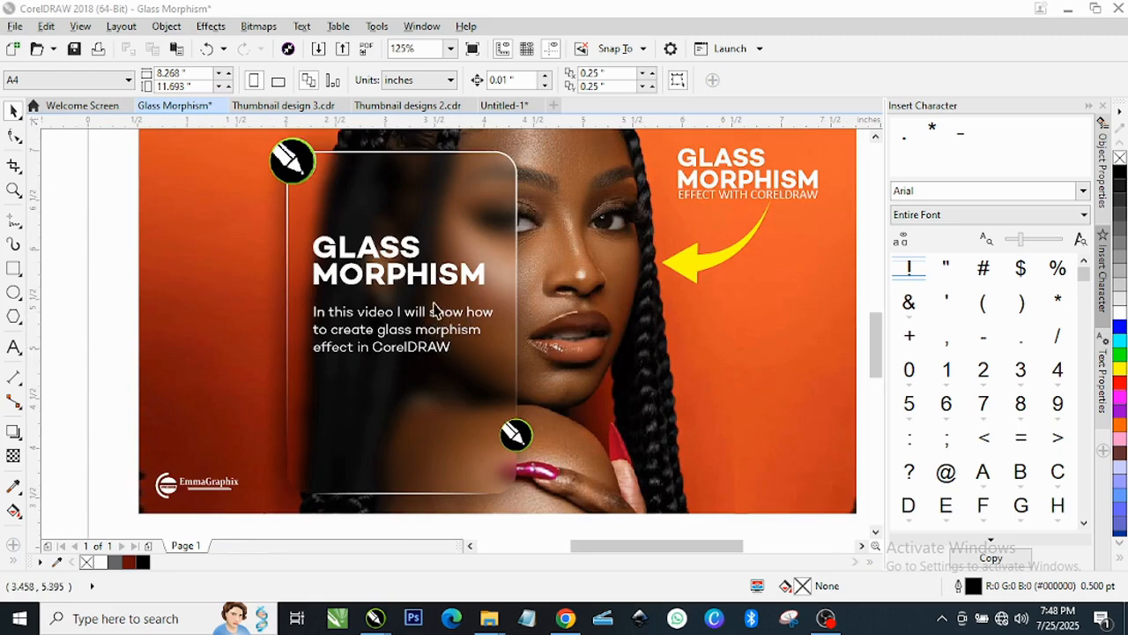
scroll(461, 306, "down", 1)
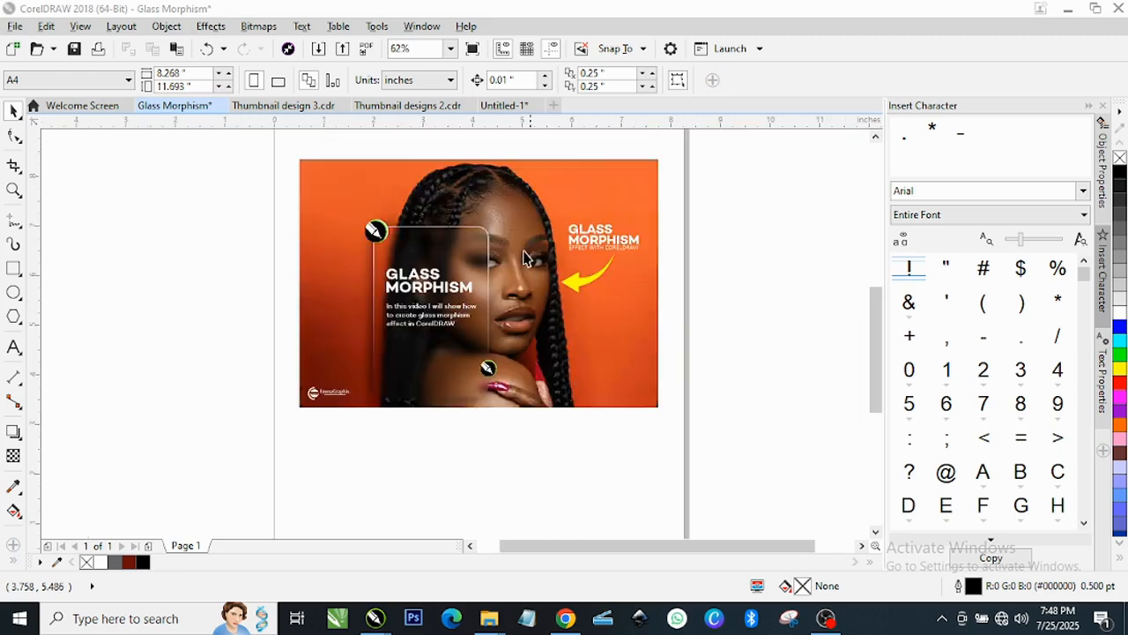
scroll(511, 243, "up", 1)
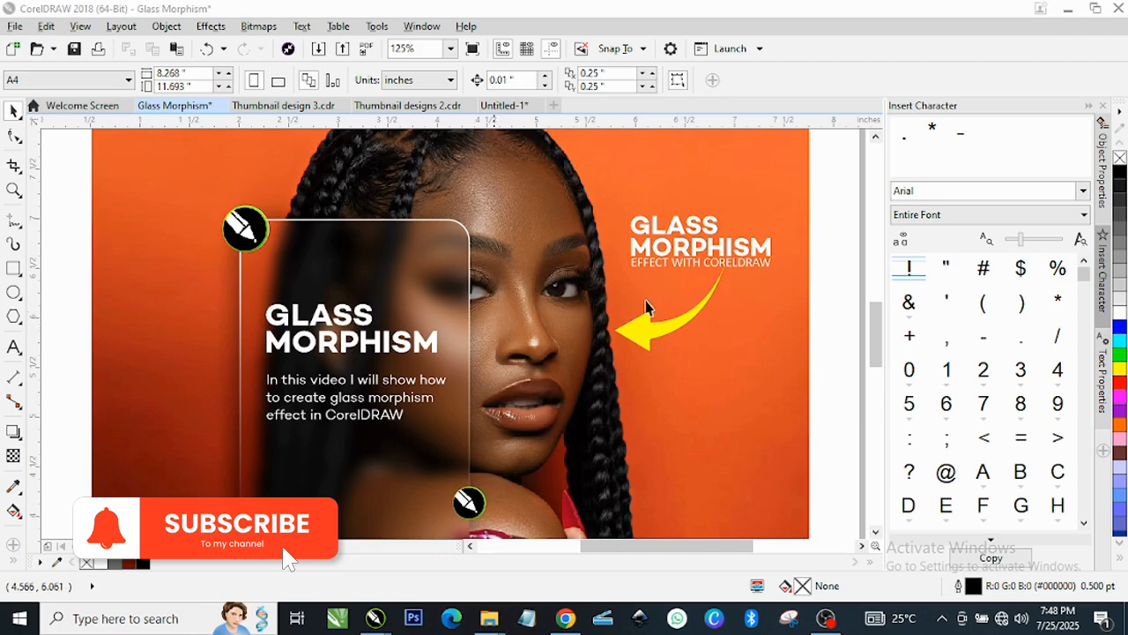
- Switch to the Untitled-1 document that holds the plain portrait photo
left_click(529, 188)
key("F3")
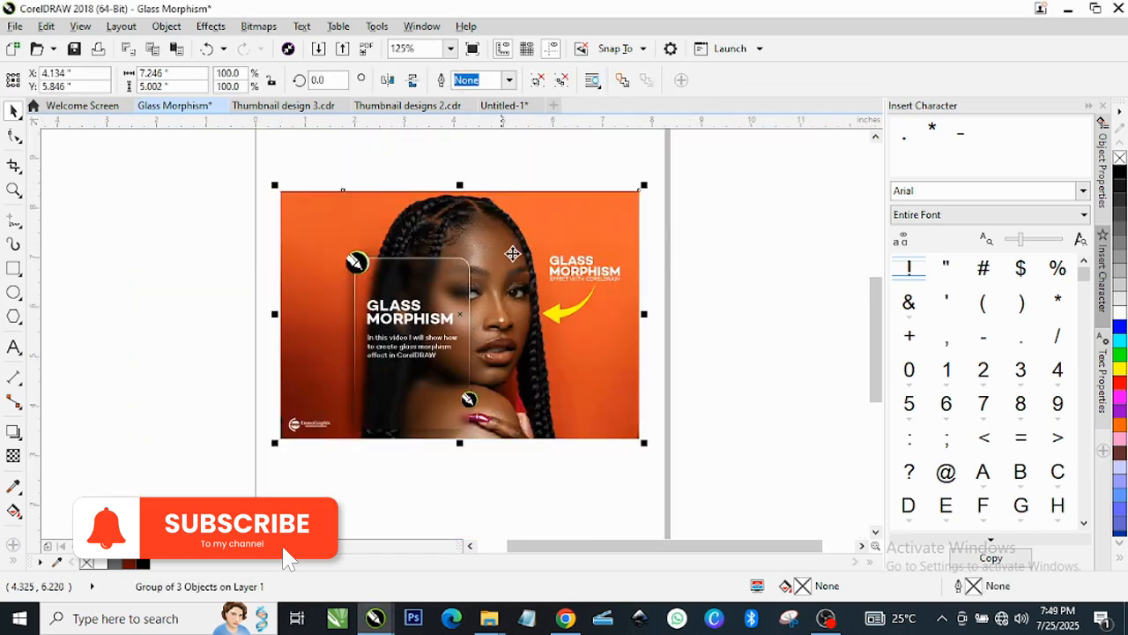
scroll(527, 238, "up", 1)
left_click(500, 107)
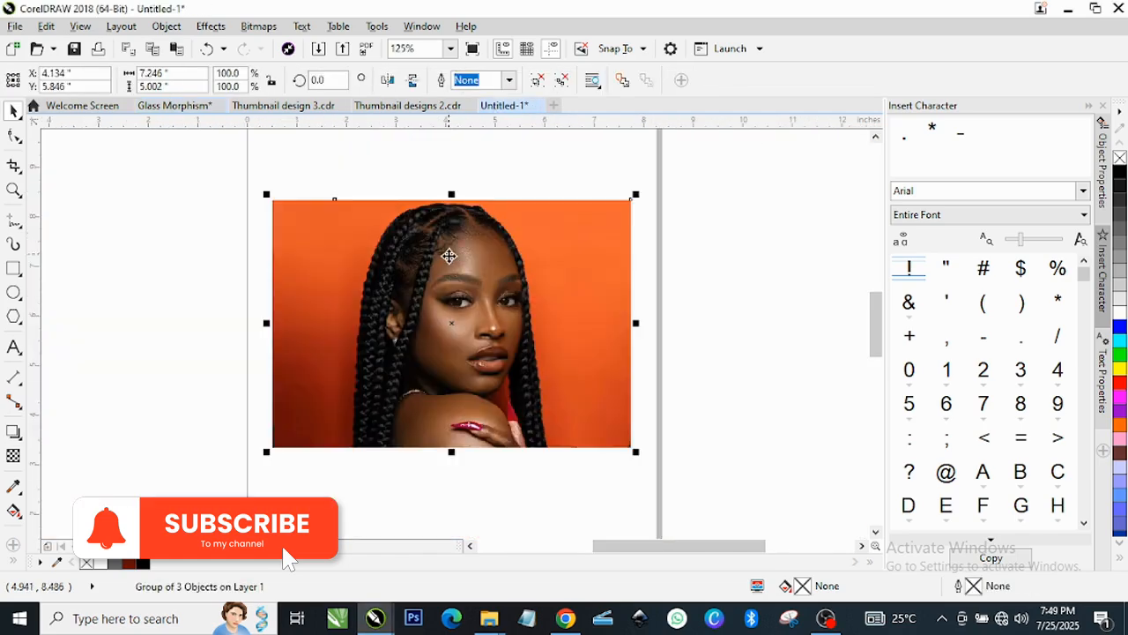
- Examine the plain portrait photo on the page, both close up and as a whole
scroll(477, 305, "up", 2)
scroll(475, 319, "down", 2)
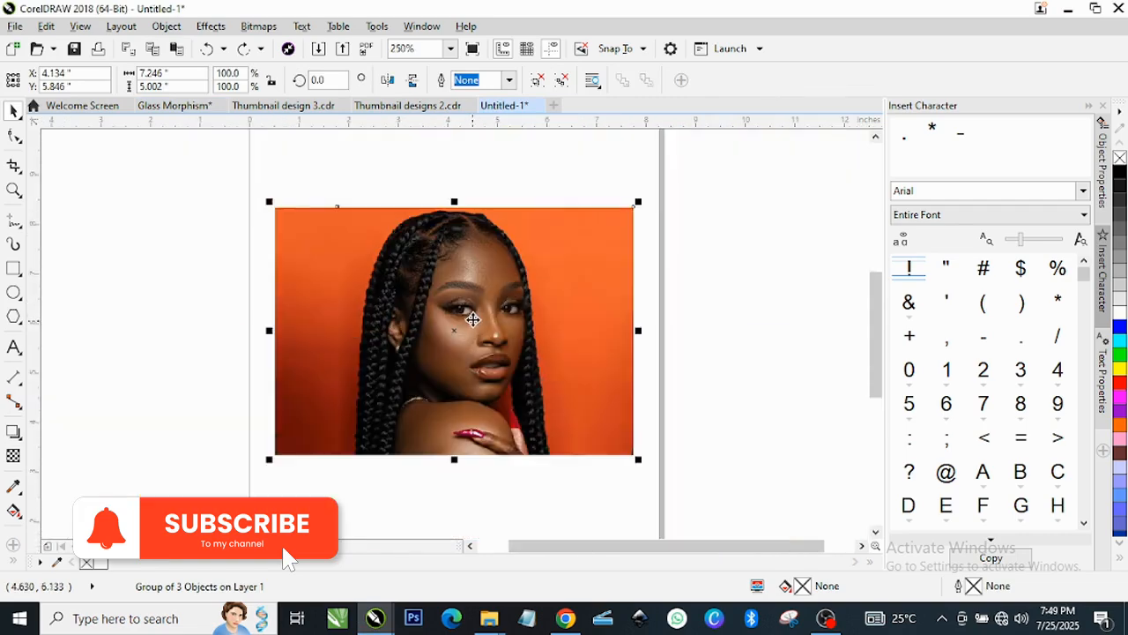
scroll(459, 313, "up", 1)
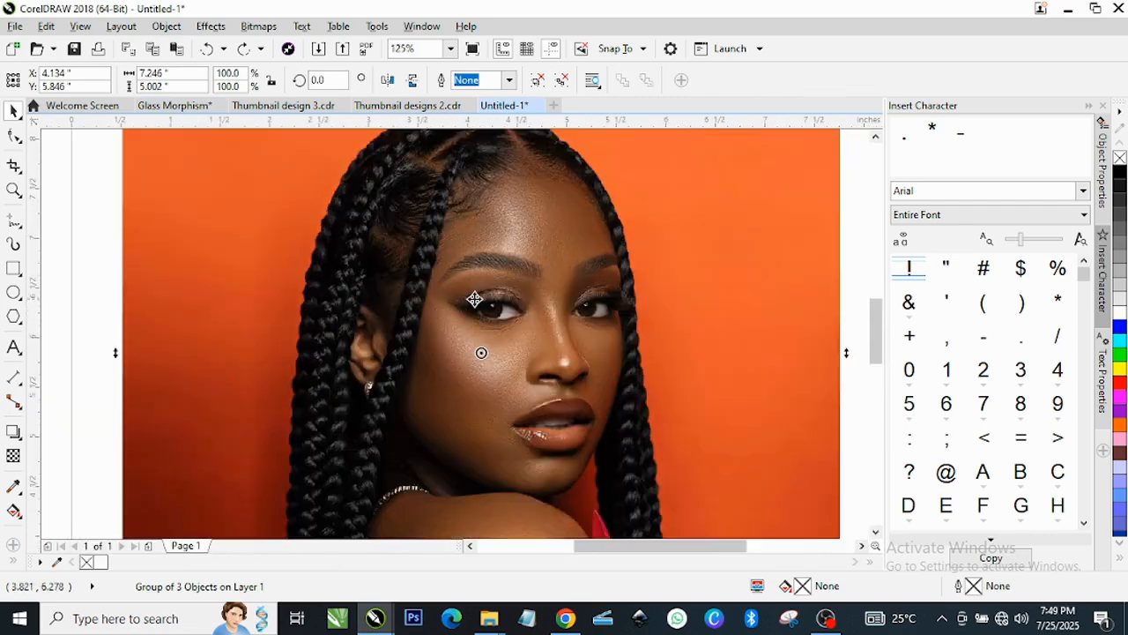
scroll(541, 294, "down", 2)
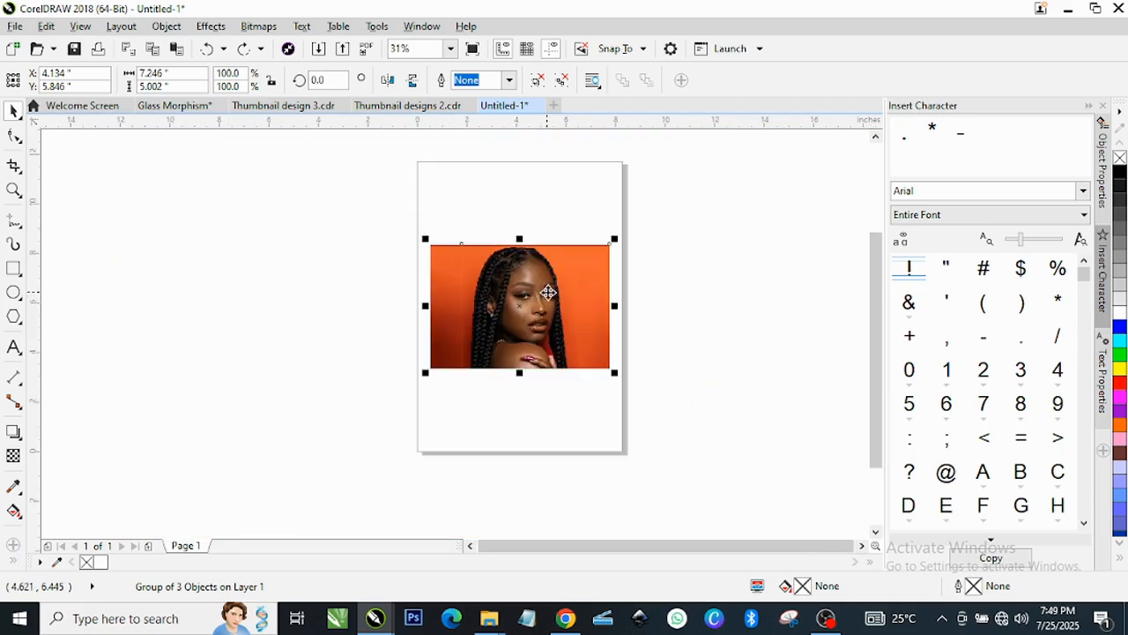
scroll(548, 291, "up", 1)
scroll(534, 320, "up", 1)
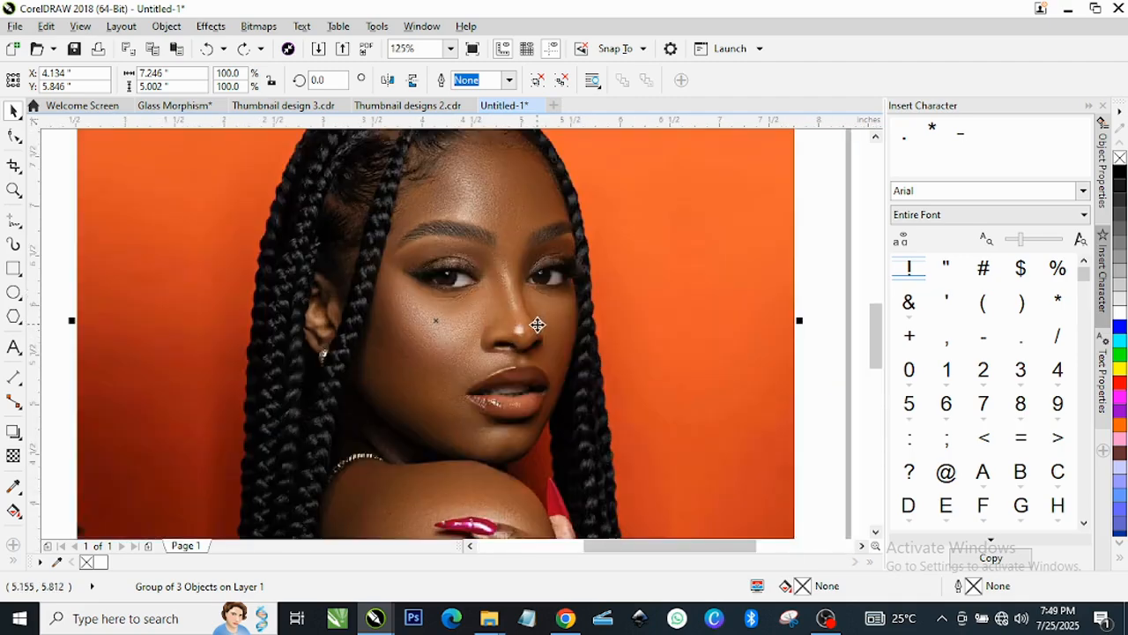
scroll(535, 322, "down", 1)
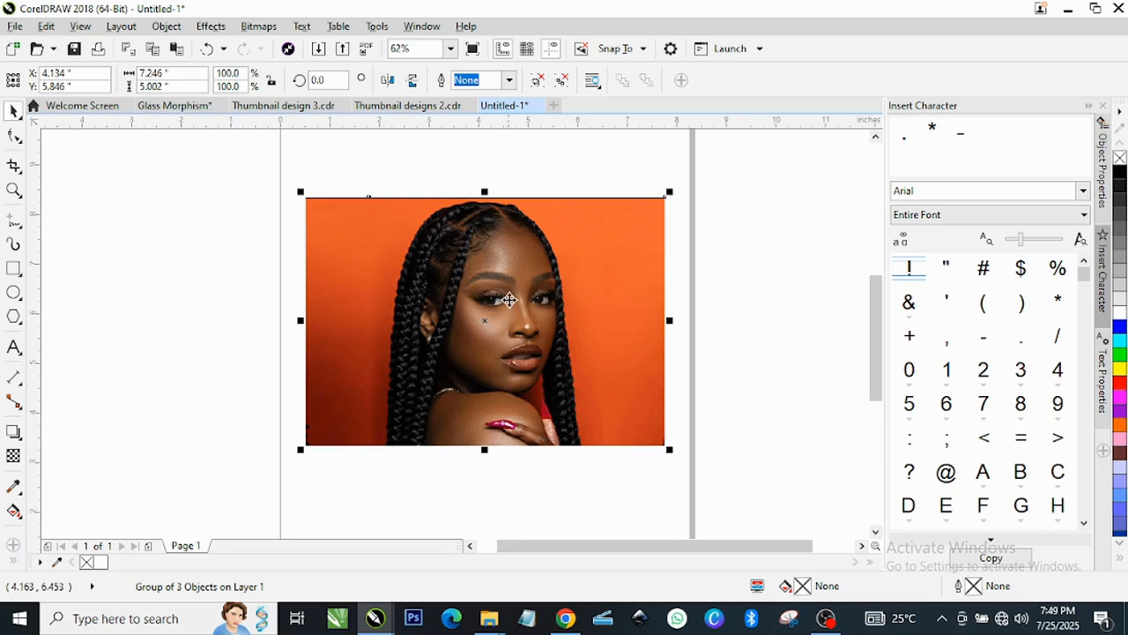
scroll(502, 302, "up", 1)
scroll(501, 304, "down", 1)
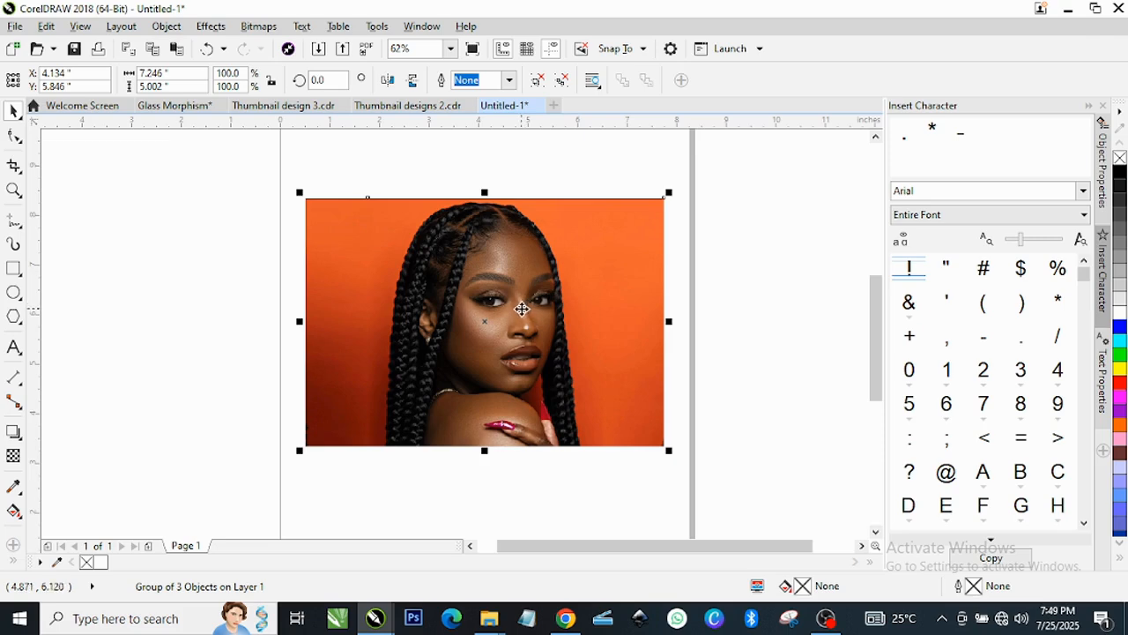
scroll(509, 279, "up", 1)
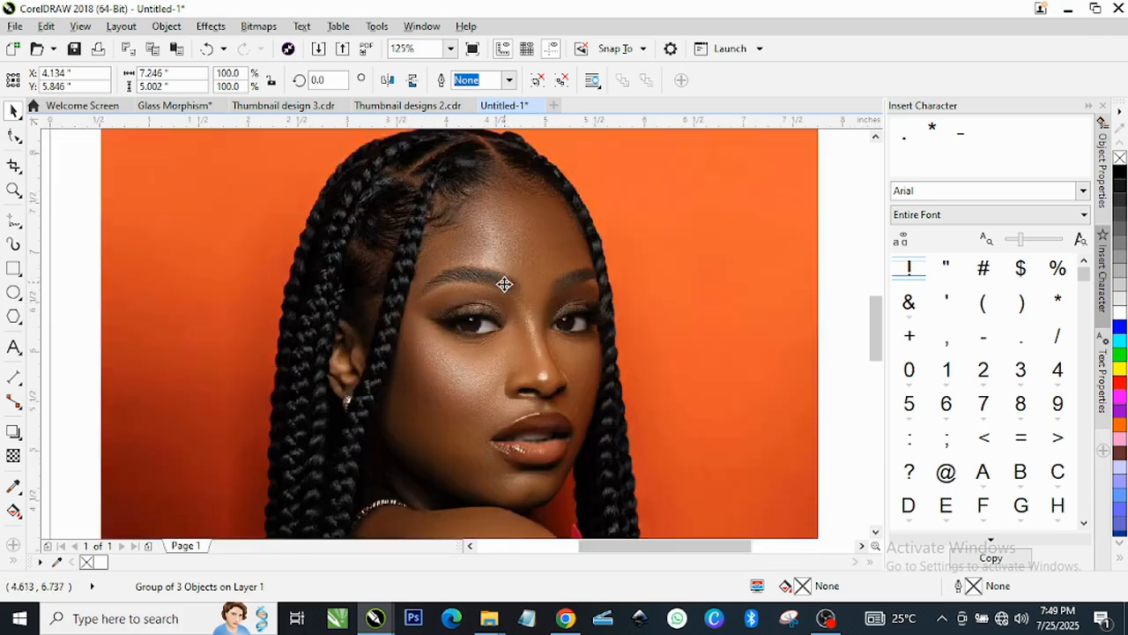
scroll(508, 282, "down", 1)
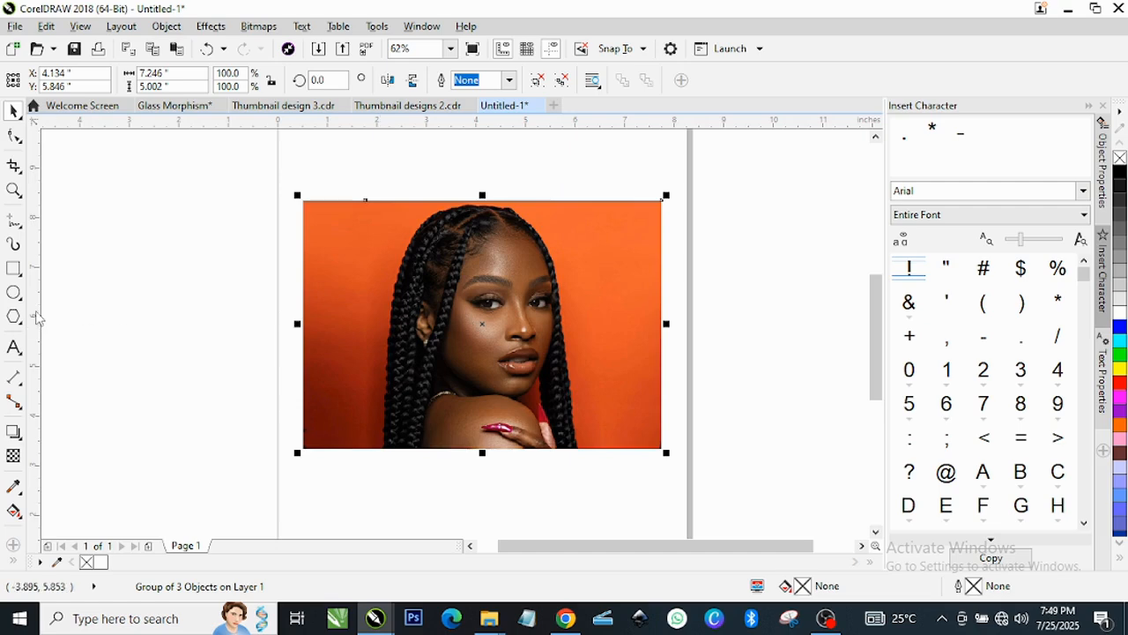
- Draw an upright rectangle about 2.35 by 3.31 inches over the braids and the adjoining half of the face
left_click(14, 269)
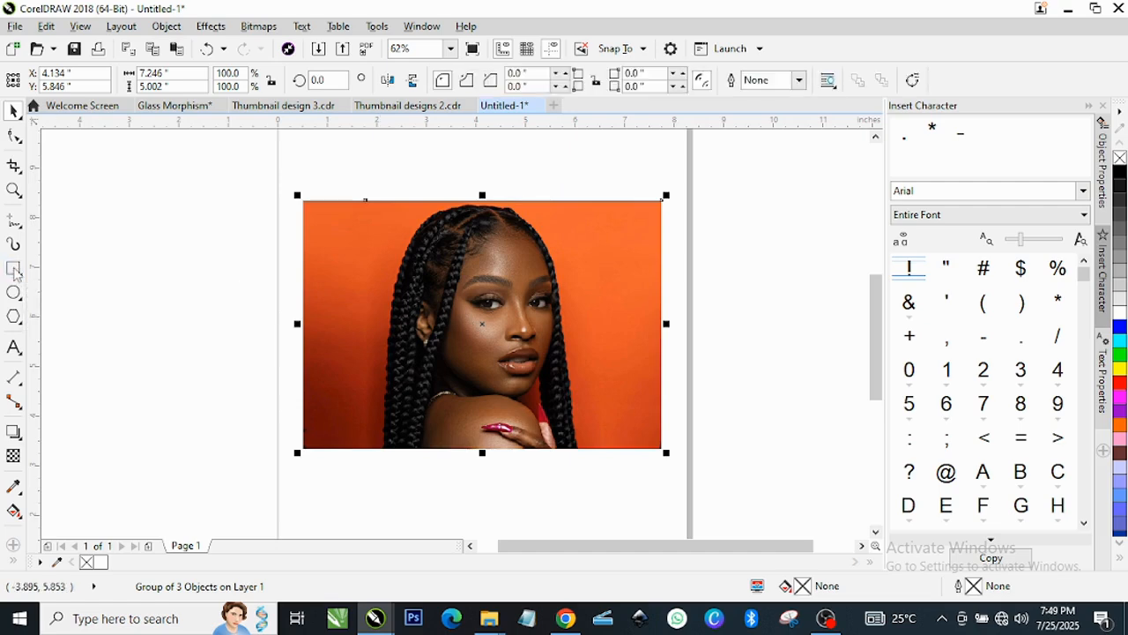
scroll(417, 282, "up", 2)
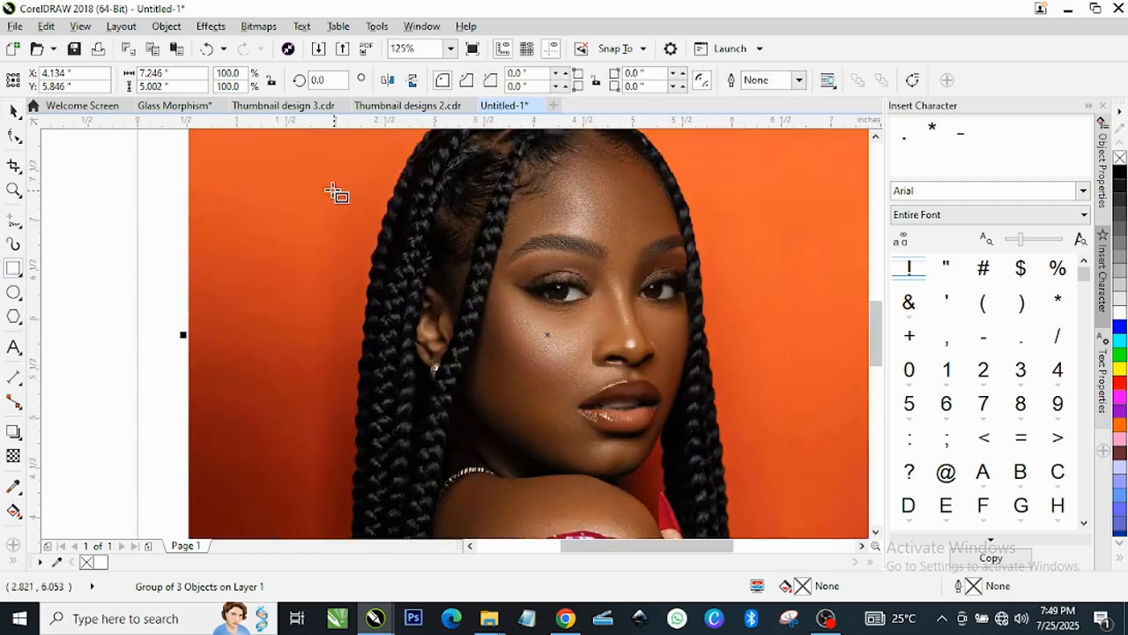
left_click_drag(330, 186, 567, 519)
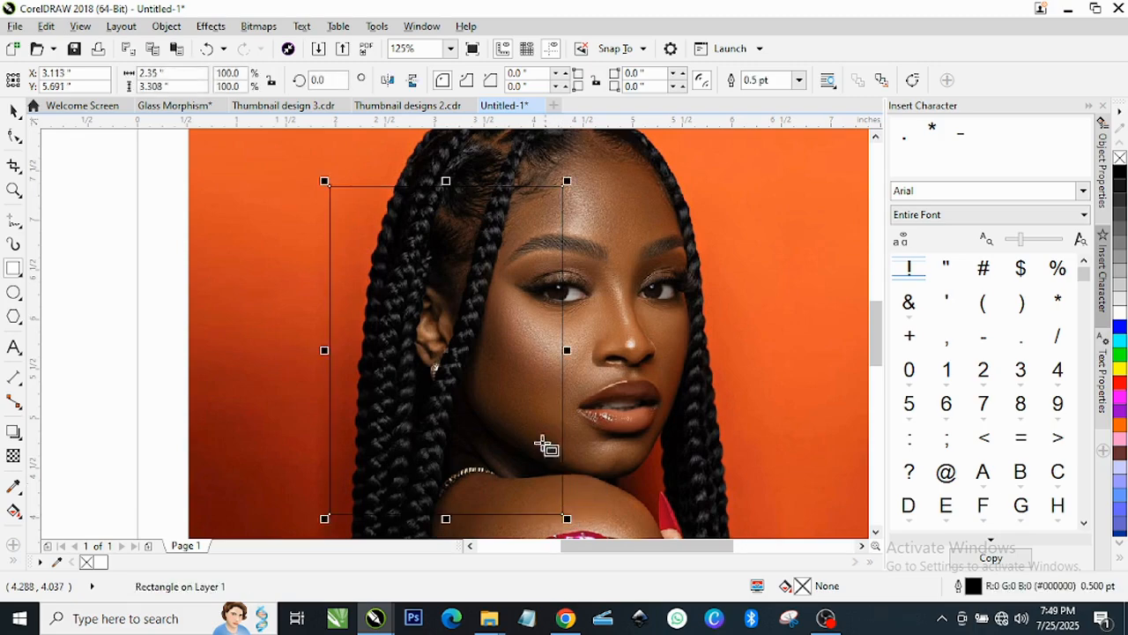
scroll(510, 314, "up", 1)
scroll(510, 316, "down", 1)
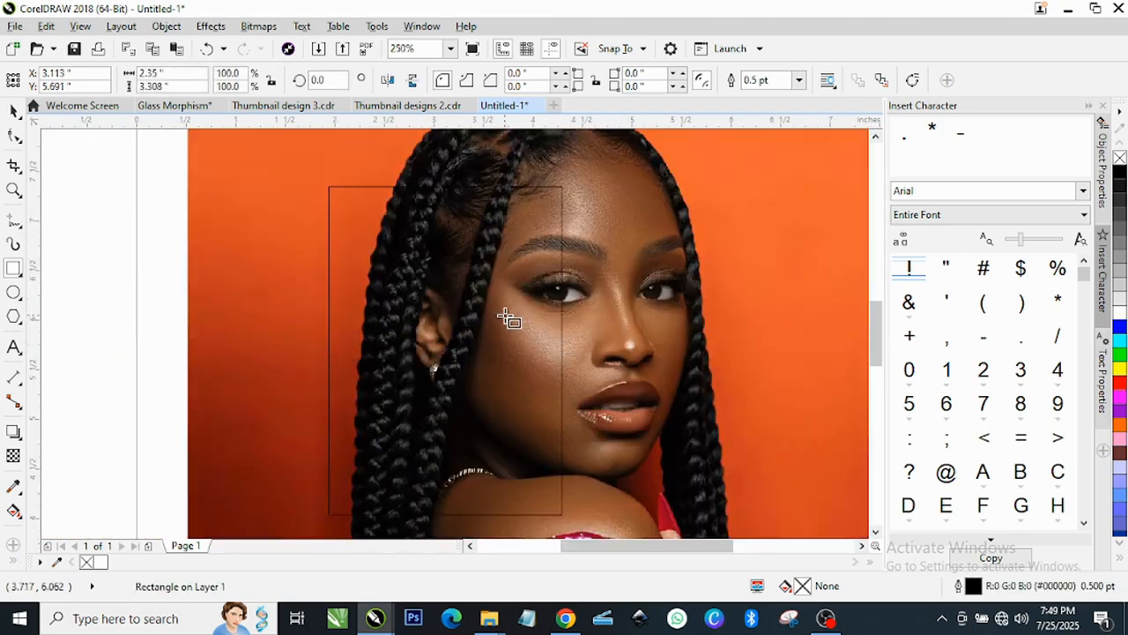
- Round all four corners of the rectangle to a radius of about 0.275 inches with the Shape tool
left_click(14, 135)
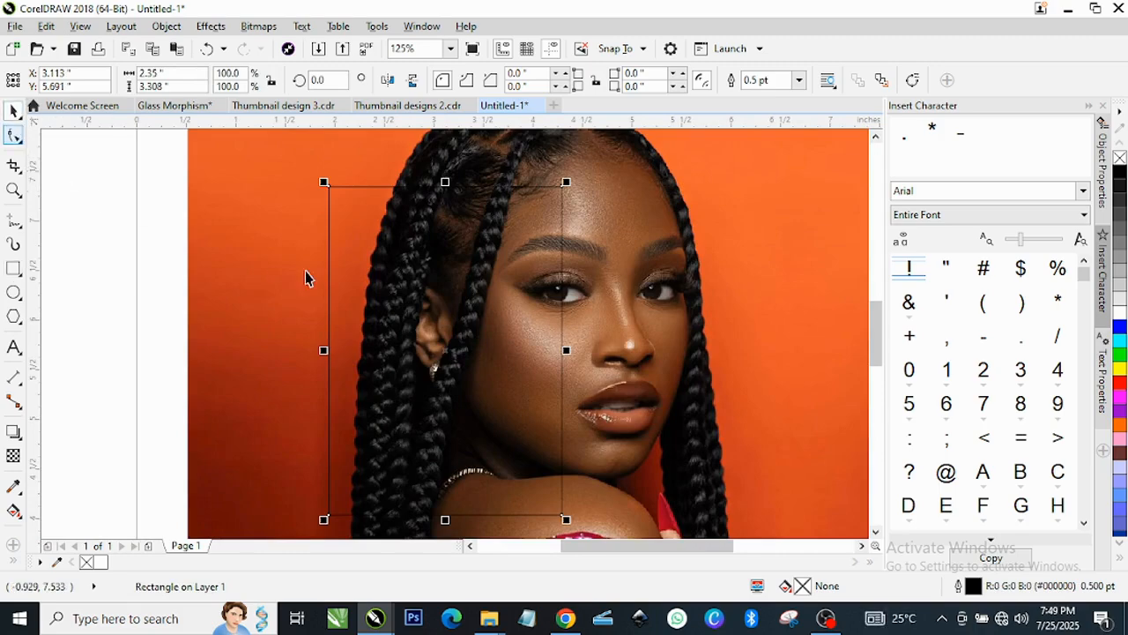
left_click(14, 136)
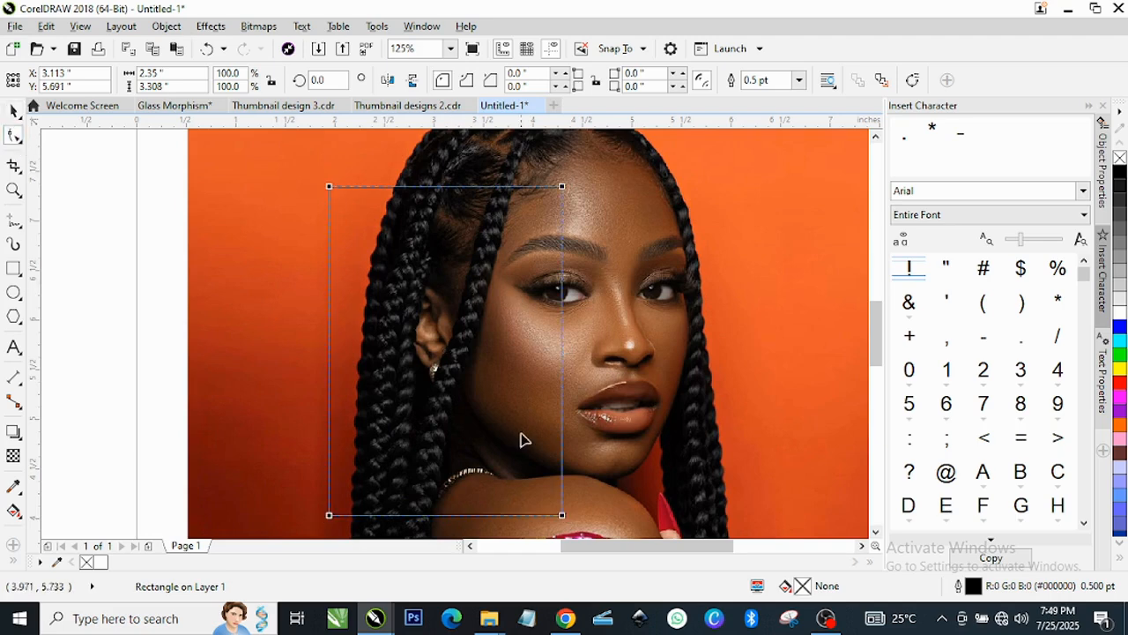
scroll(494, 394, "down", 2)
scroll(500, 303, "up", 2)
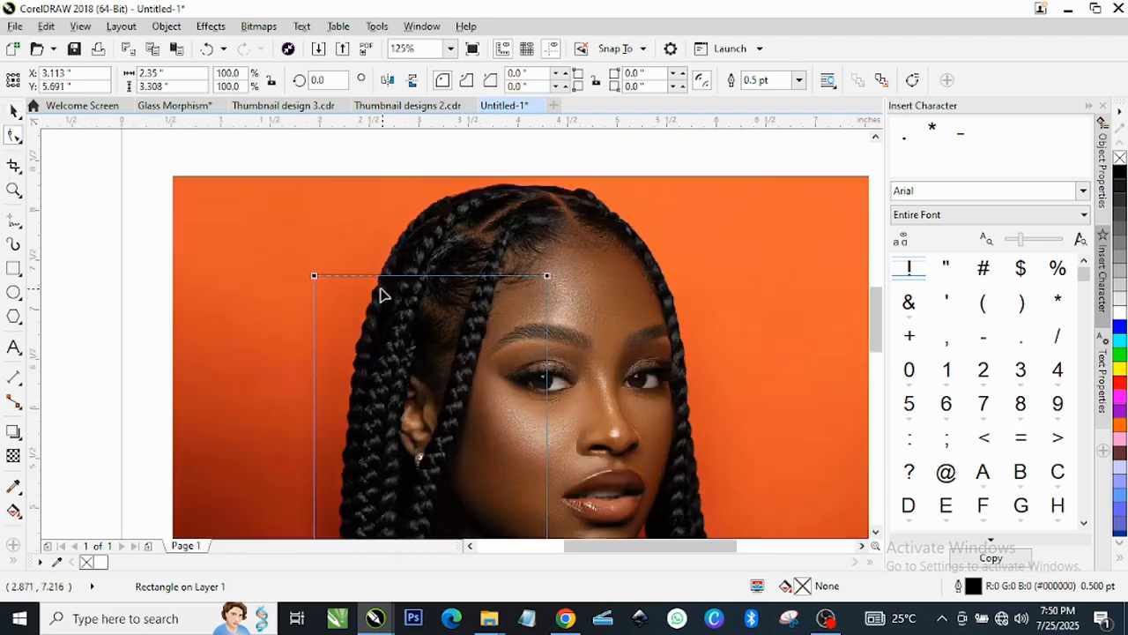
scroll(315, 281, "up", 3)
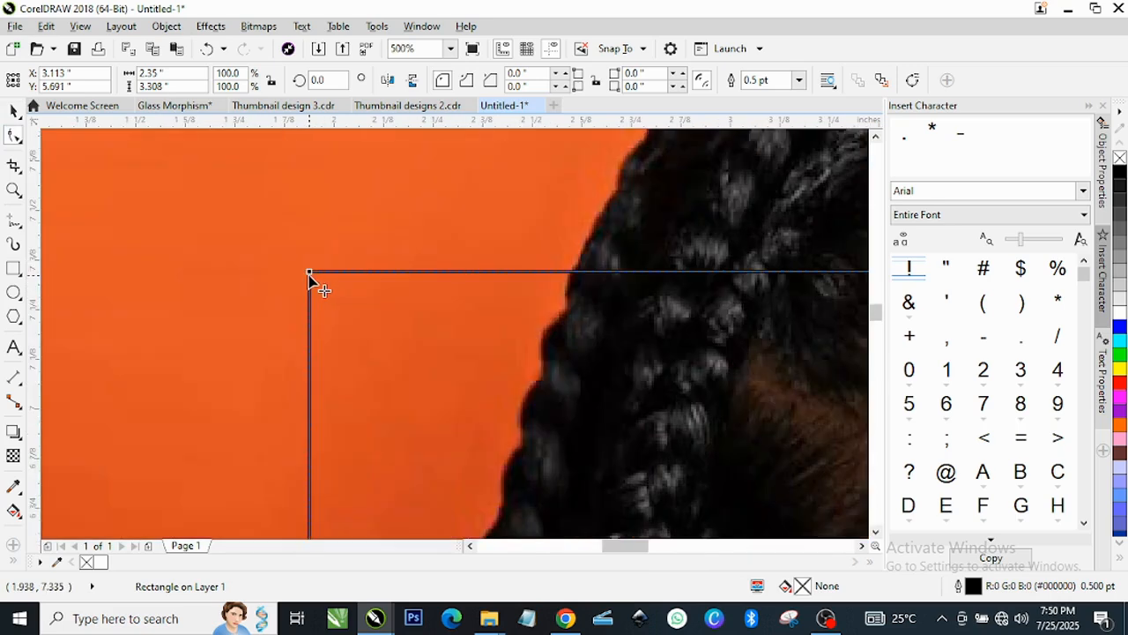
scroll(312, 281, "down", 1)
scroll(622, 286, "down", 2)
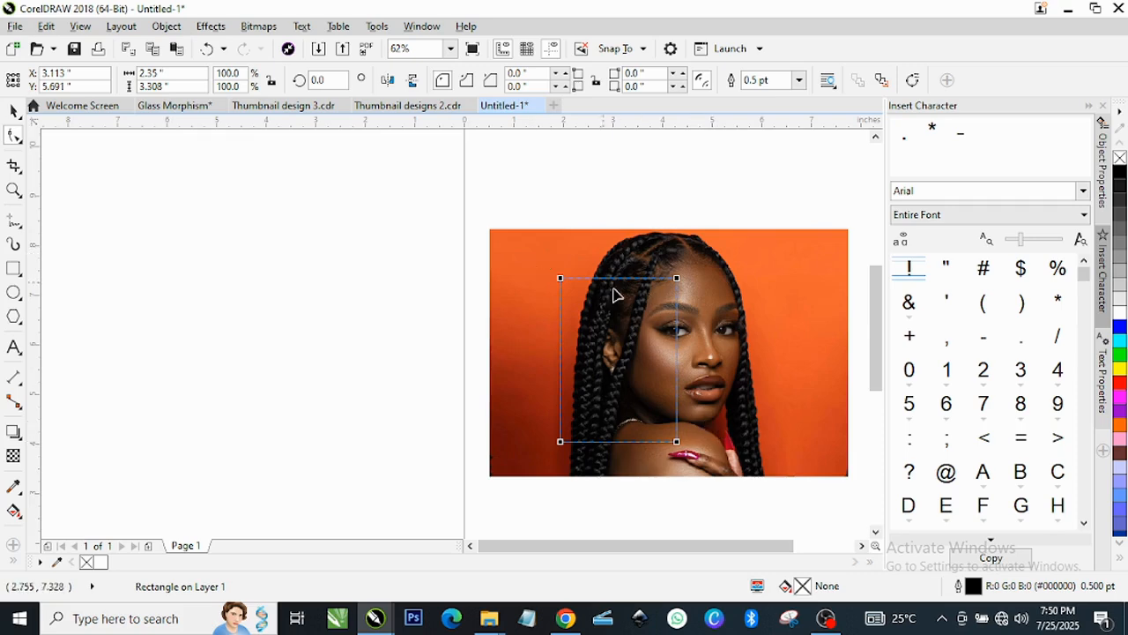
scroll(716, 314, "up", 1)
scroll(638, 262, "up", 2)
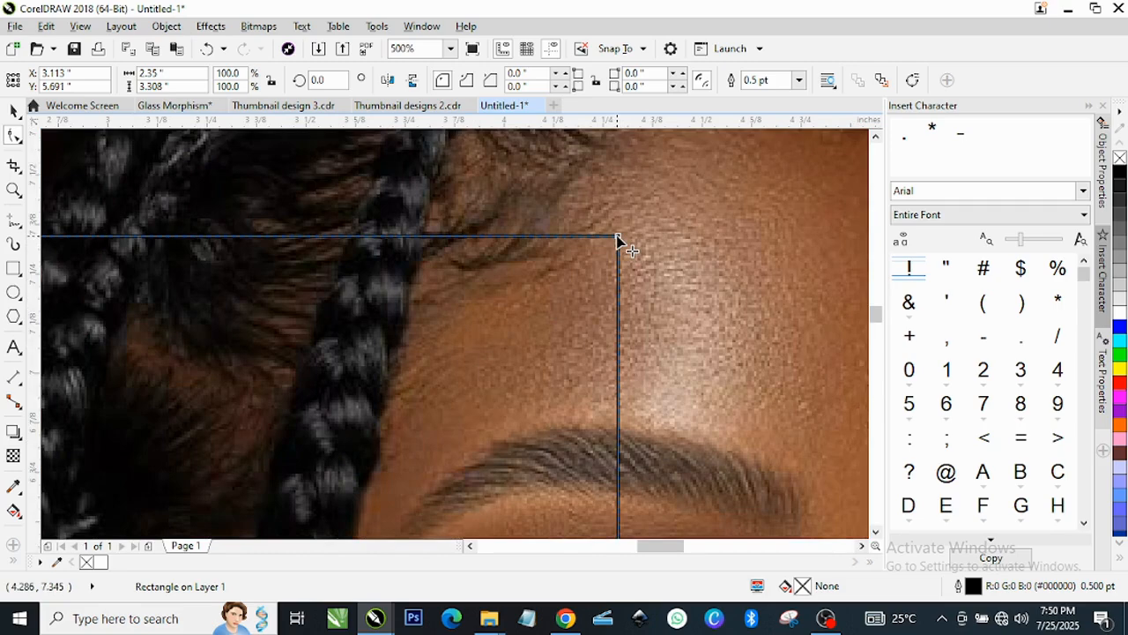
left_click_drag(617, 238, 652, 346)
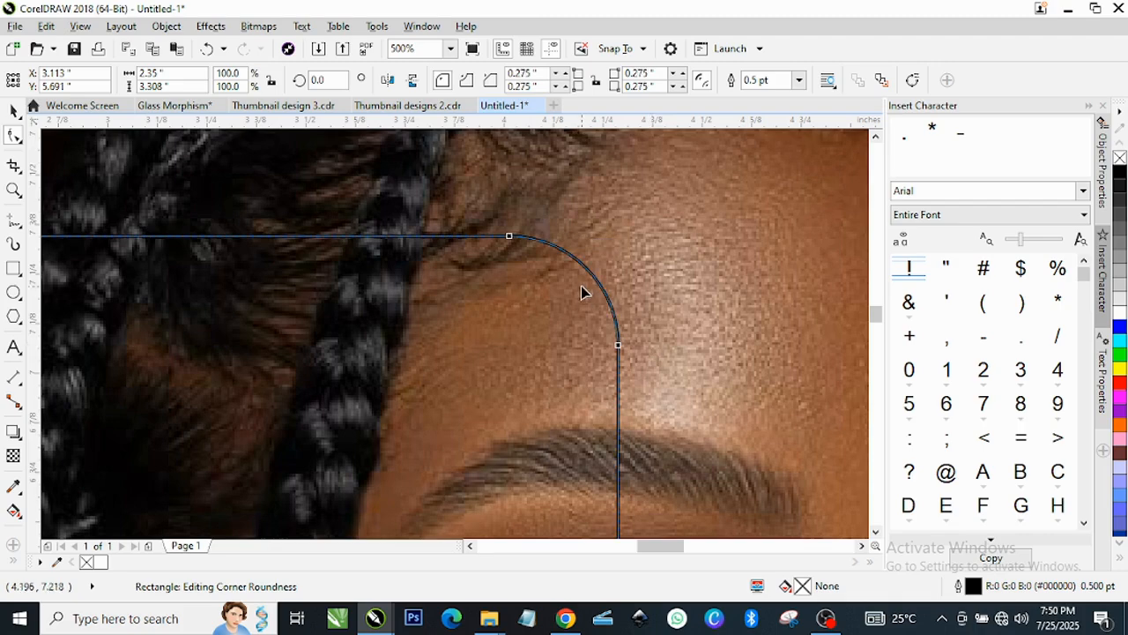
scroll(567, 292, "down", 2)
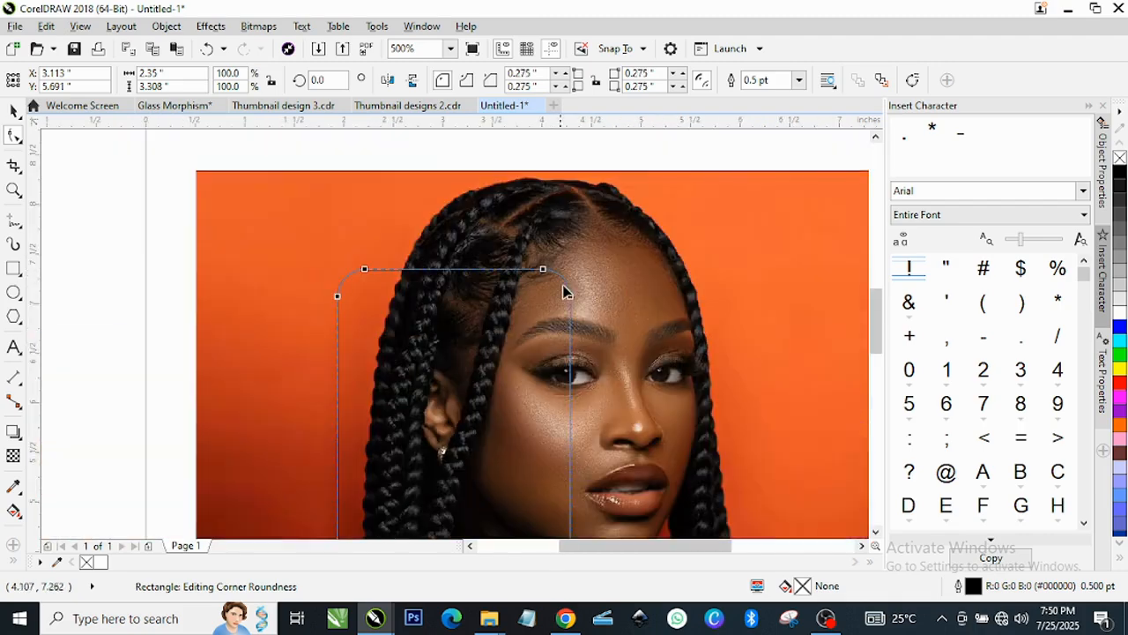
scroll(566, 296, "down", 2)
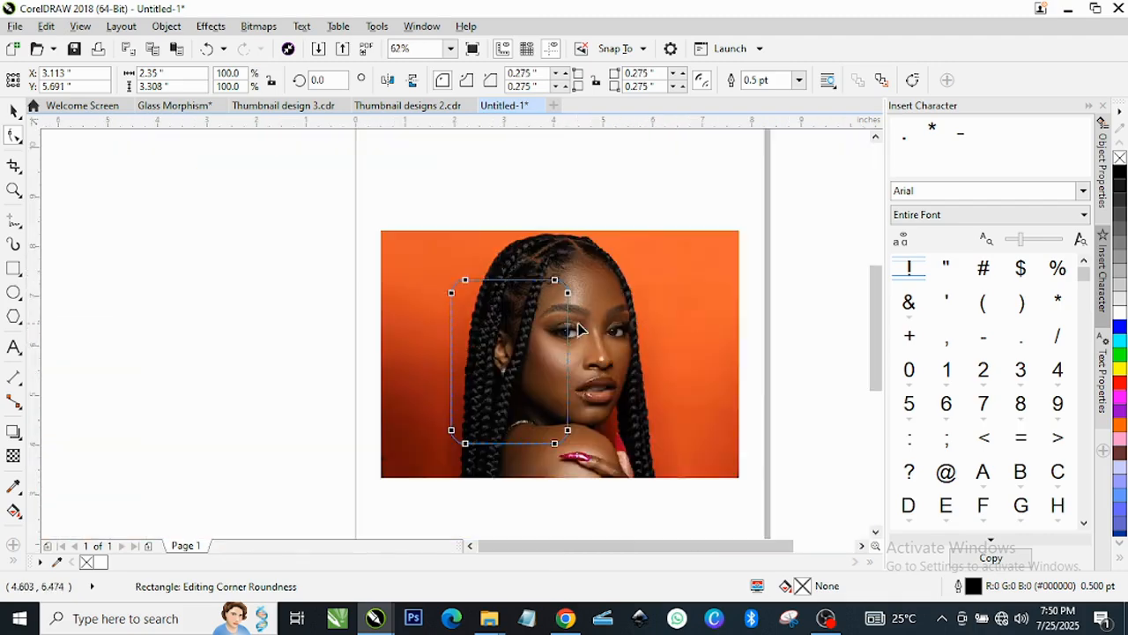
scroll(569, 332, "up", 2)
- Fill the rounded rectangle with white
left_click(14, 112)
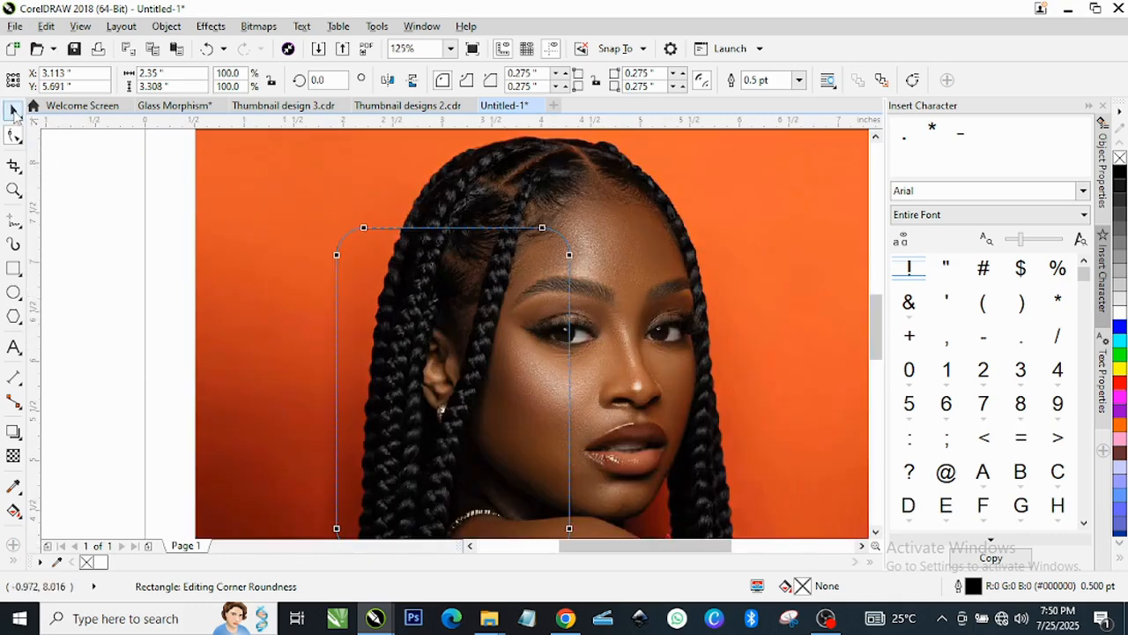
left_click(99, 206)
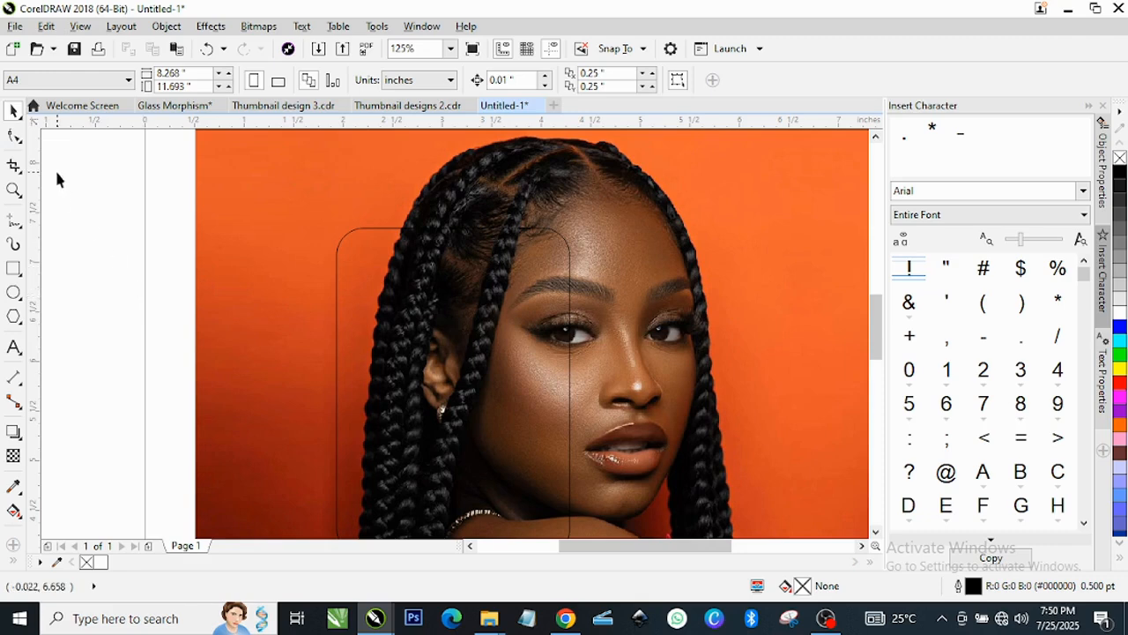
left_click(510, 330)
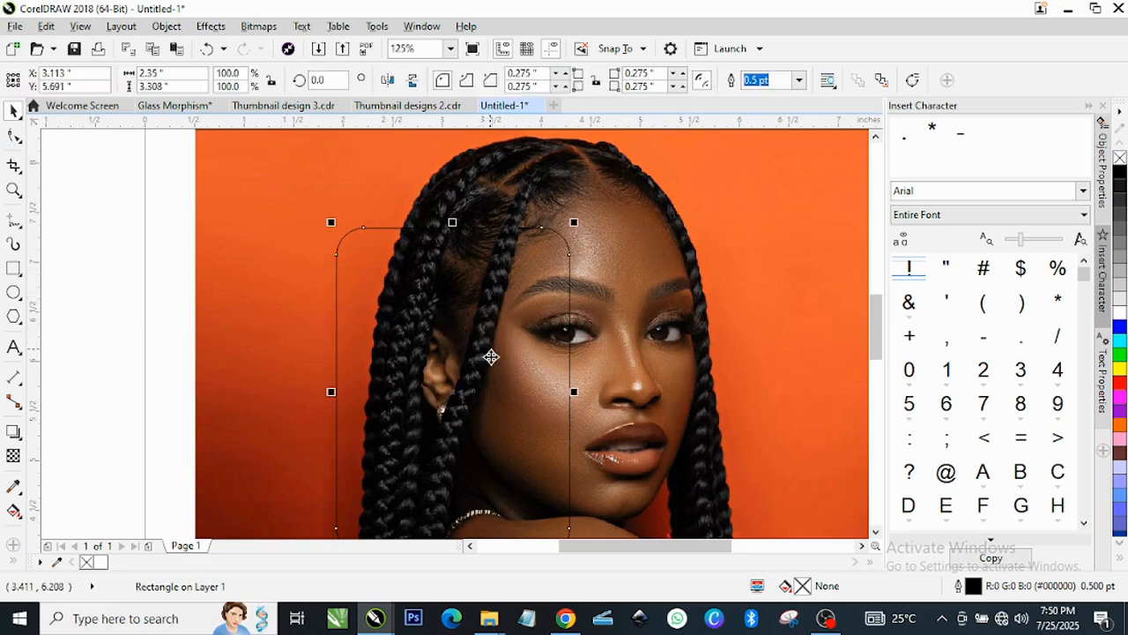
left_click(1120, 314)
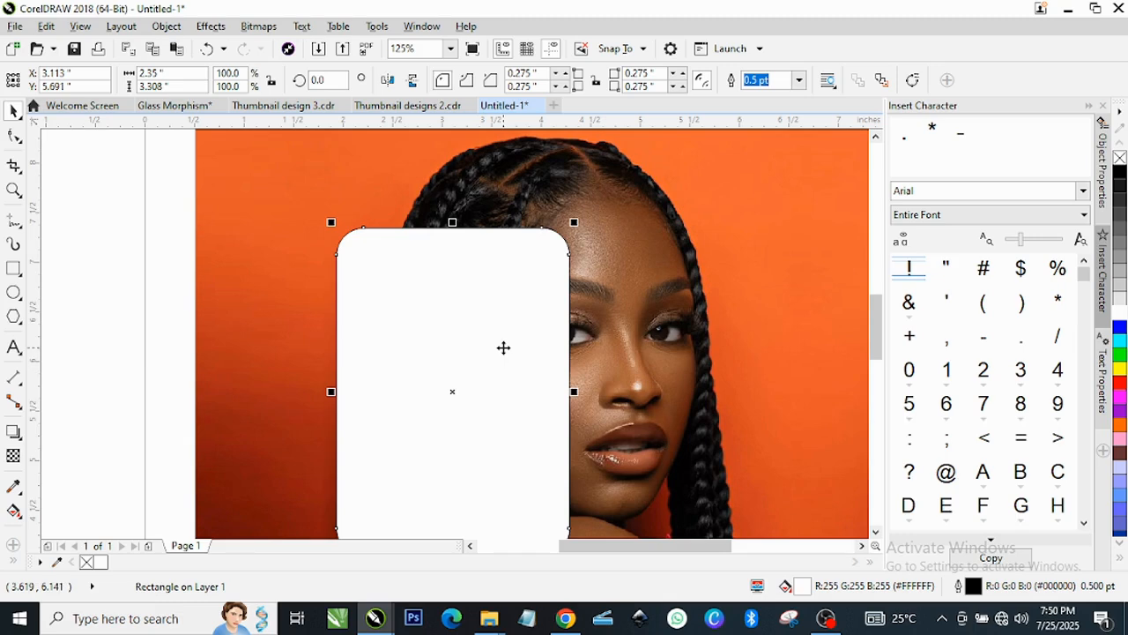
- Remove the rounded rectangle's fill and make its outline white
scroll(518, 313, "down", 1)
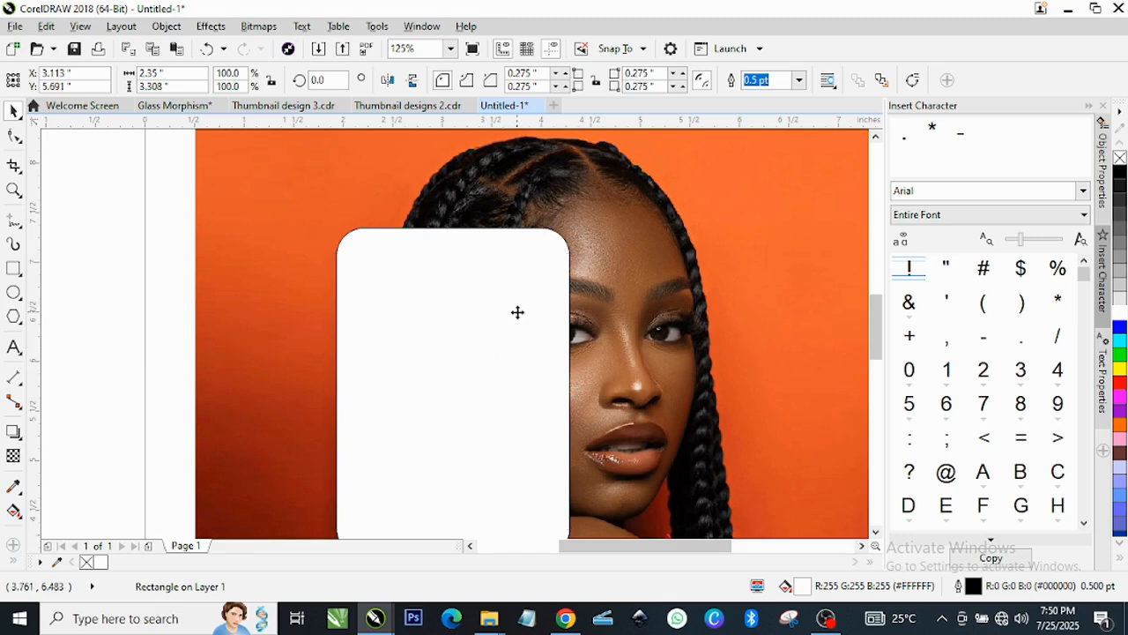
scroll(530, 323, "up", 1)
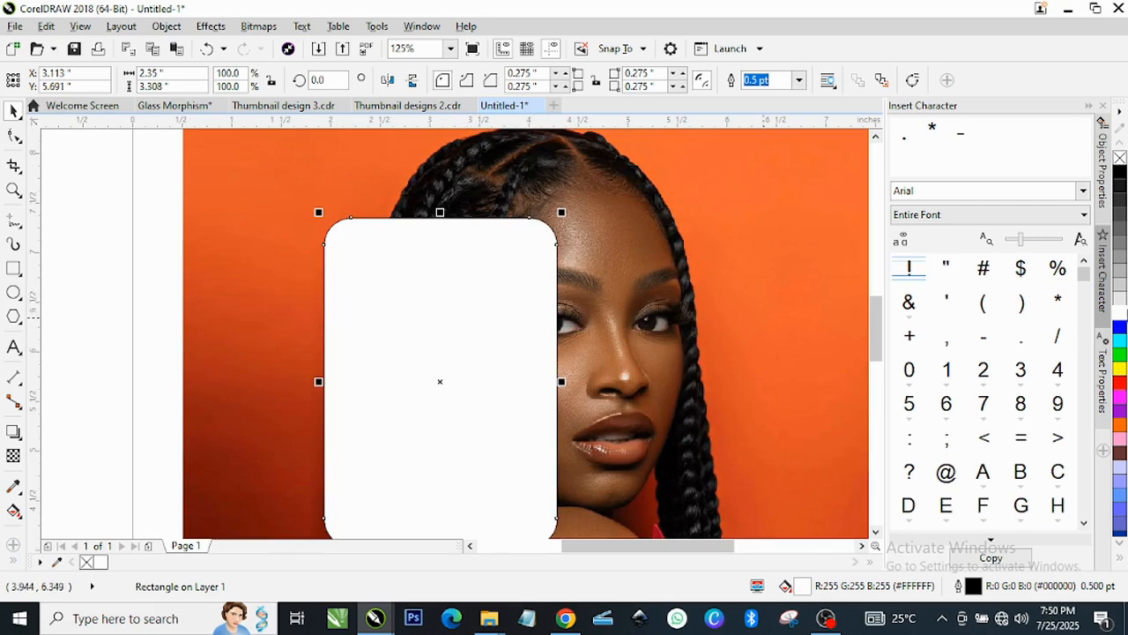
left_click(1119, 158)
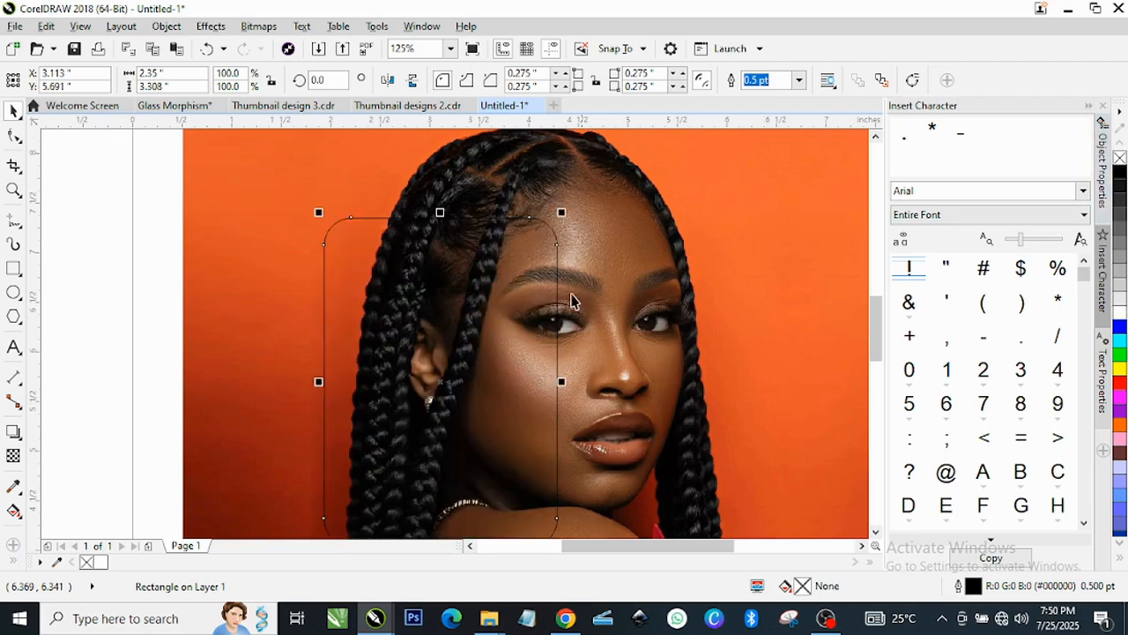
scroll(529, 220, "up", 5)
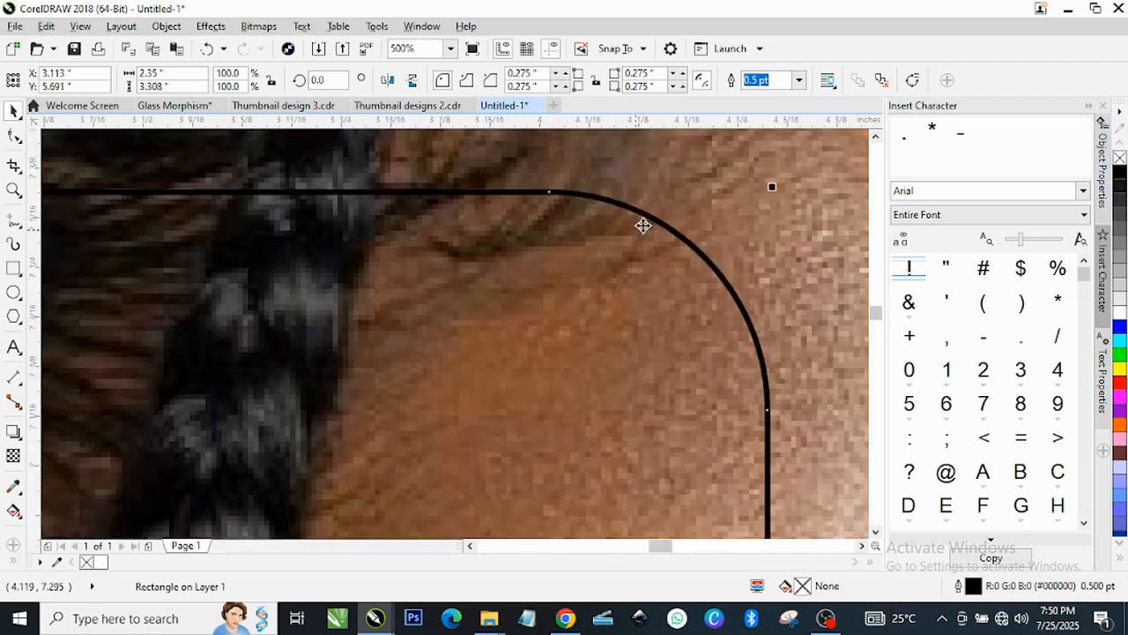
scroll(662, 224, "up", 5)
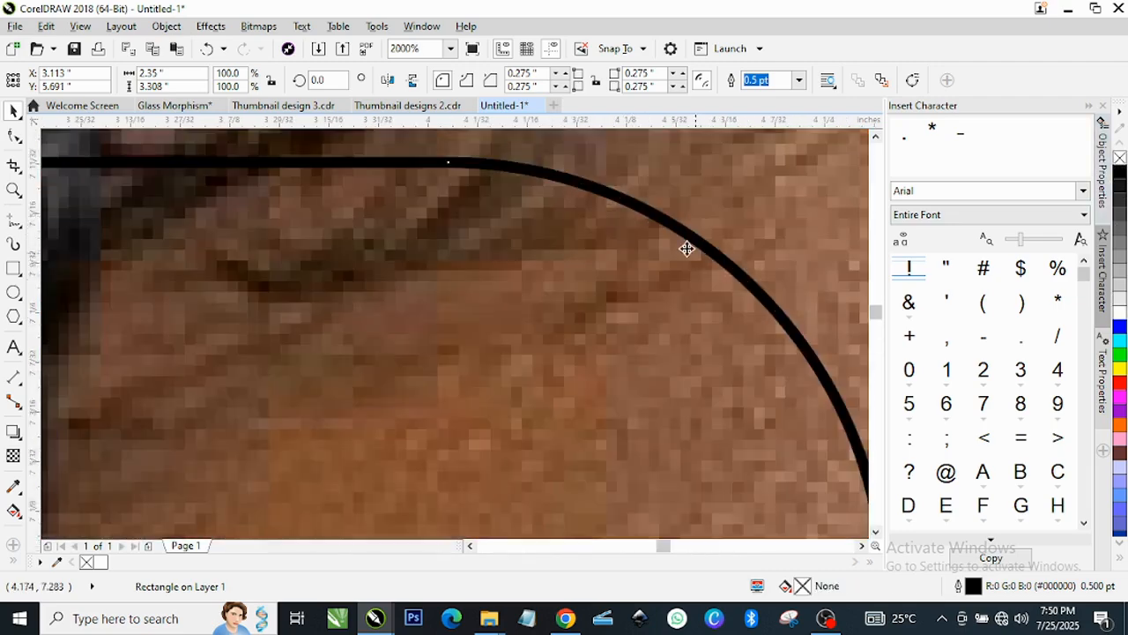
right_click(1121, 314)
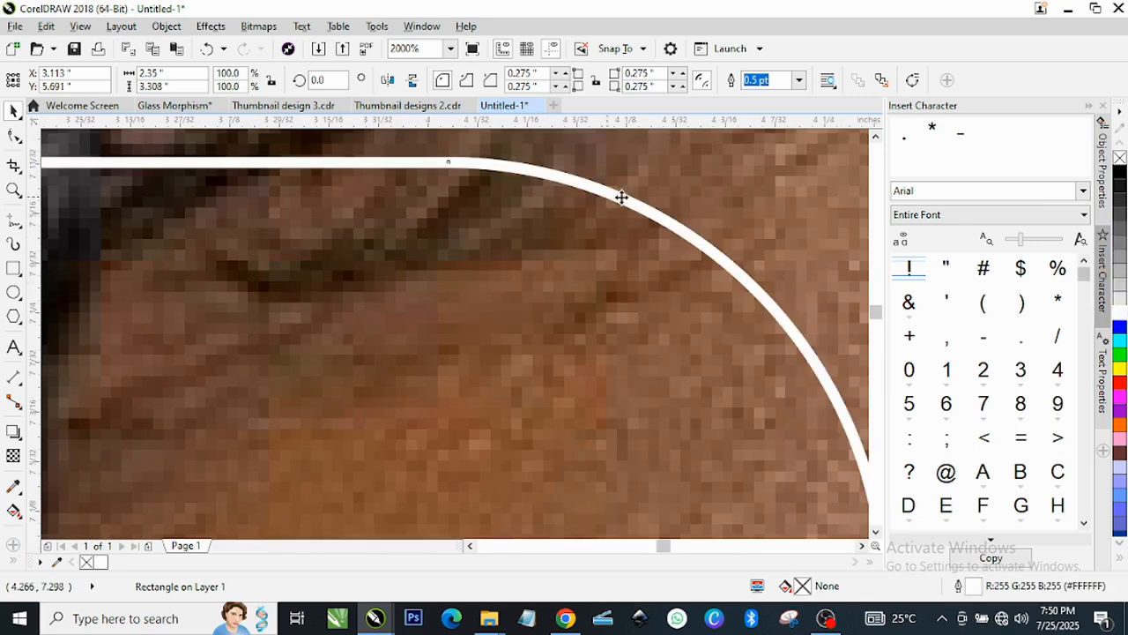
- Examine the rectangle's white outline, both close up at its upper-right corner and as a whole over the portrait
scroll(535, 252, "down", 1)
scroll(608, 220, "down", 7)
scroll(665, 259, "up", 5)
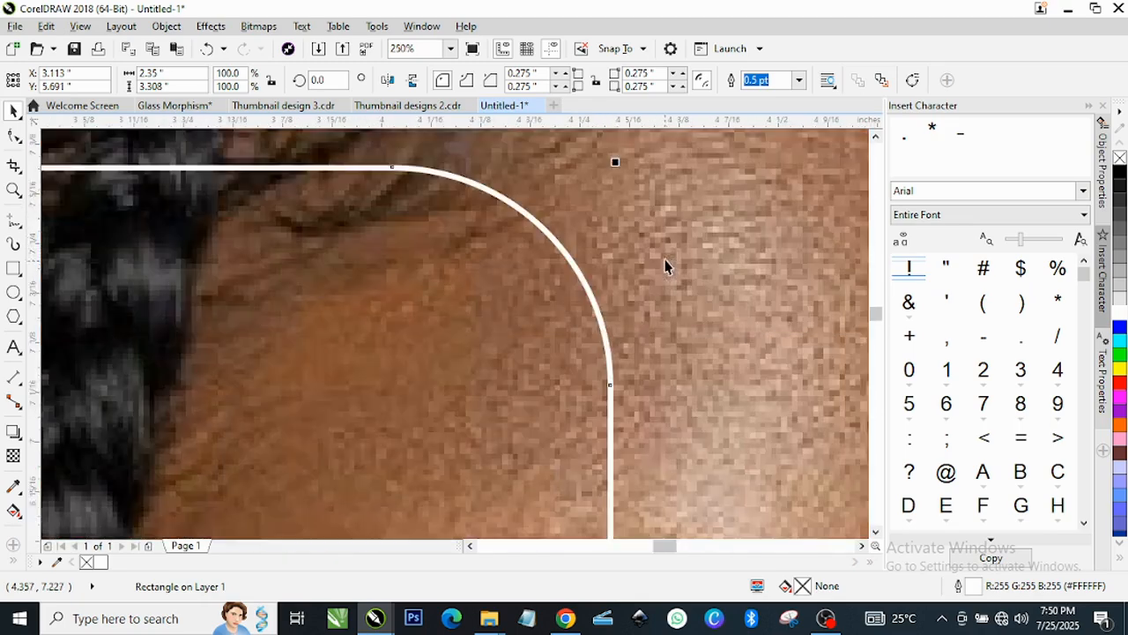
scroll(592, 286, "down", 5)
scroll(595, 291, "up", 2)
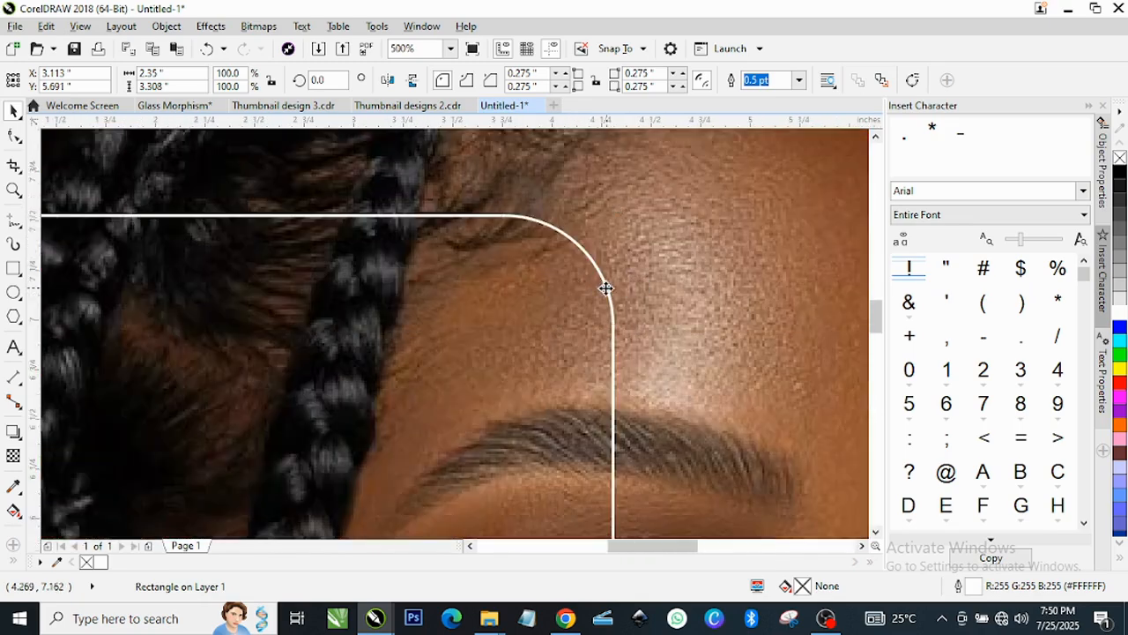
scroll(607, 293, "down", 2)
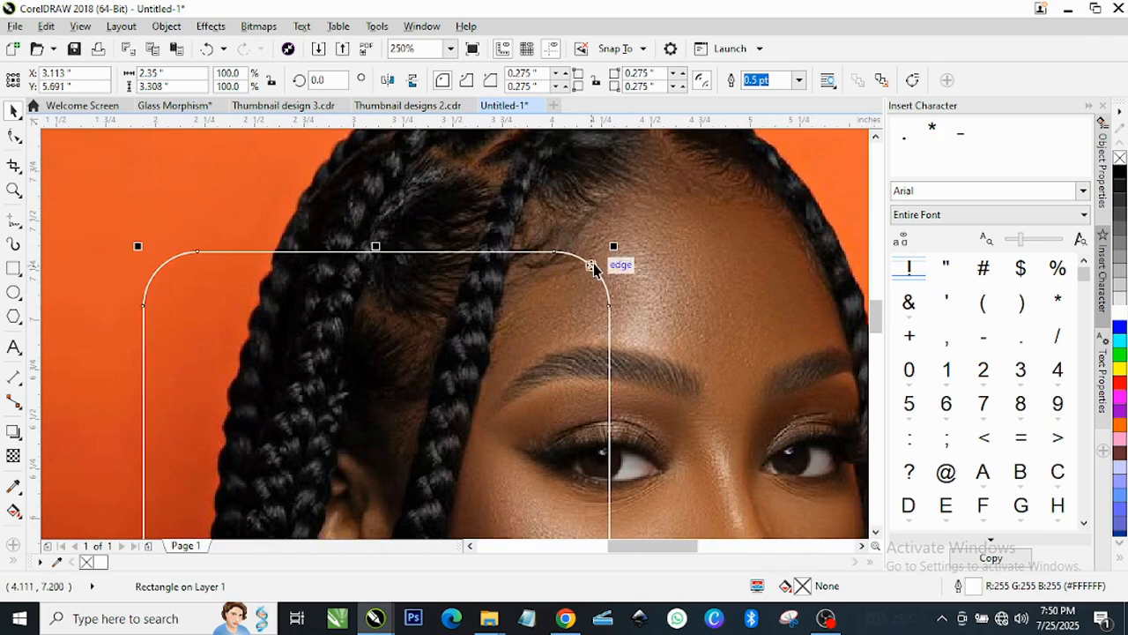
scroll(590, 269, "up", 2)
scroll(592, 263, "down", 1)
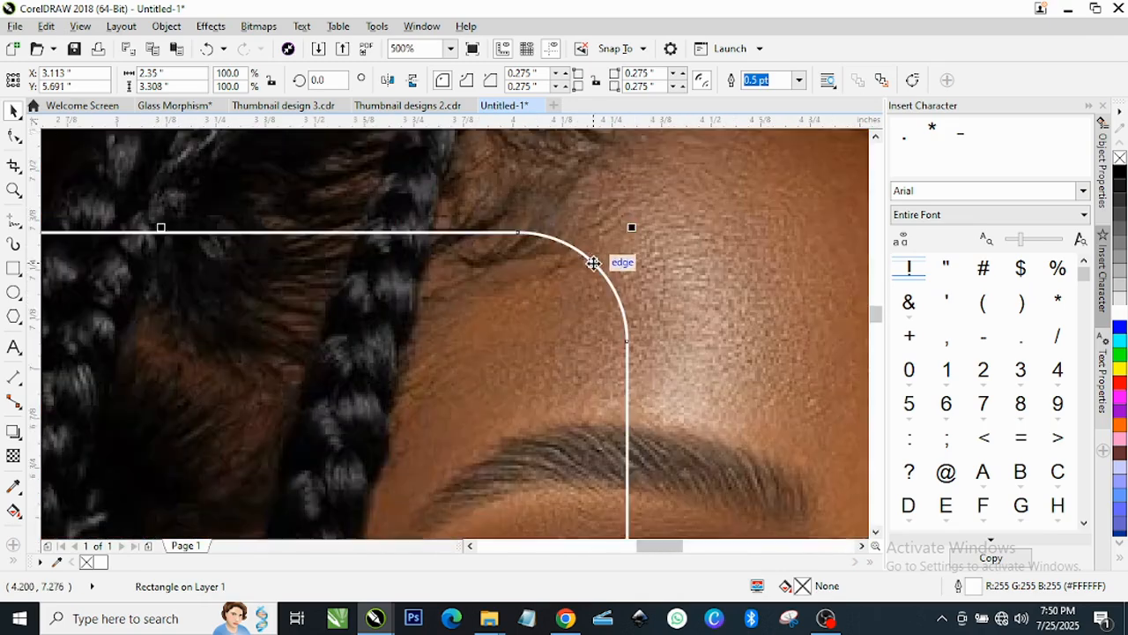
scroll(594, 263, "up", 1)
scroll(594, 264, "up", 2)
scroll(596, 261, "down", 3)
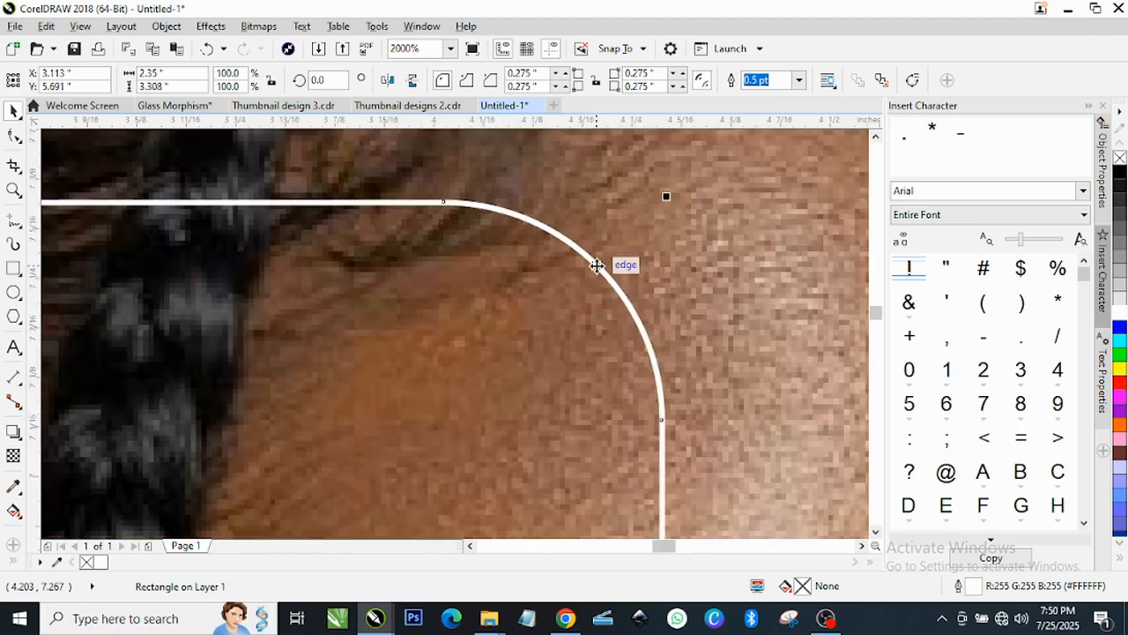
scroll(607, 267, "down", 1)
scroll(612, 272, "down", 3)
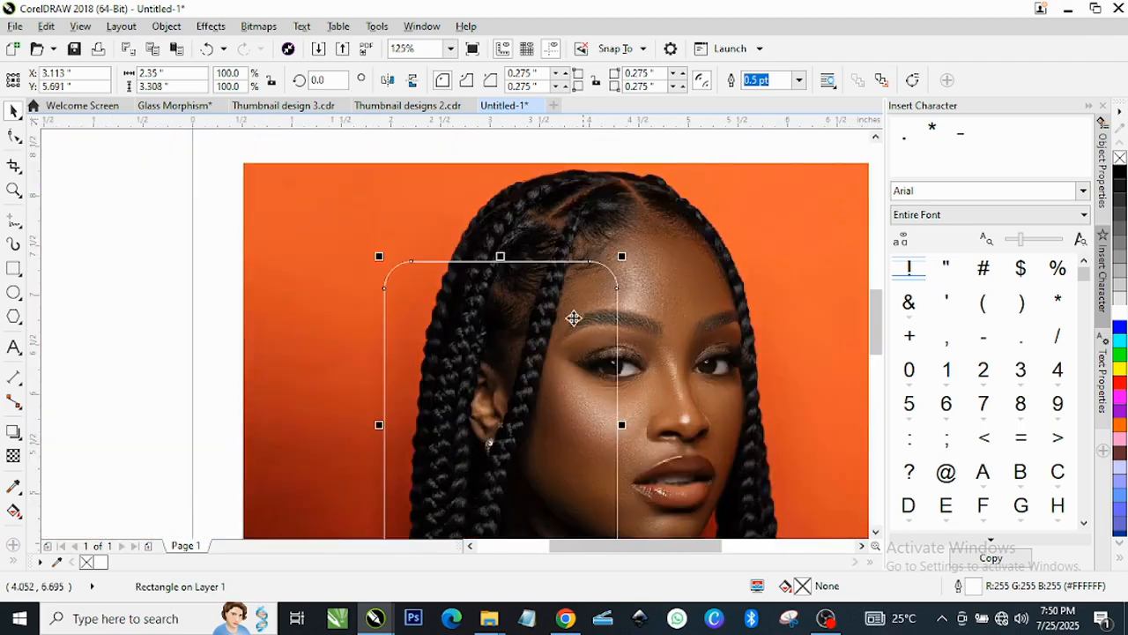
scroll(574, 305, "down", 2)
scroll(506, 330, "up", 2)
scroll(498, 331, "down", 3)
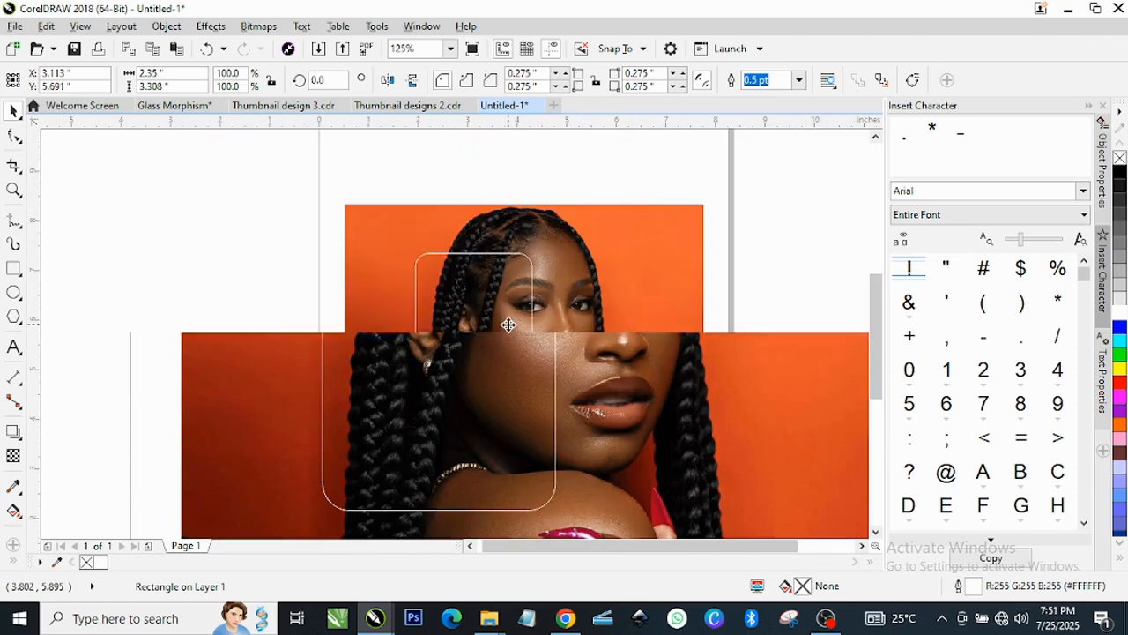
- Duplicate the rounded rectangle about 3.37 inches to the left at the same height, so the copy straddles the photo's left edge
left_click_drag(486, 333, 323, 352)
scroll(504, 350, "up", 2)
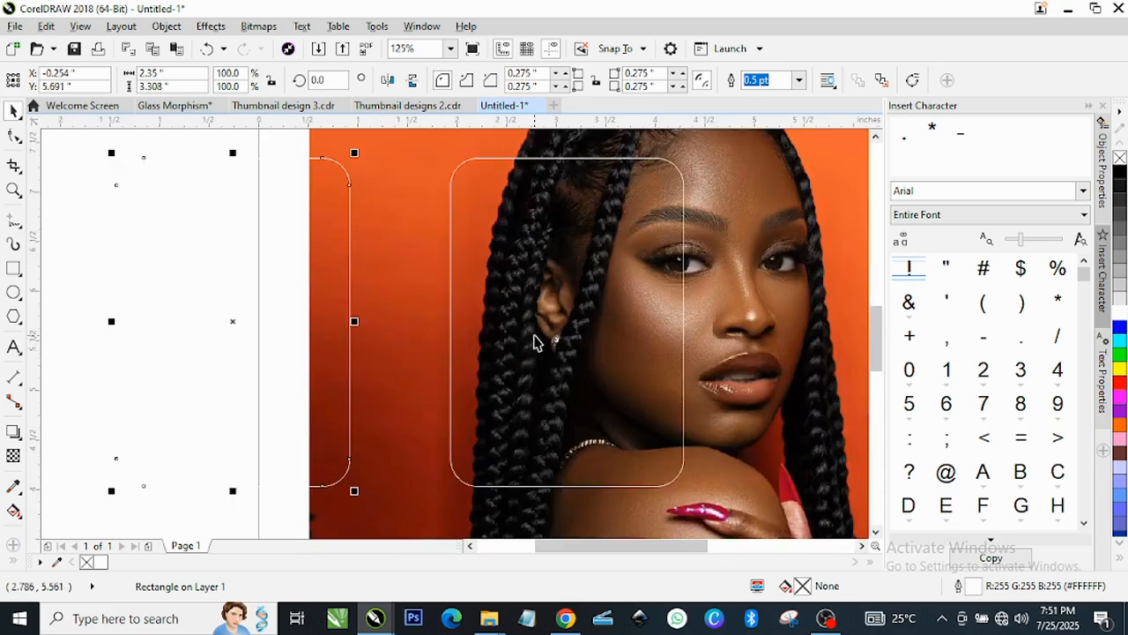
left_click(537, 342)
scroll(643, 327, "down", 2)
scroll(648, 294, "up", 2)
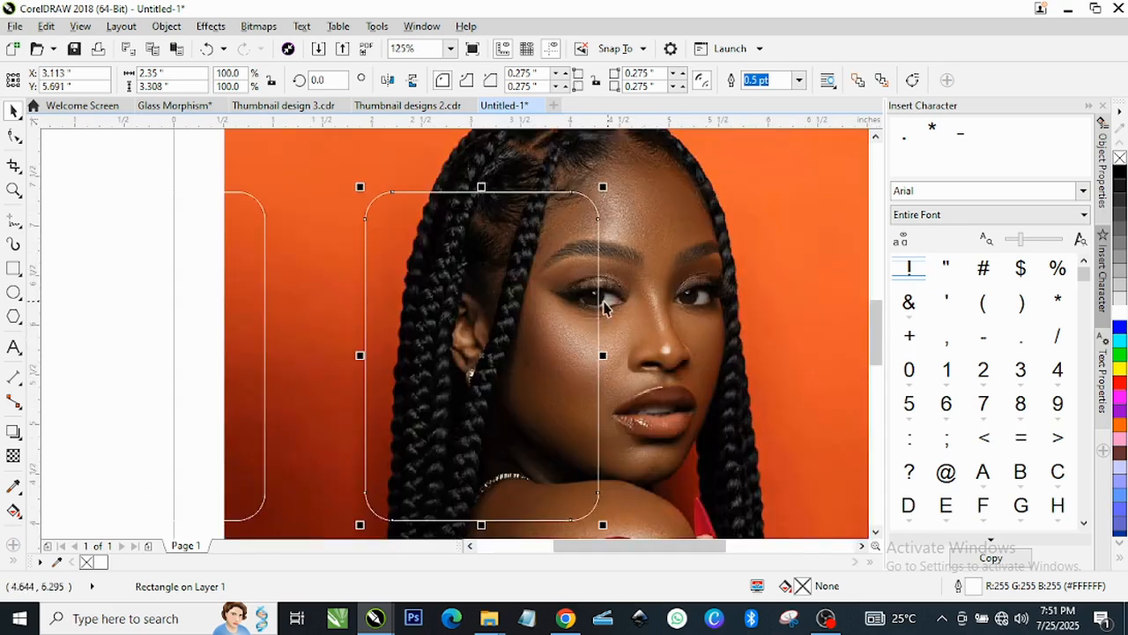
left_click(249, 335)
left_click(265, 333)
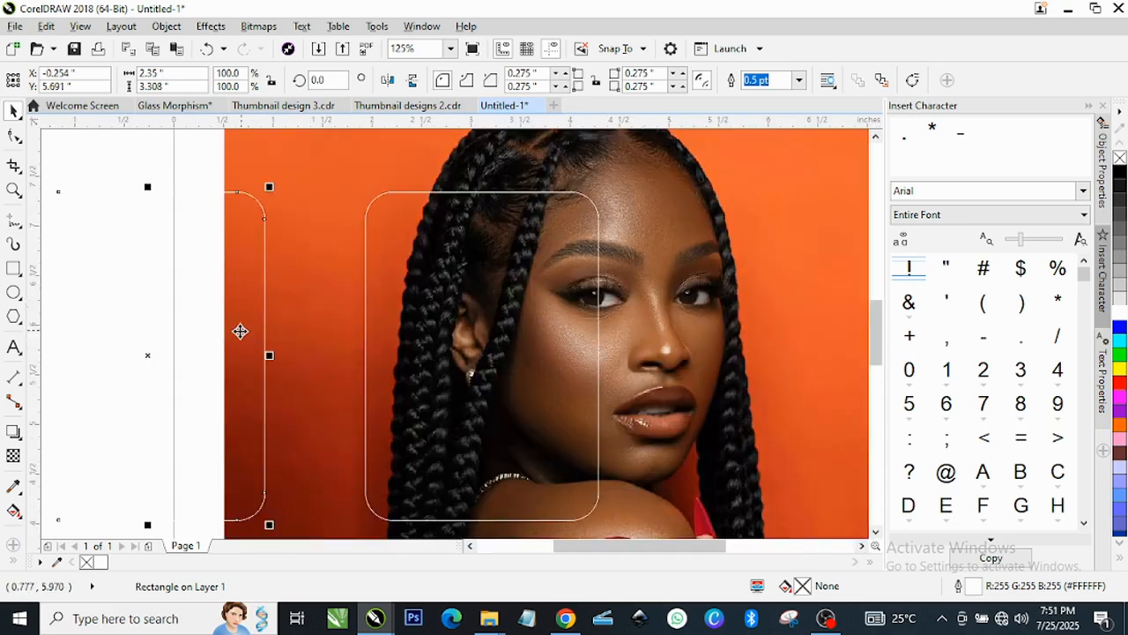
scroll(438, 311, "down", 2)
scroll(586, 298, "up", 2)
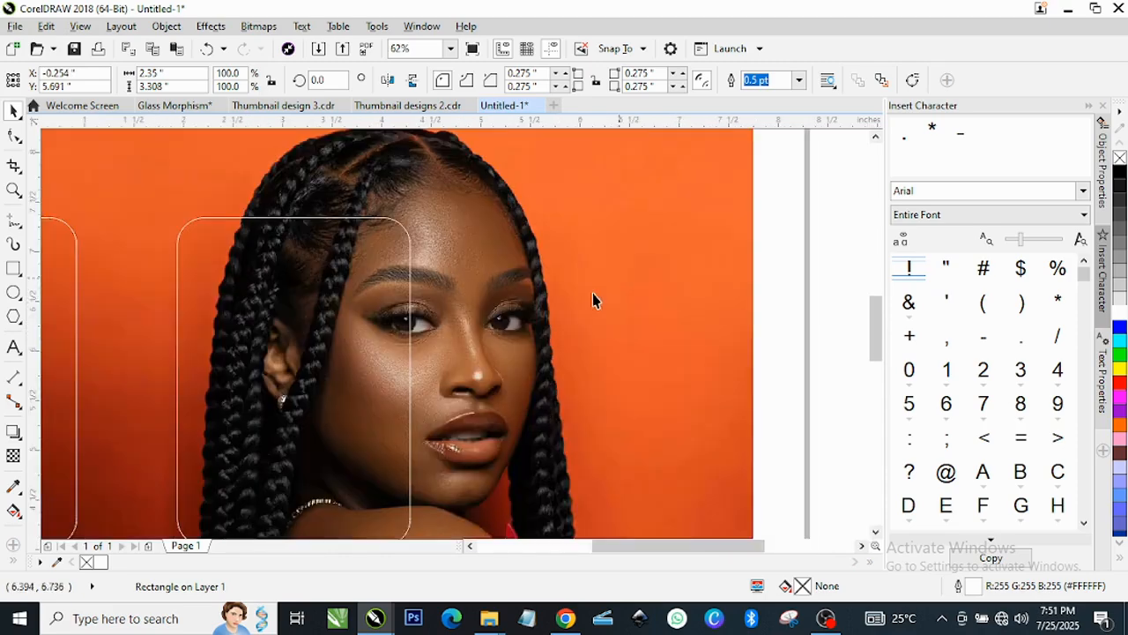
- Copy the portrait photo group, paste it, and move the pasted copy to the left, partly overlapping the original
left_click(563, 281)
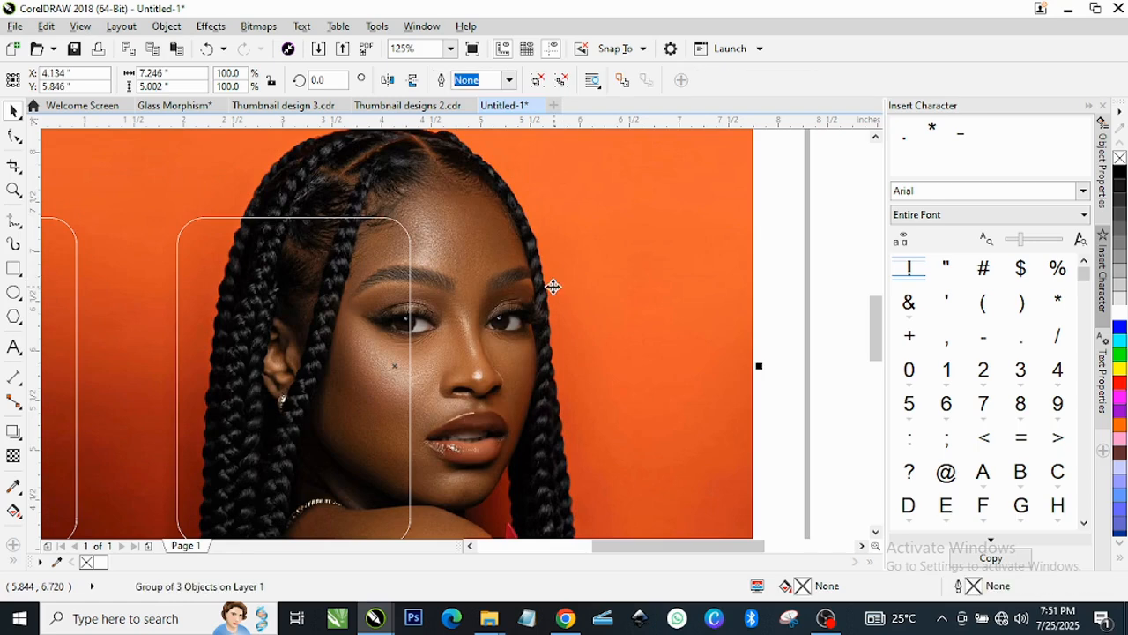
scroll(552, 286, "down", 2)
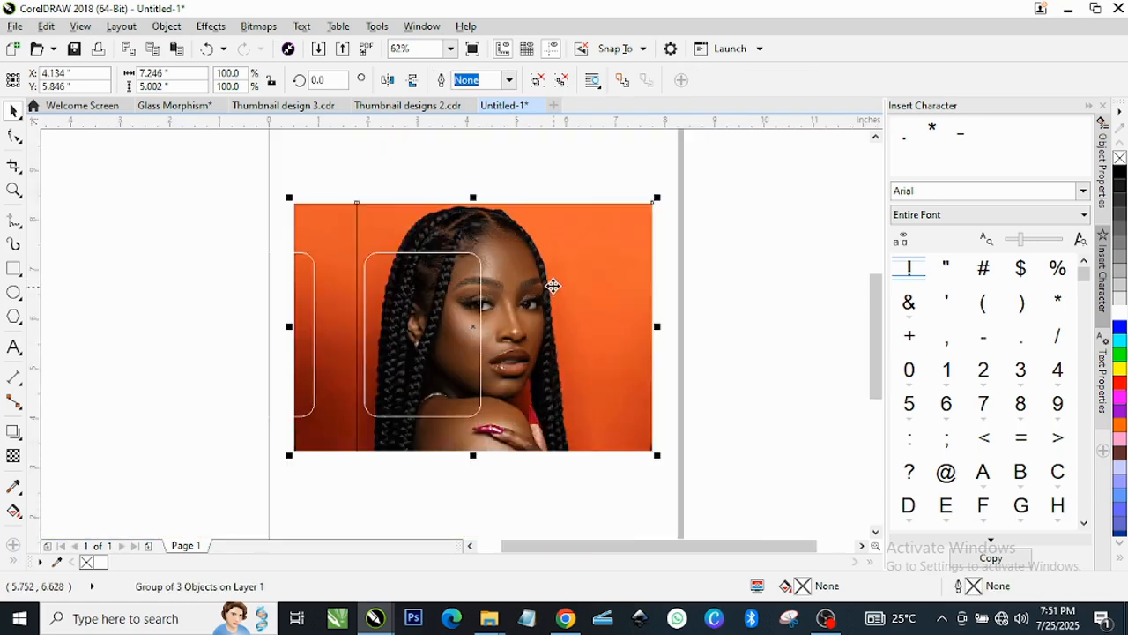
right_click(552, 286)
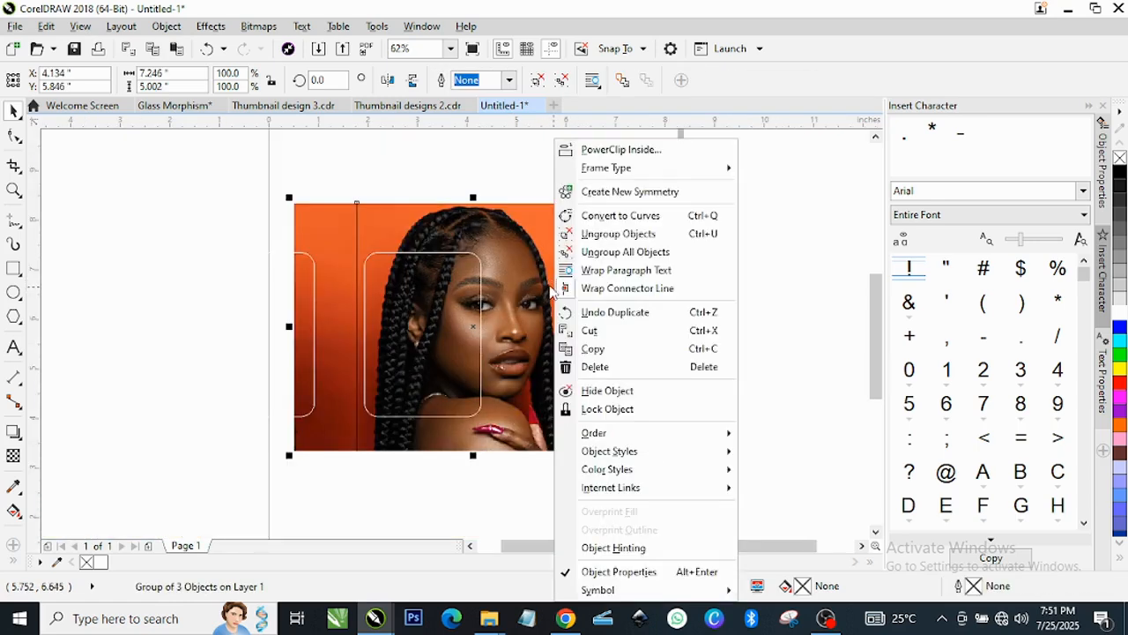
left_click(604, 351)
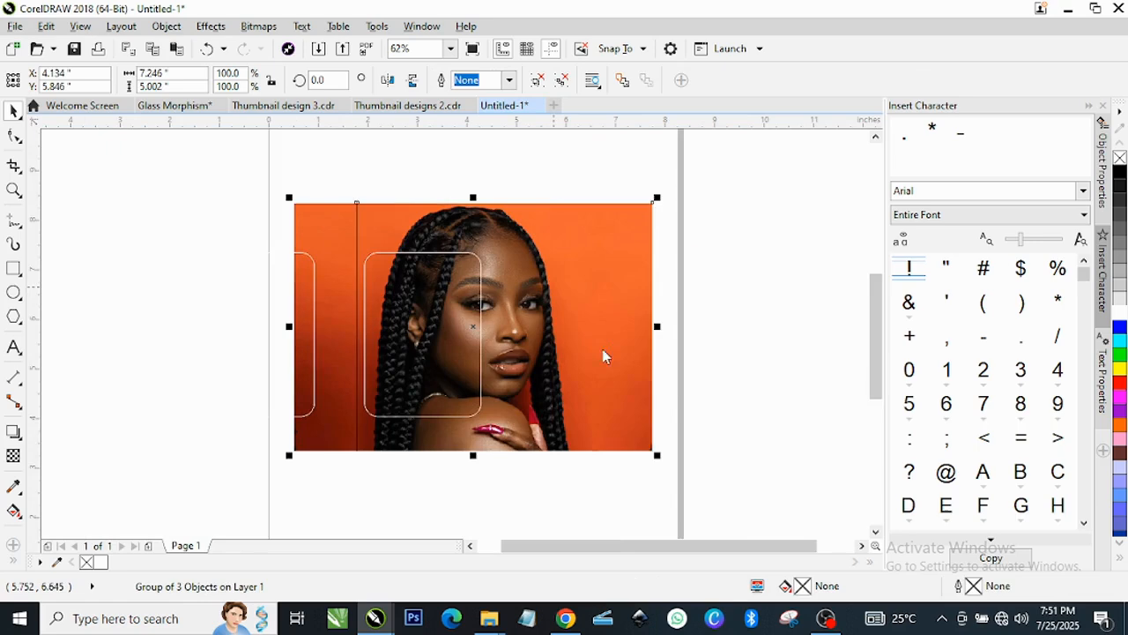
left_click(726, 316)
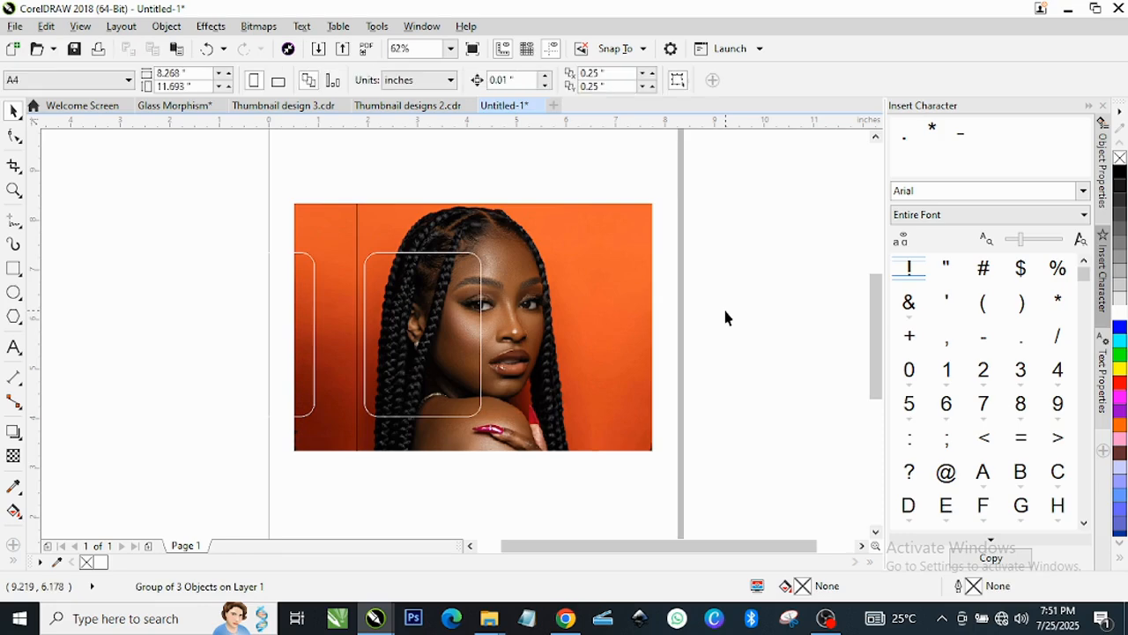
right_click(725, 315)
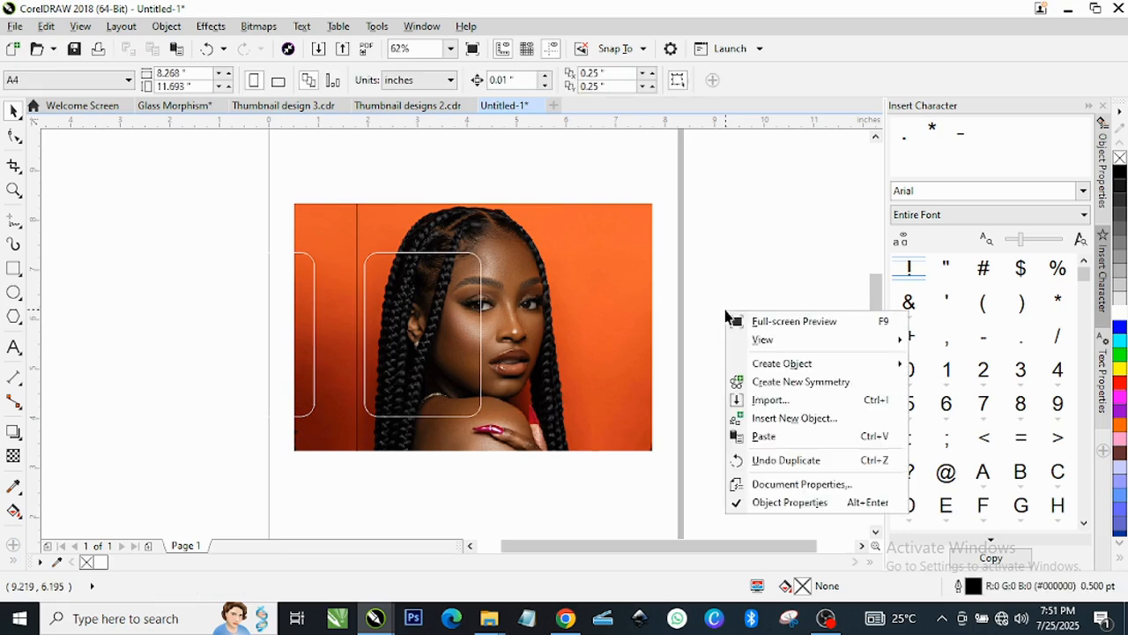
left_click(764, 436)
left_click_drag(588, 327, 337, 309)
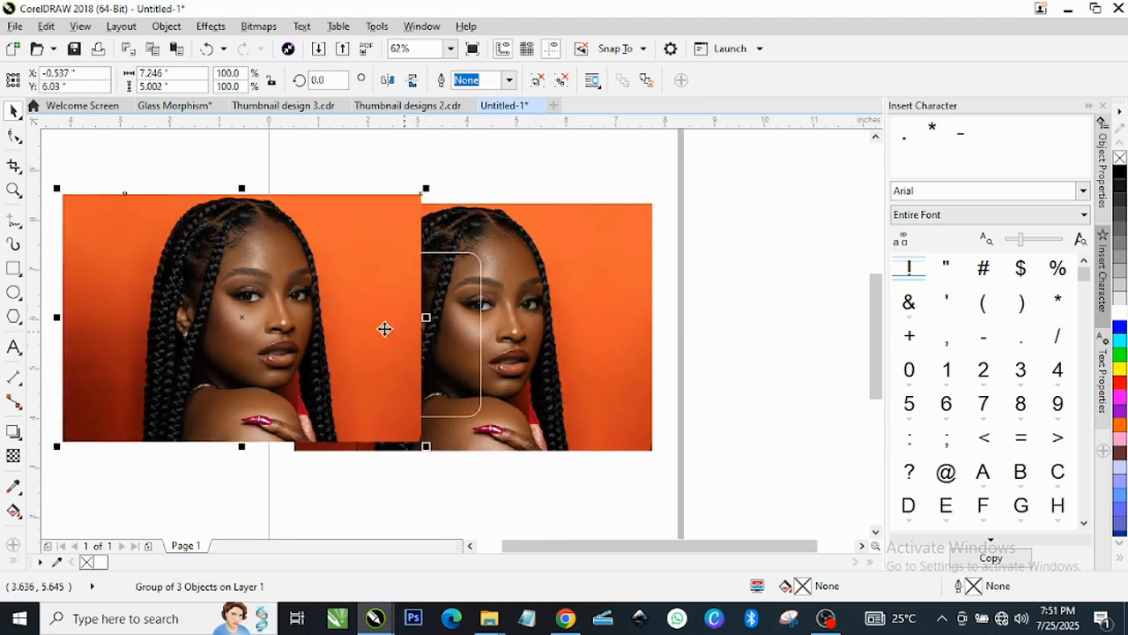
left_click(258, 26)
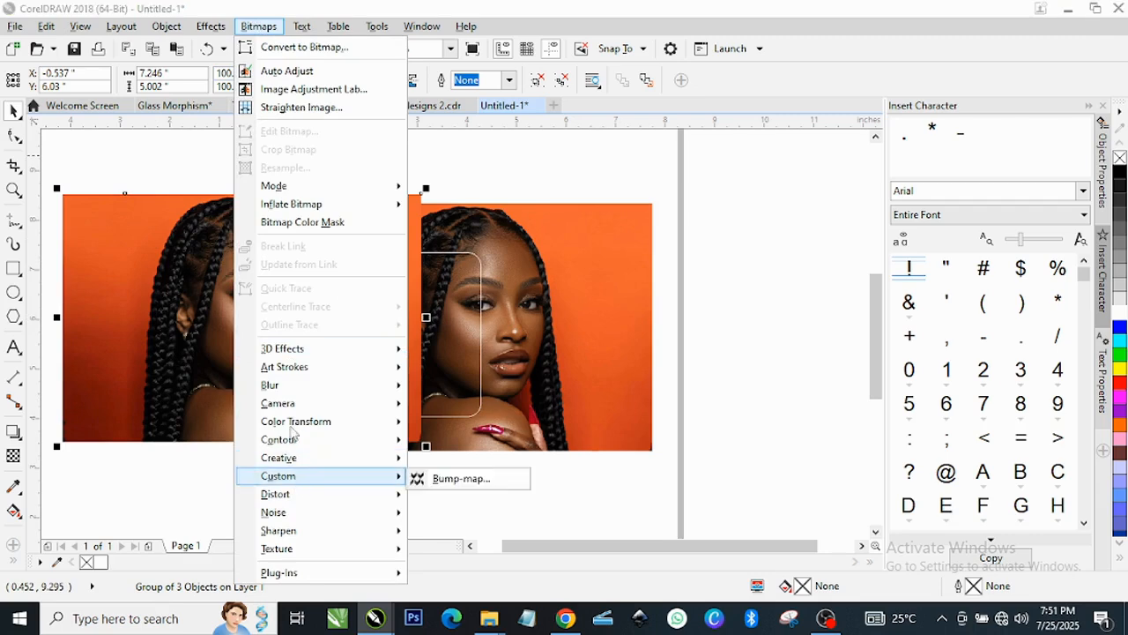
mouse_move(286, 391)
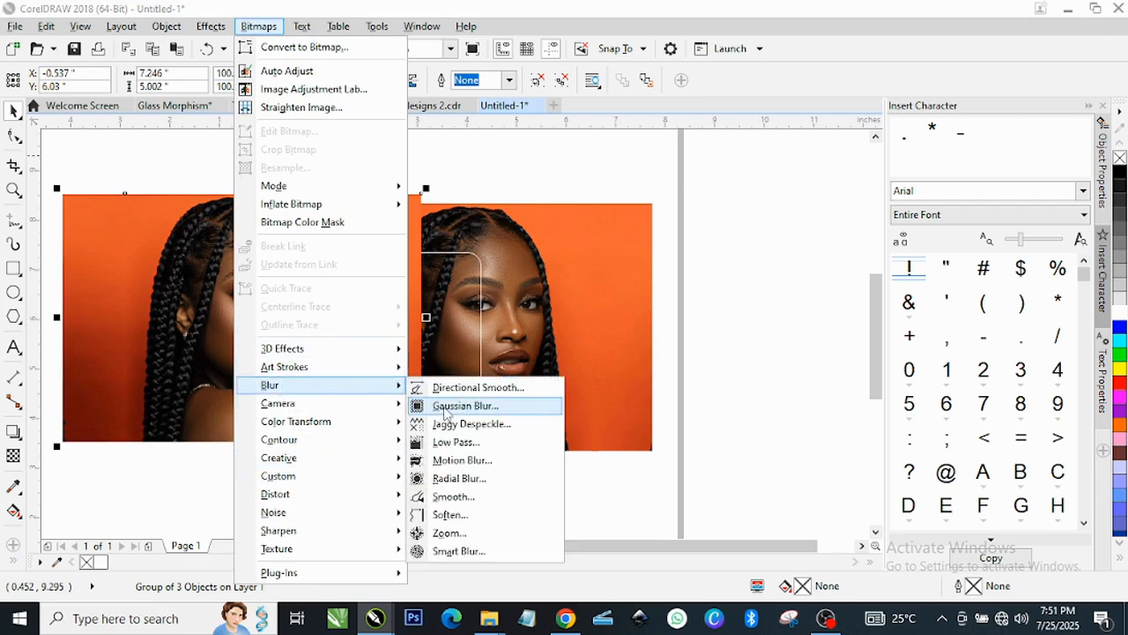
left_click(474, 406)
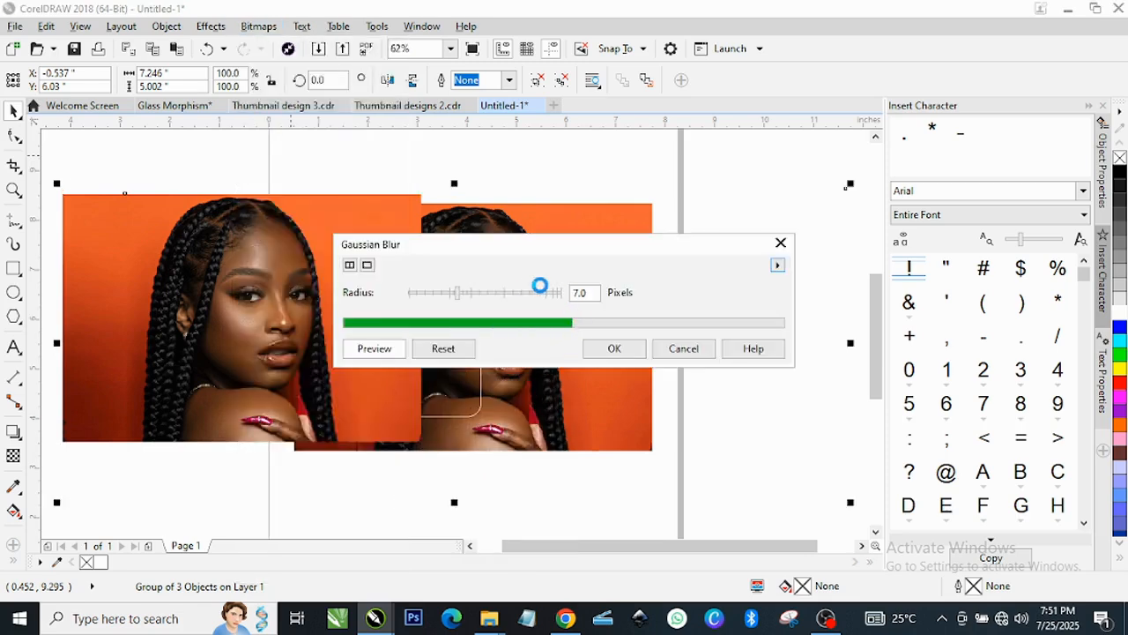
left_click_drag(539, 287, 518, 293)
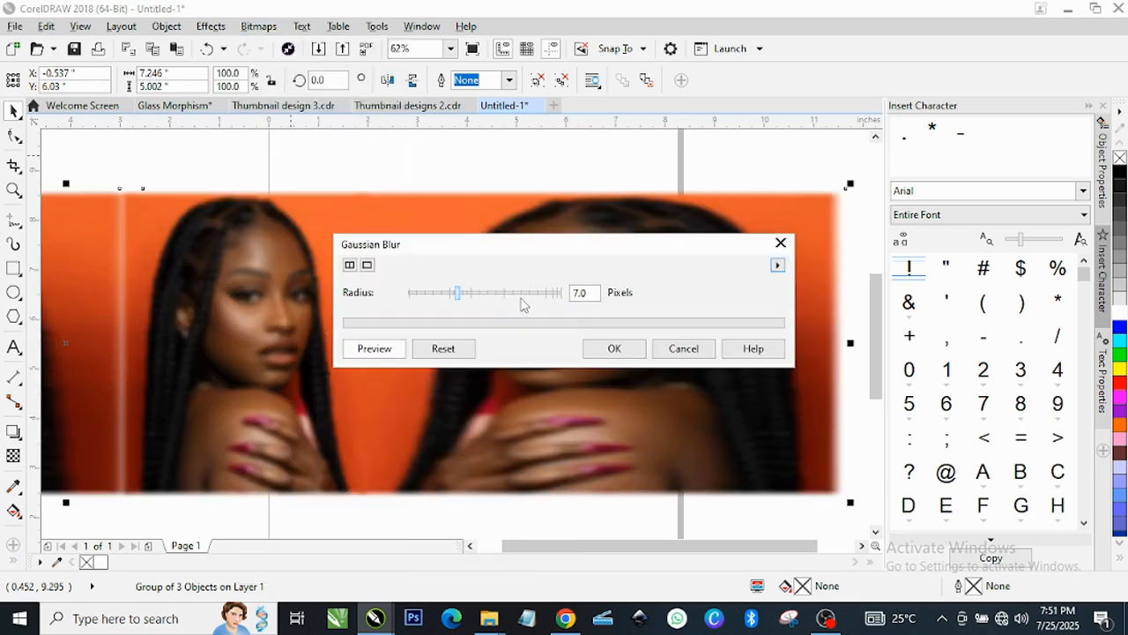
left_click(681, 348)
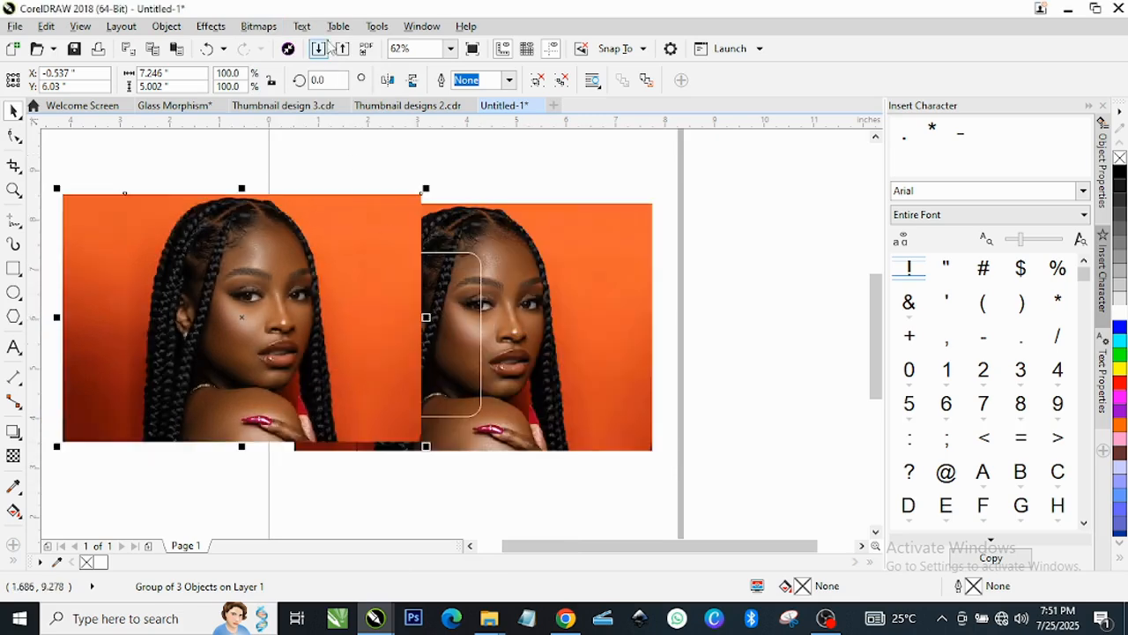
- Convert the pasted photo group to an RGB bitmap at 300 dpi and move it slightly down and to the left
left_click(259, 27)
left_click(291, 47)
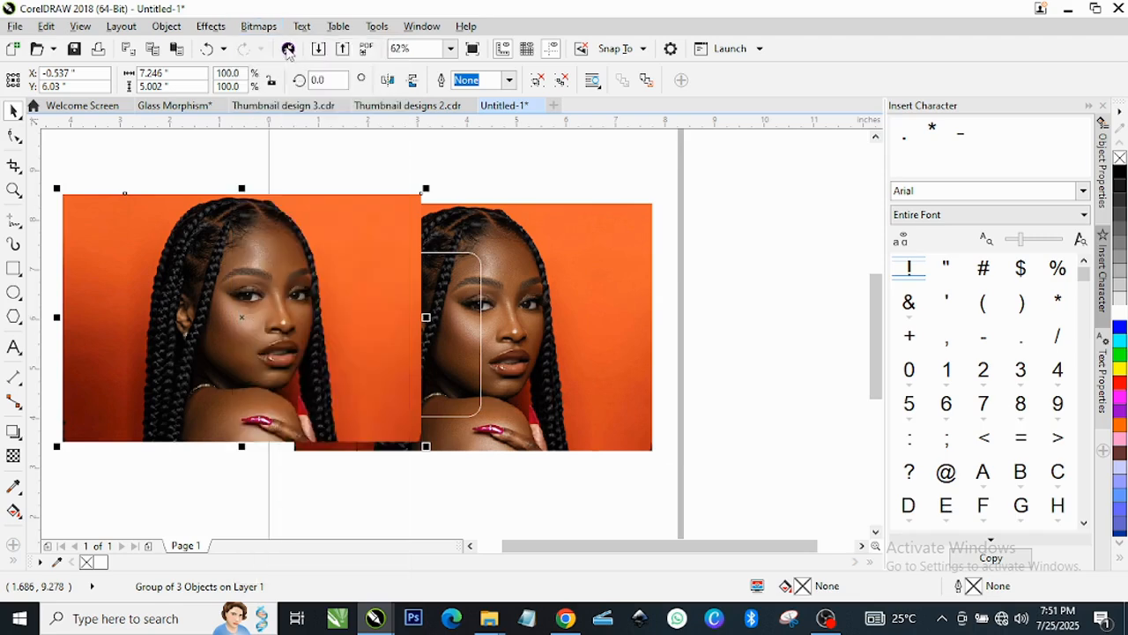
left_click(516, 394)
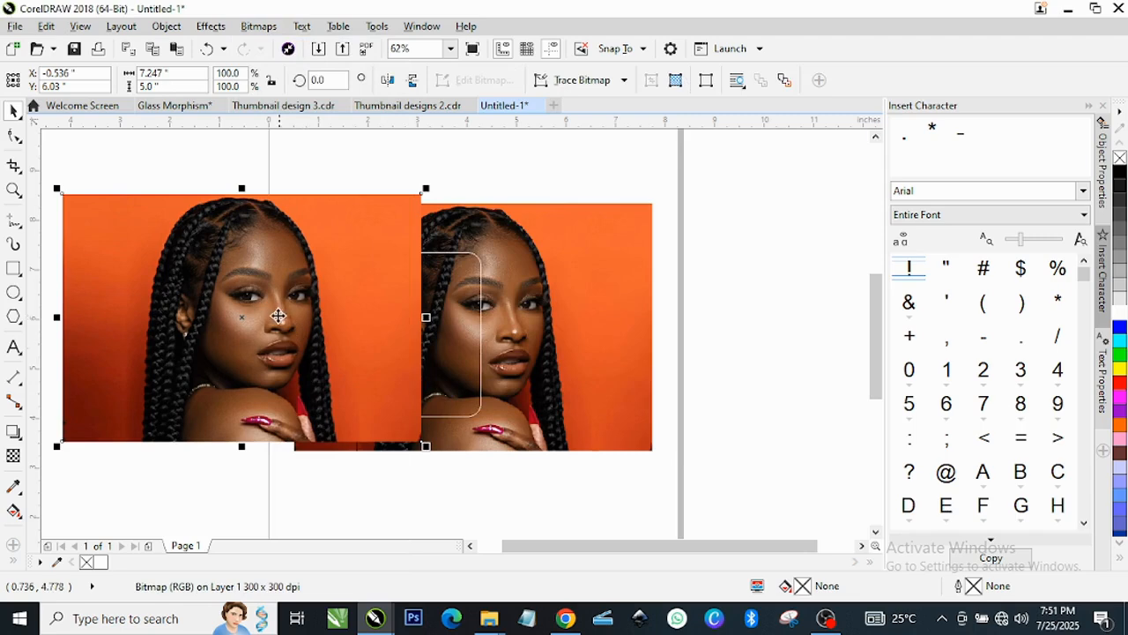
left_click_drag(285, 280, 259, 322)
- Apply a Gaussian Blur with a radius of 12.7 pixels to the copied photo bitmap
left_click(259, 28)
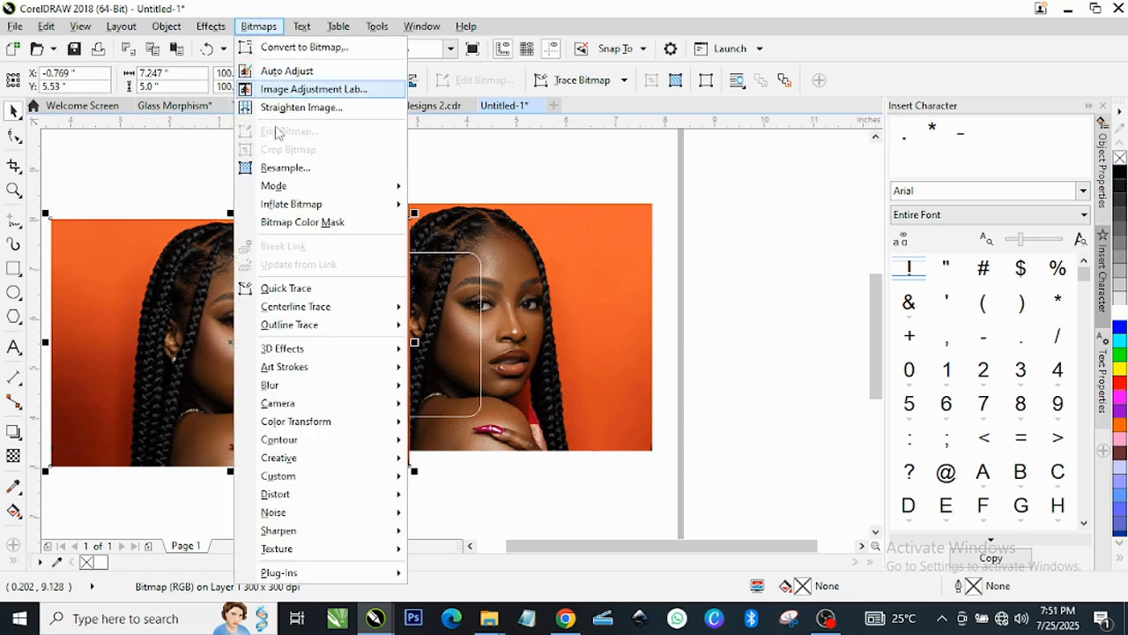
mouse_move(309, 393)
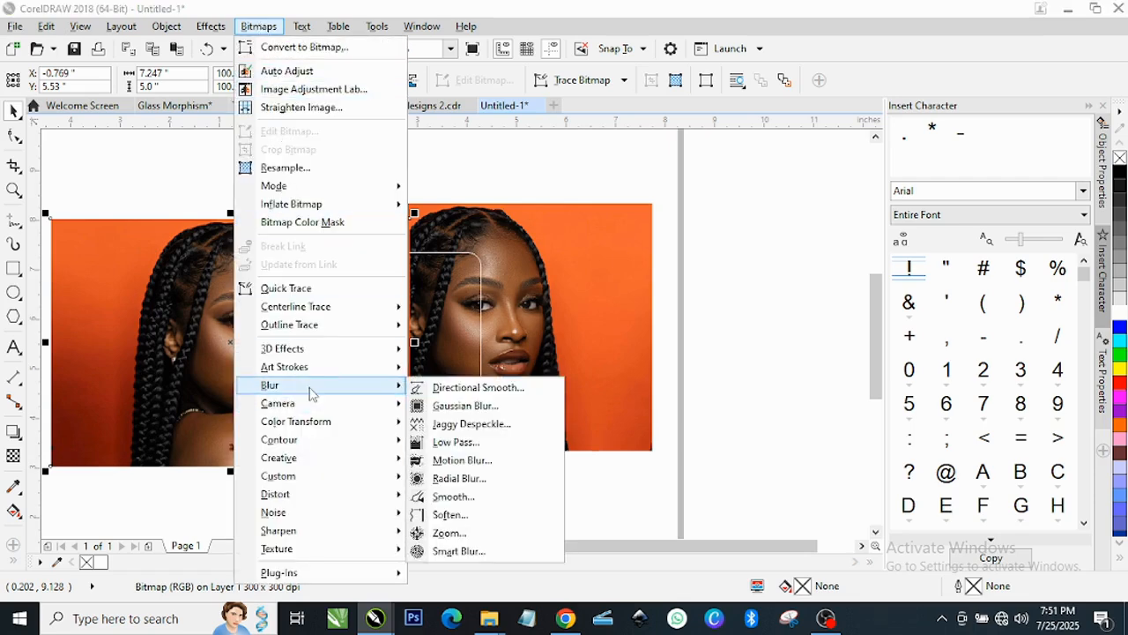
left_click(474, 407)
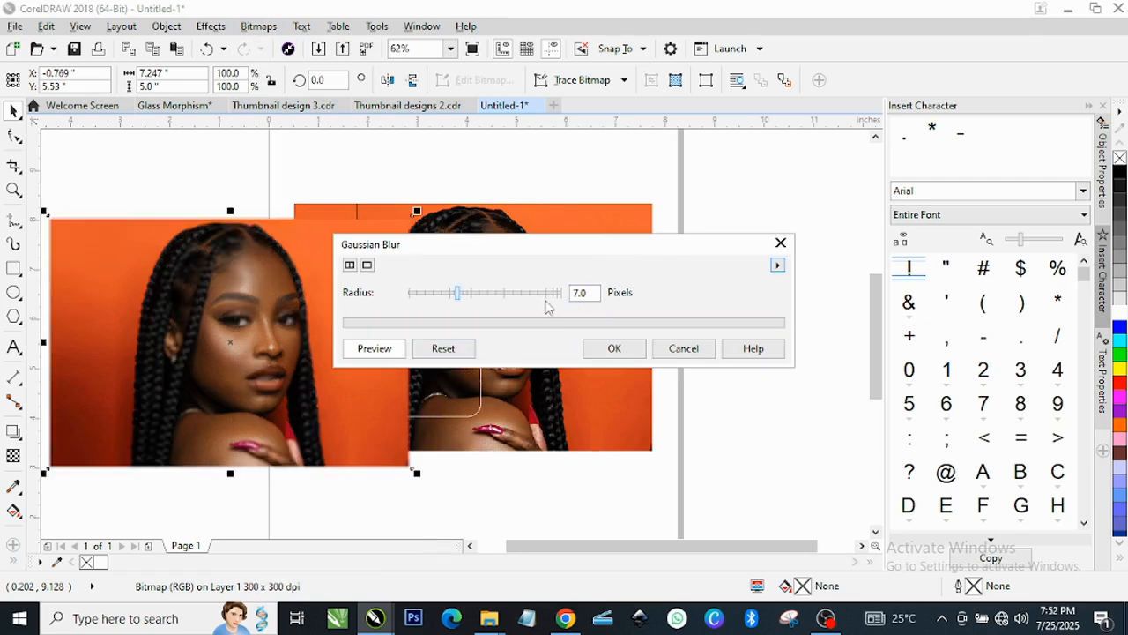
left_click_drag(456, 295, 475, 300)
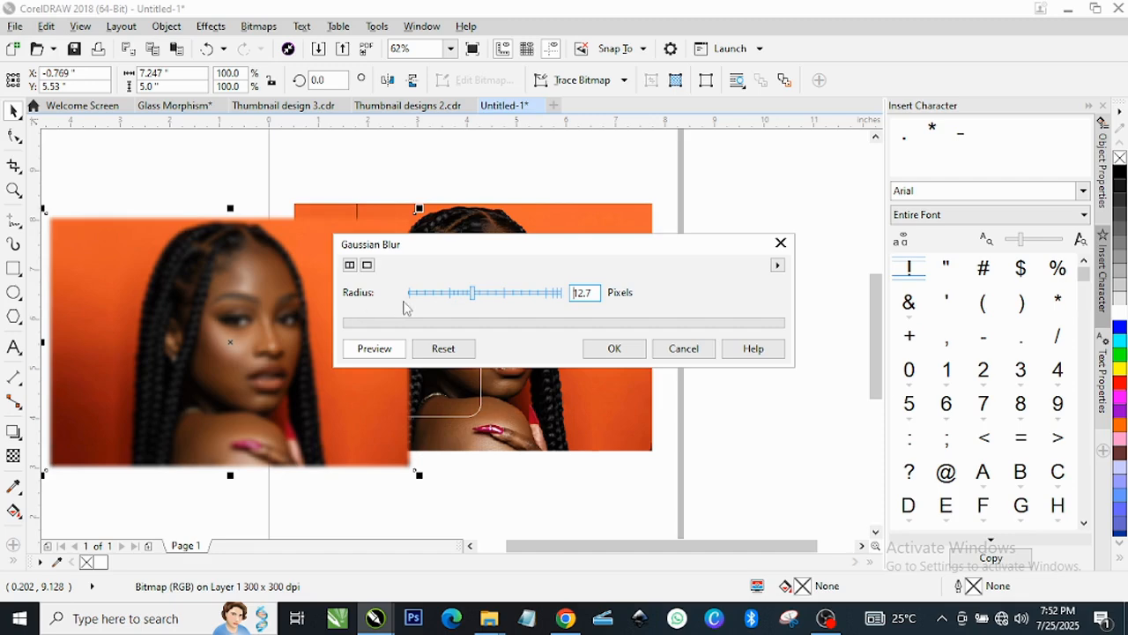
left_click(615, 348)
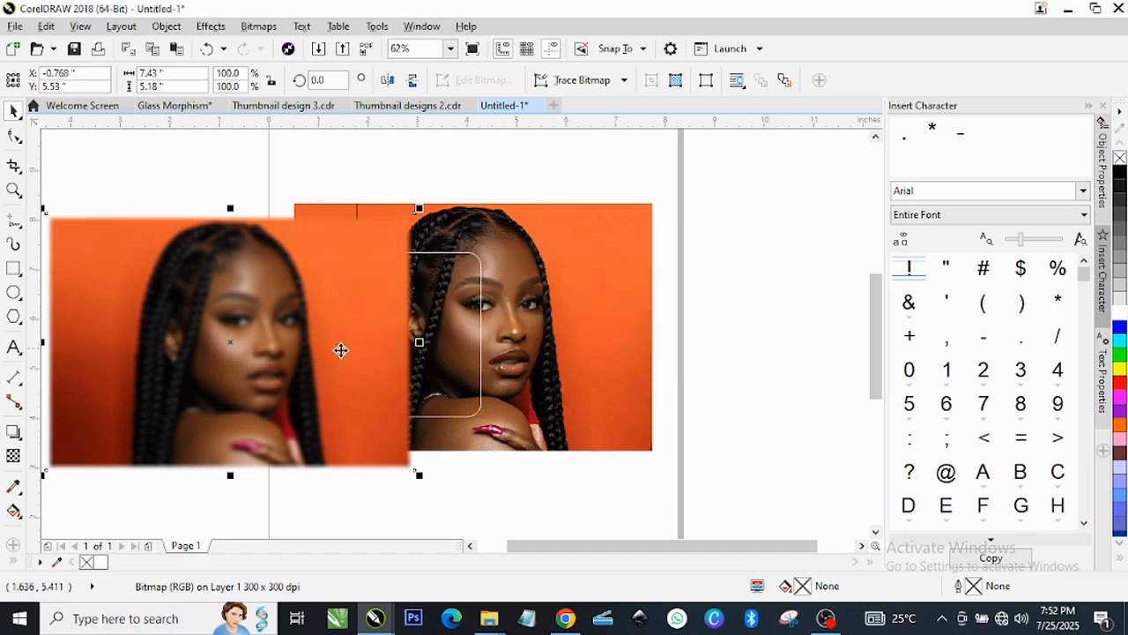
- Move the blurred photo left to uncover the rounded rectangle on the face, and PowerClip the photo inside that rectangle
left_click_drag(332, 335, 298, 303)
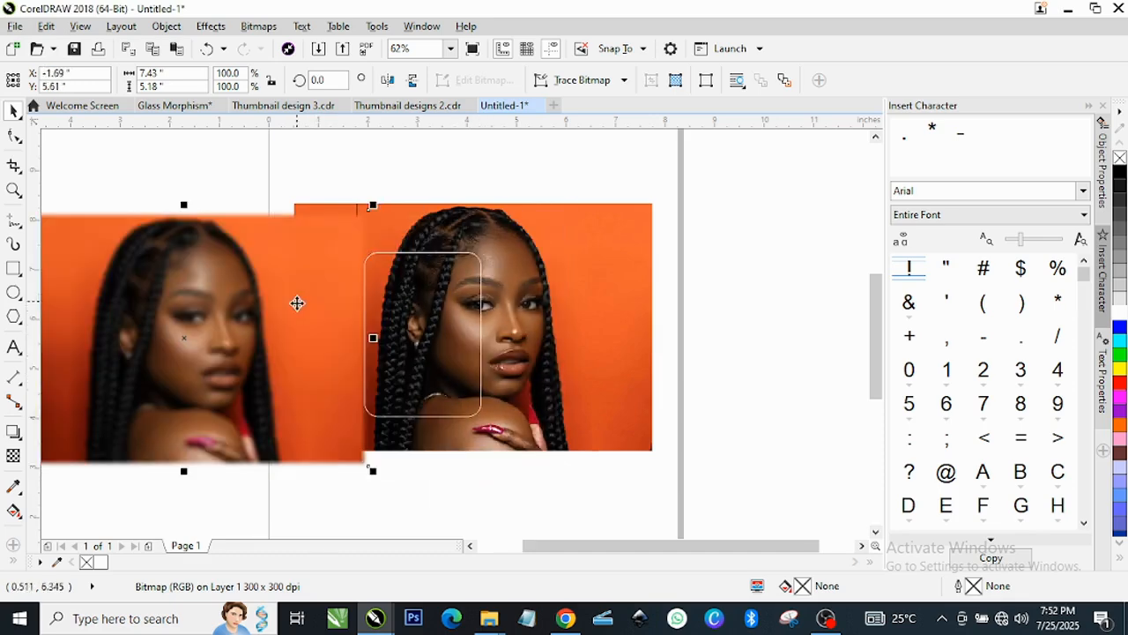
right_click(237, 323)
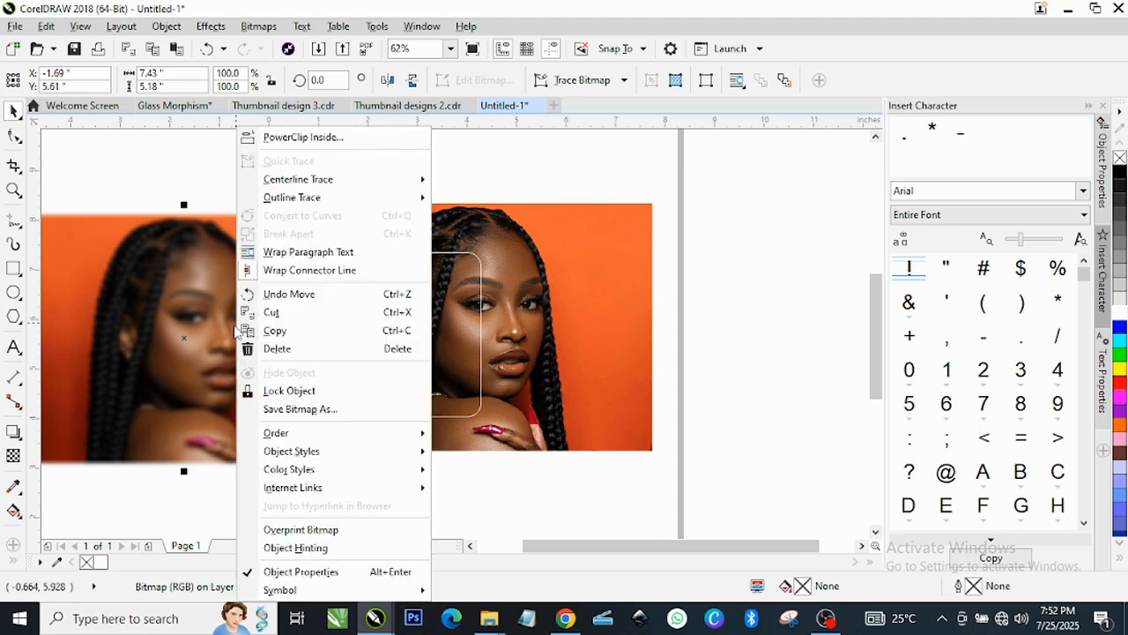
left_click(304, 137)
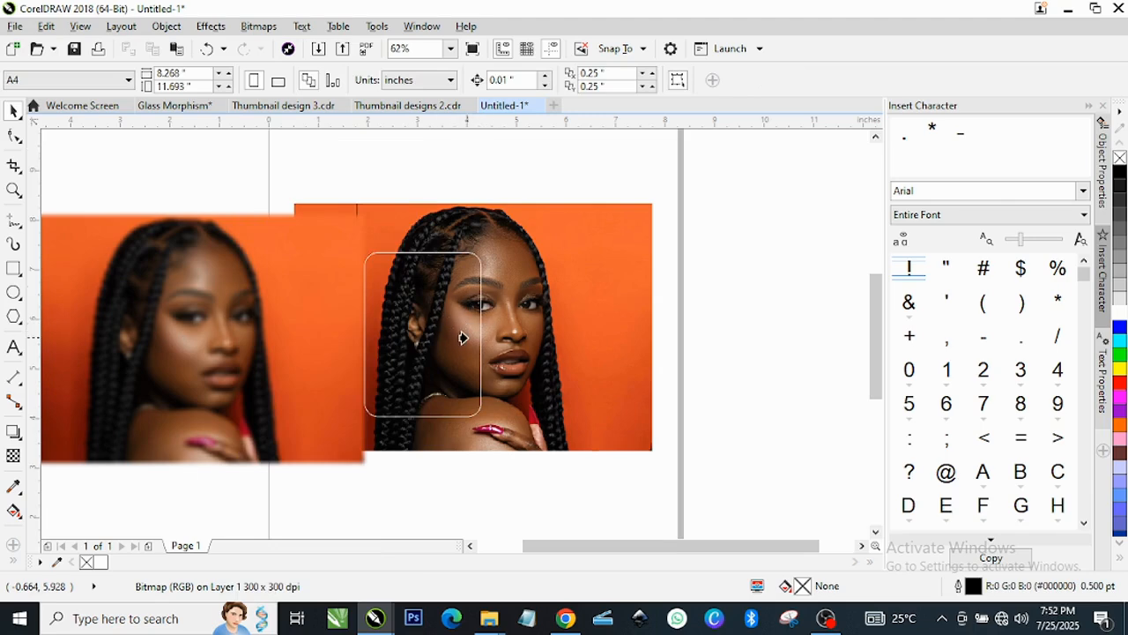
left_click(463, 338)
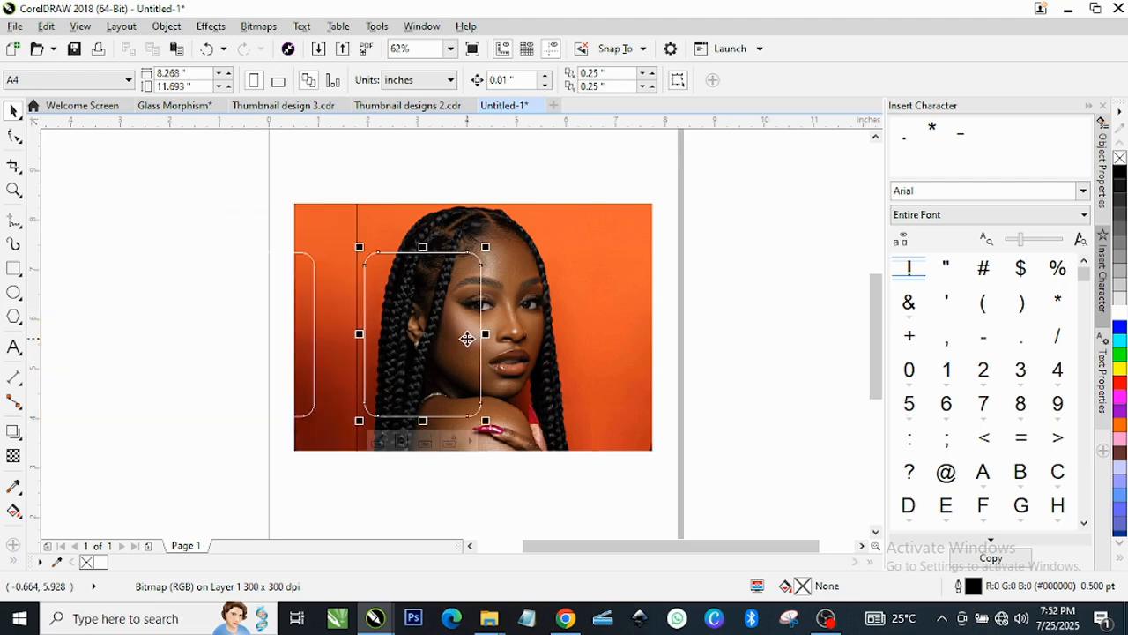
- Open the rectangle's PowerClip contents for editing and center the blurred photo on the page, over the original photo
left_click(378, 443)
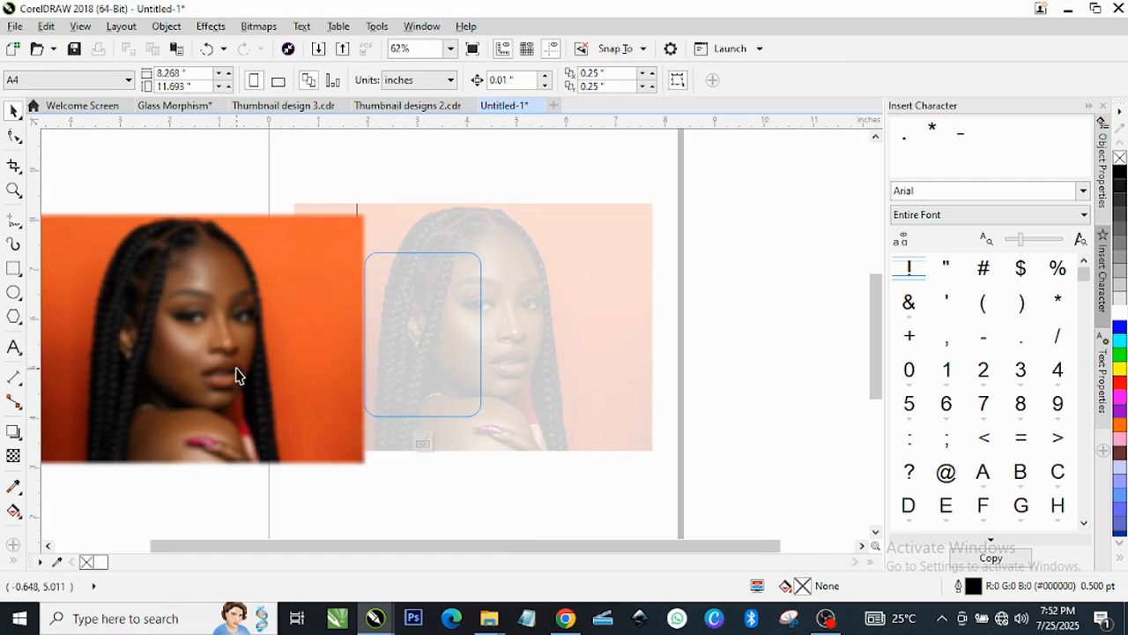
left_click(236, 373)
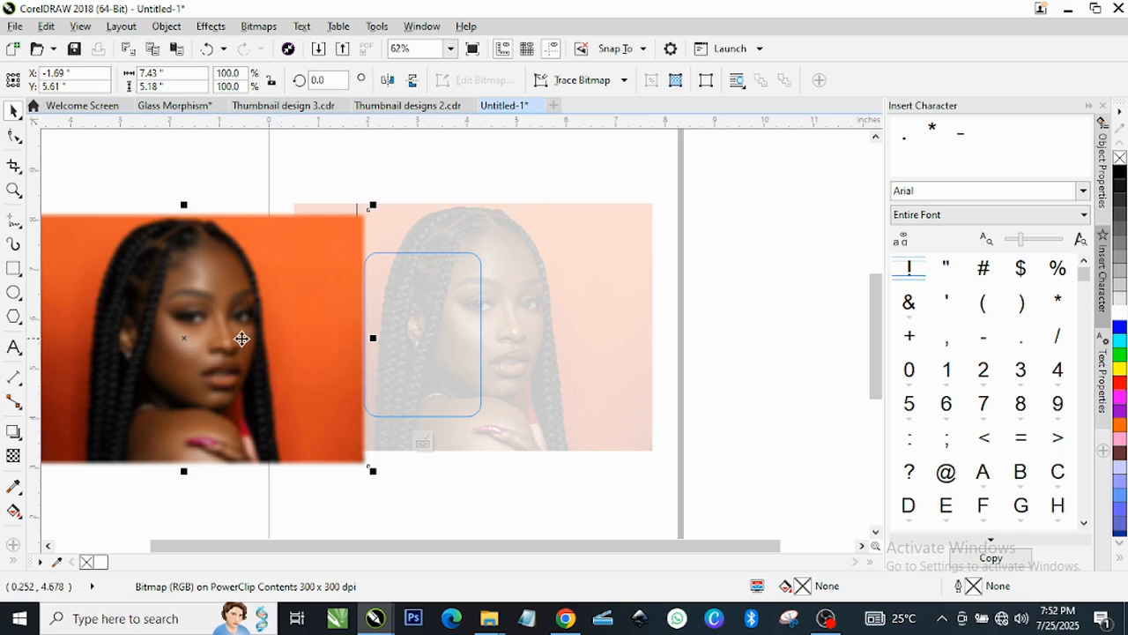
scroll(214, 335, "up", 3)
scroll(252, 332, "down", 1)
scroll(256, 340, "down", 1)
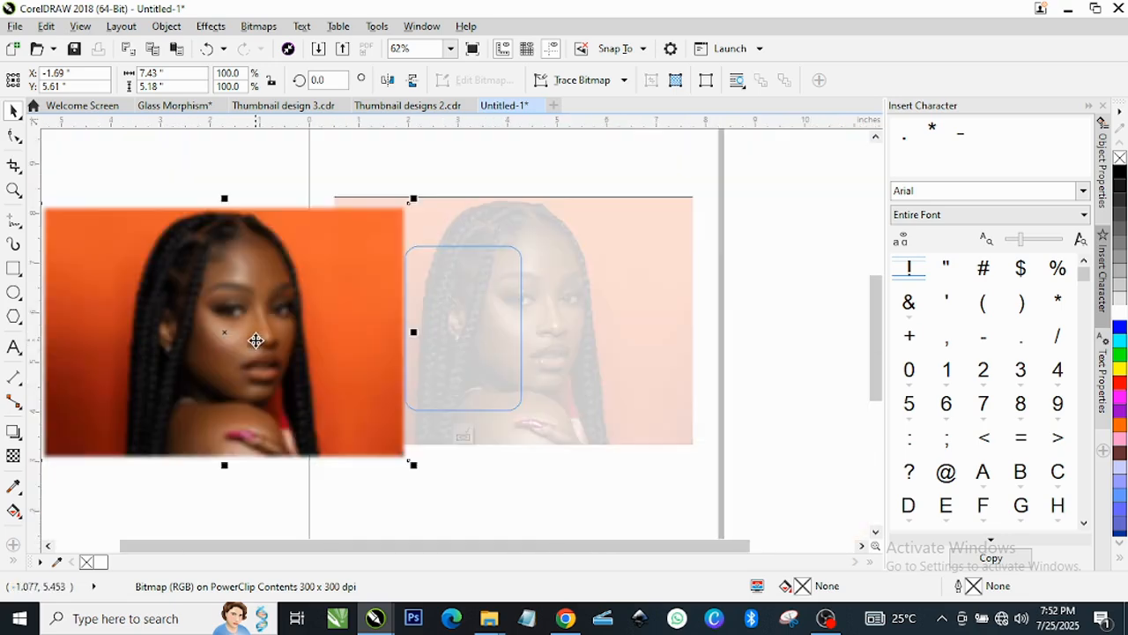
key("p")
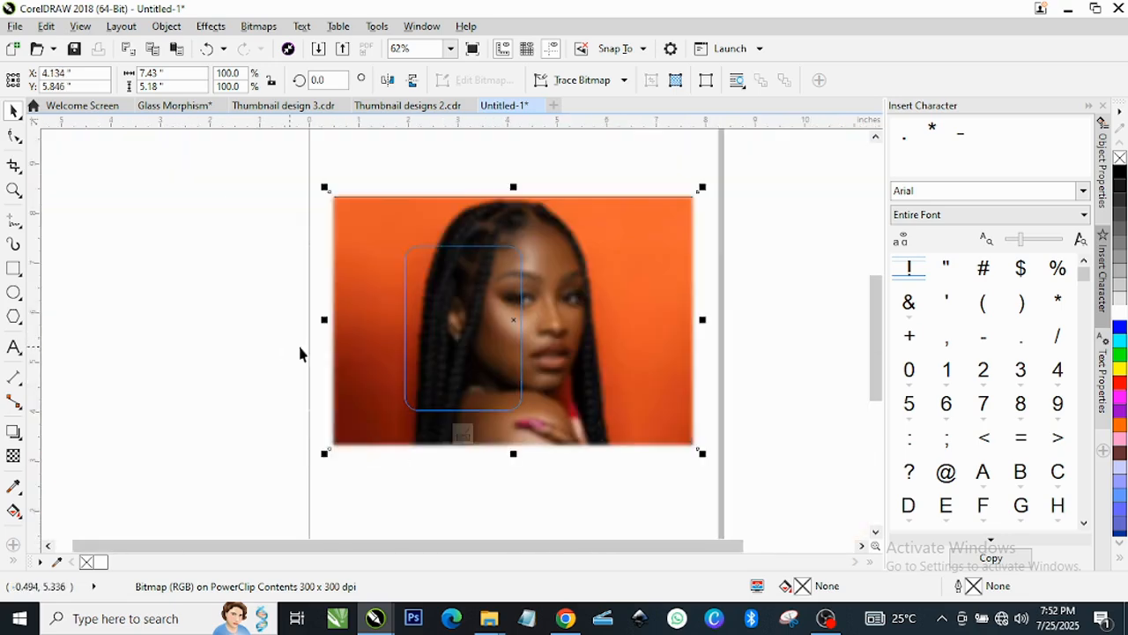
- Check the blurred photo's alignment with the rectangle frame and finish editing the PowerClip contents
scroll(546, 321, "up", 1)
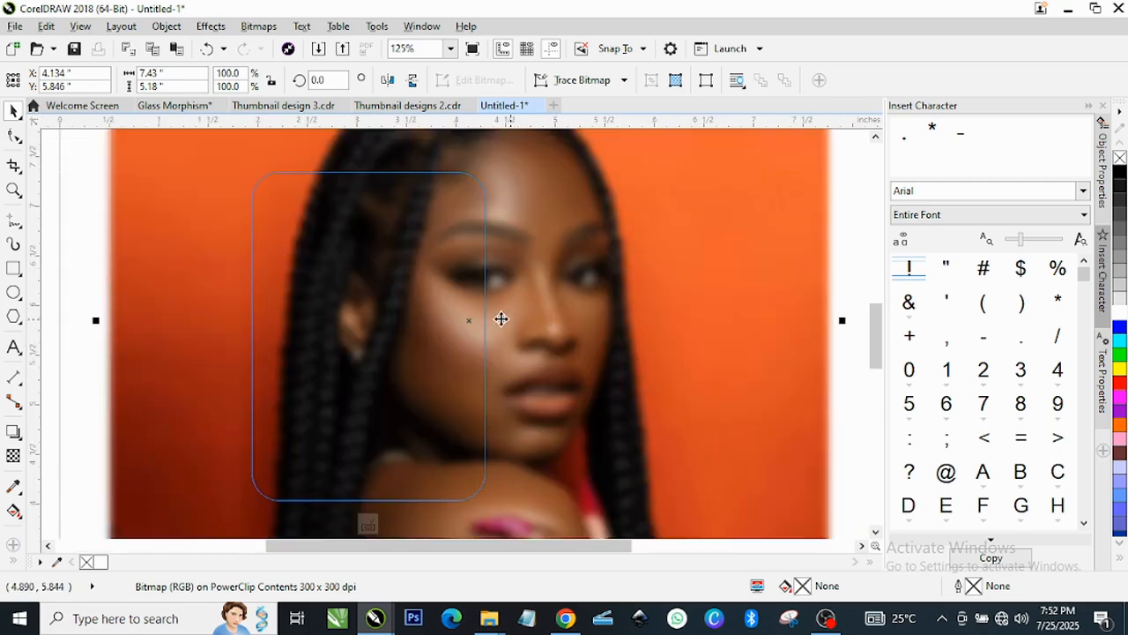
scroll(454, 304, "down", 1)
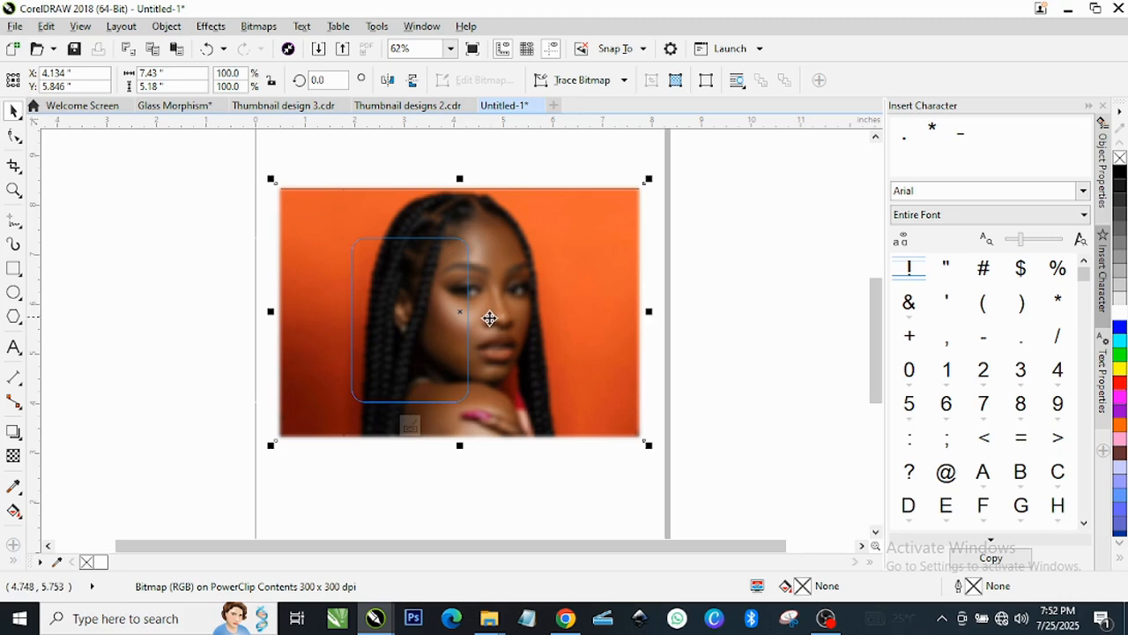
scroll(468, 318, "up", 1)
scroll(469, 318, "down", 1)
scroll(544, 342, "up", 1)
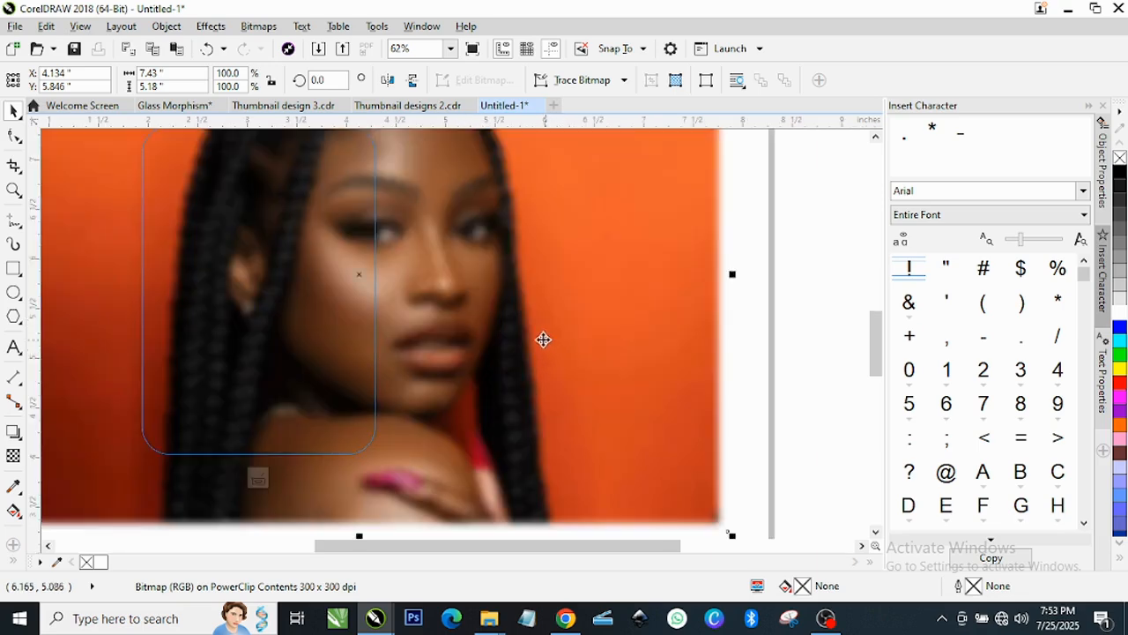
scroll(488, 337, "down", 1)
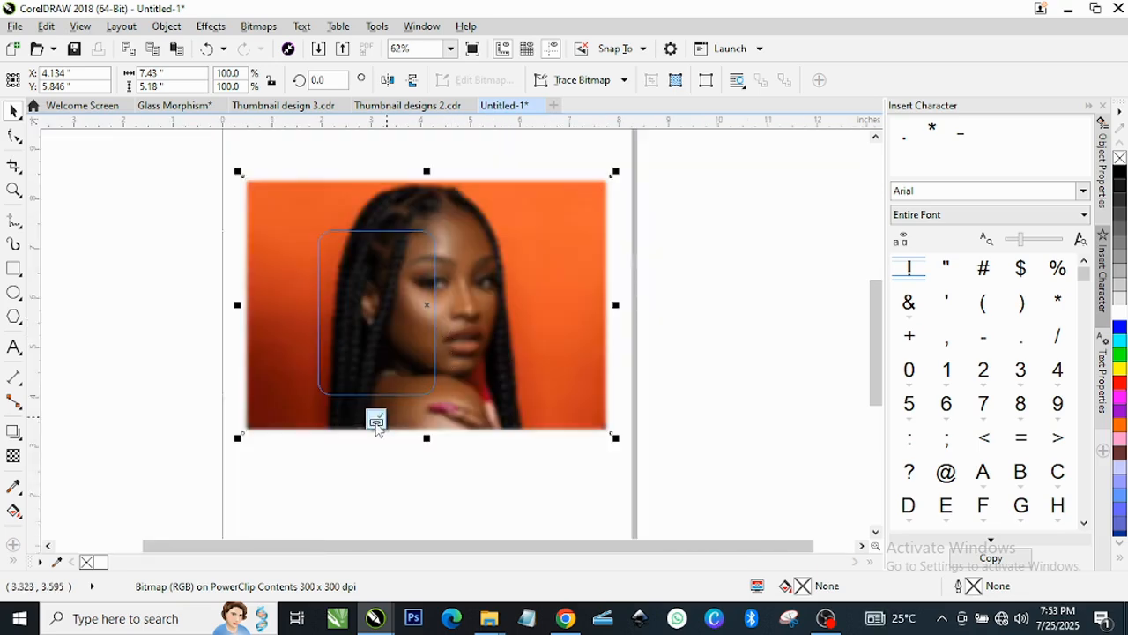
left_click(377, 423)
- Examine the blurred rectangle against the sharp portrait, close up along its edge across the face and as a whole
scroll(392, 290, "up", 1)
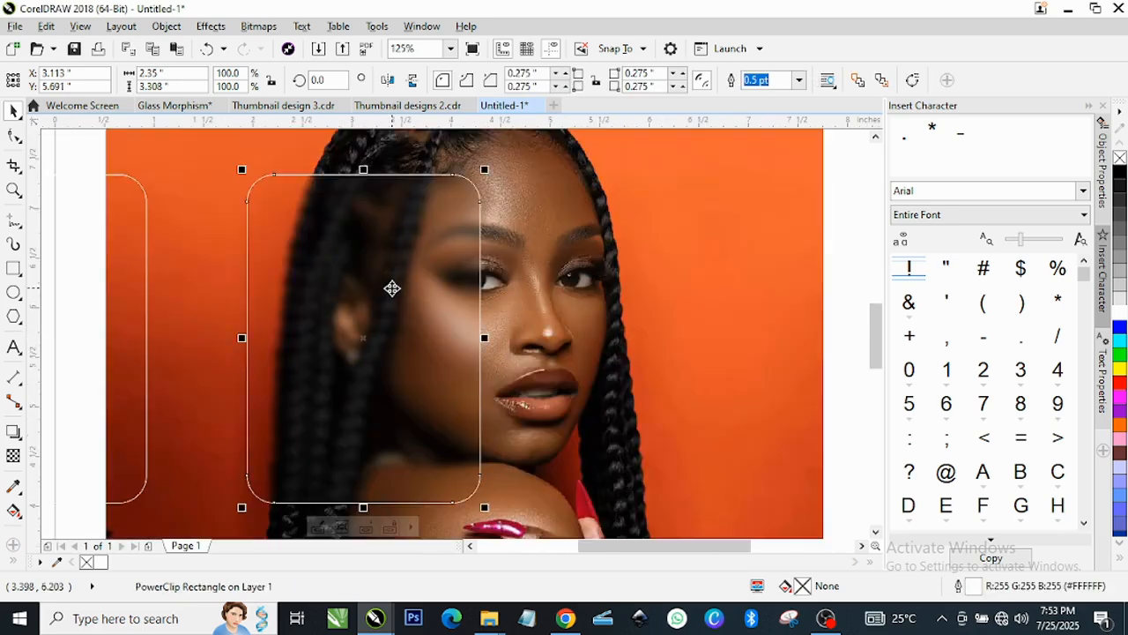
scroll(456, 260, "up", 1)
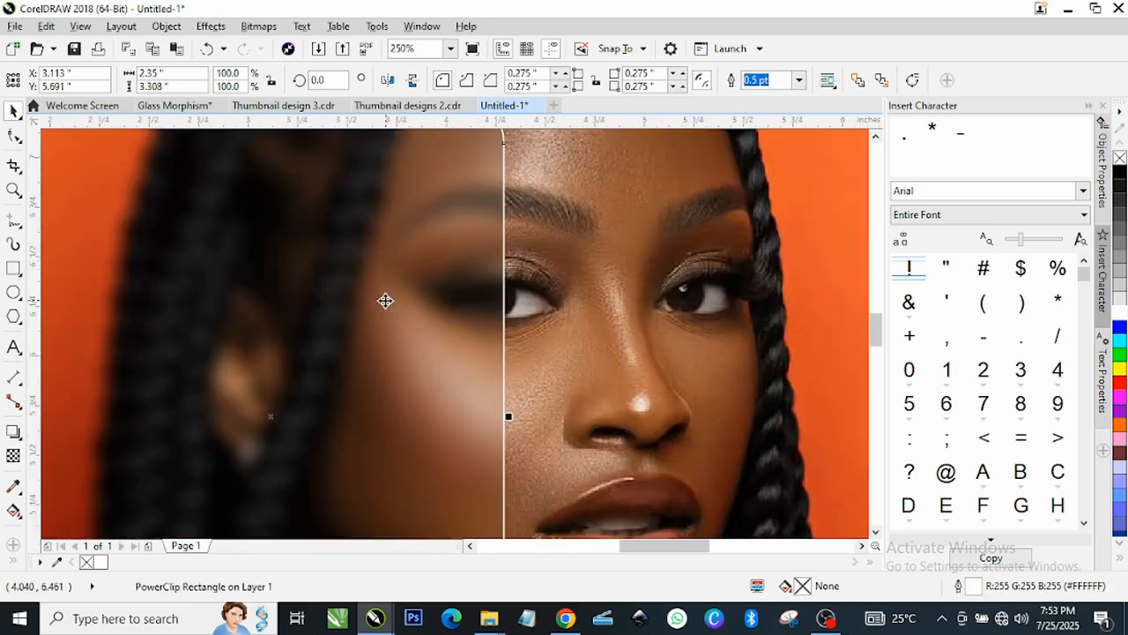
scroll(385, 300, "down", 1)
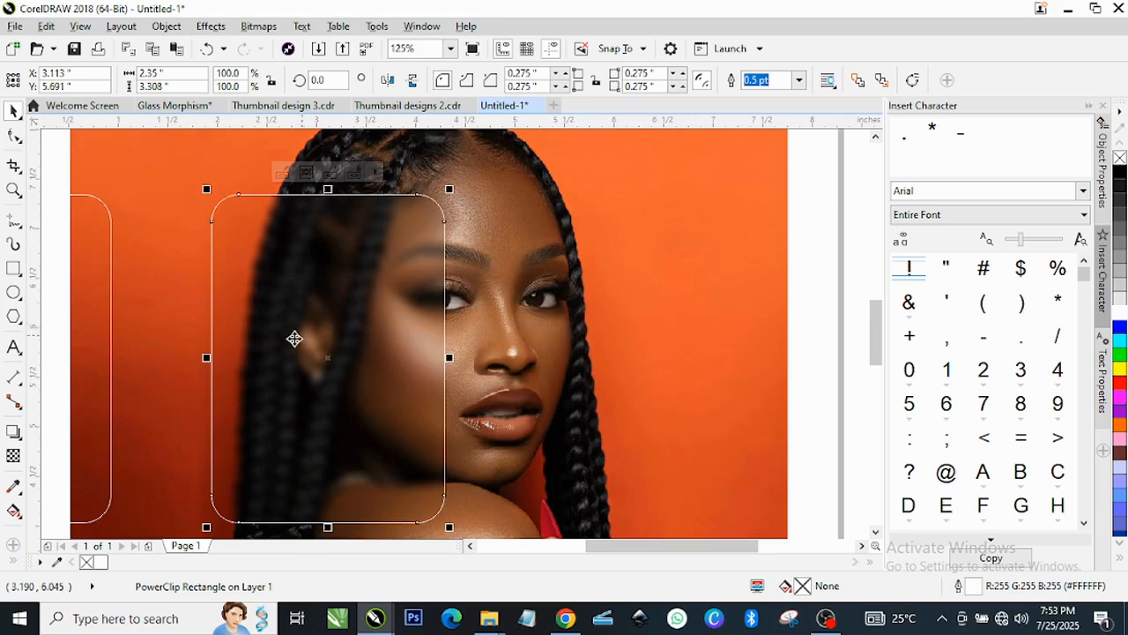
scroll(321, 328, "up", 1)
scroll(373, 340, "down", 1)
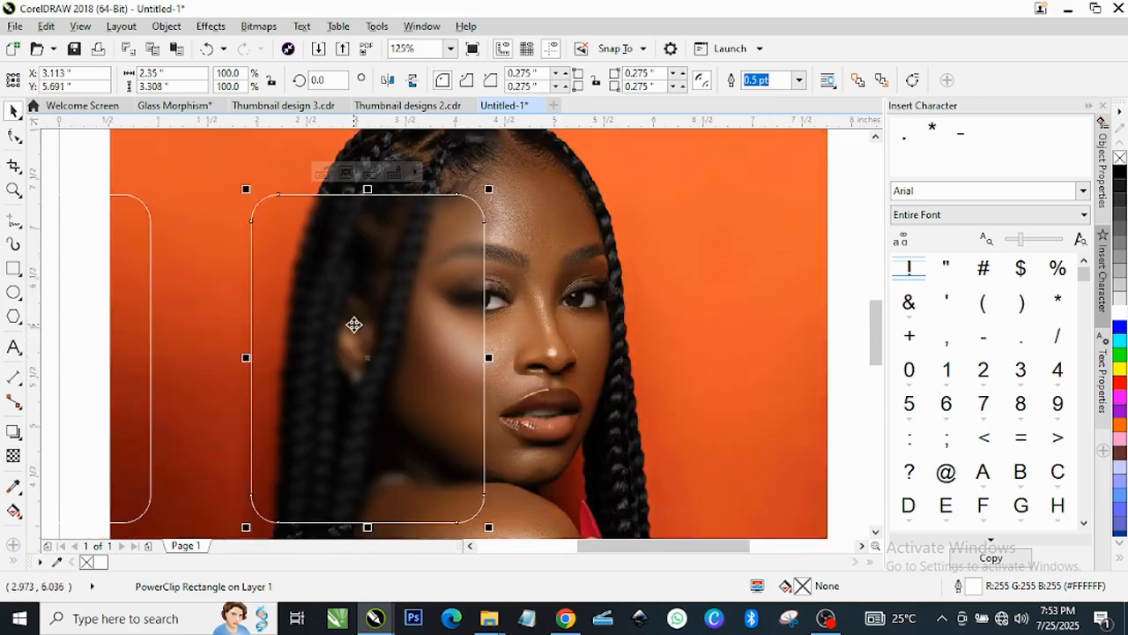
scroll(642, 283, "up", 1)
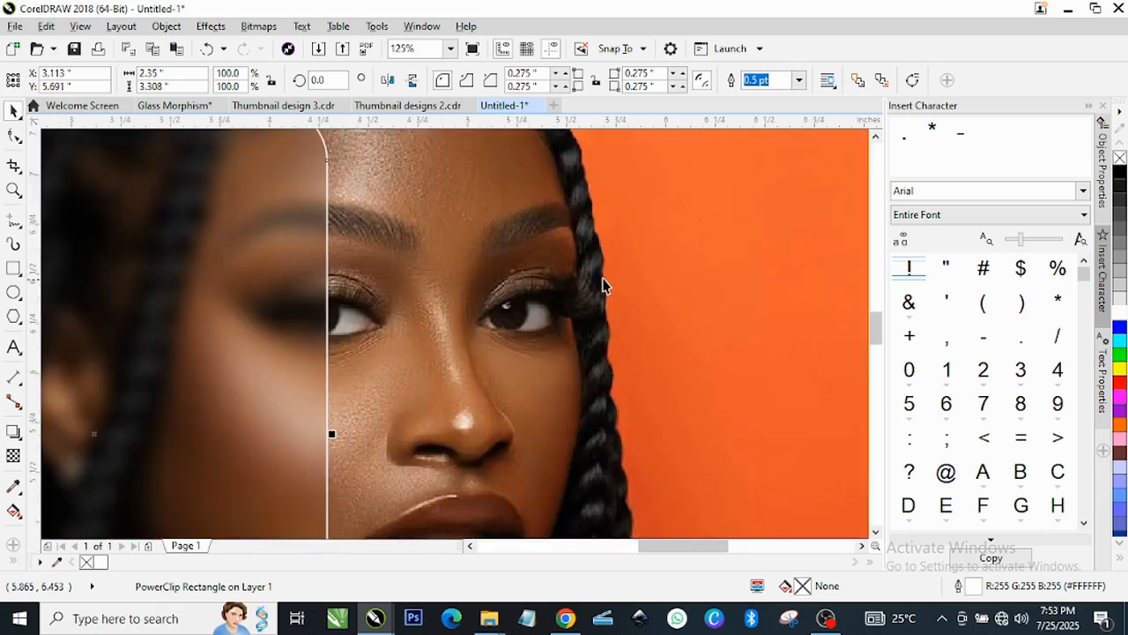
scroll(605, 283, "down", 1)
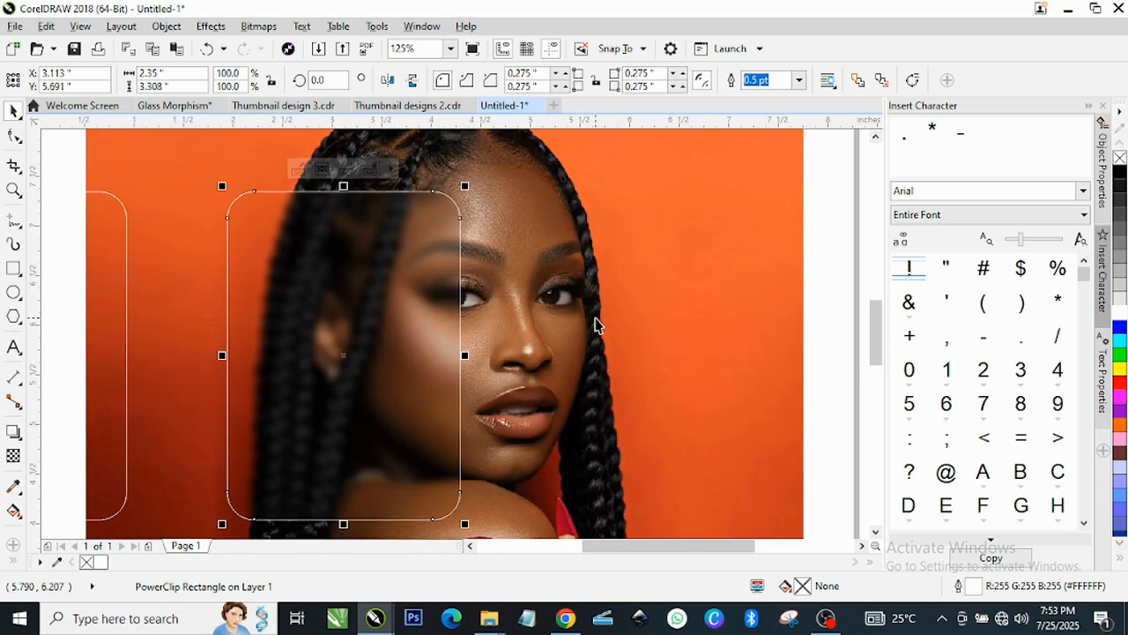
scroll(589, 332, "up", 1)
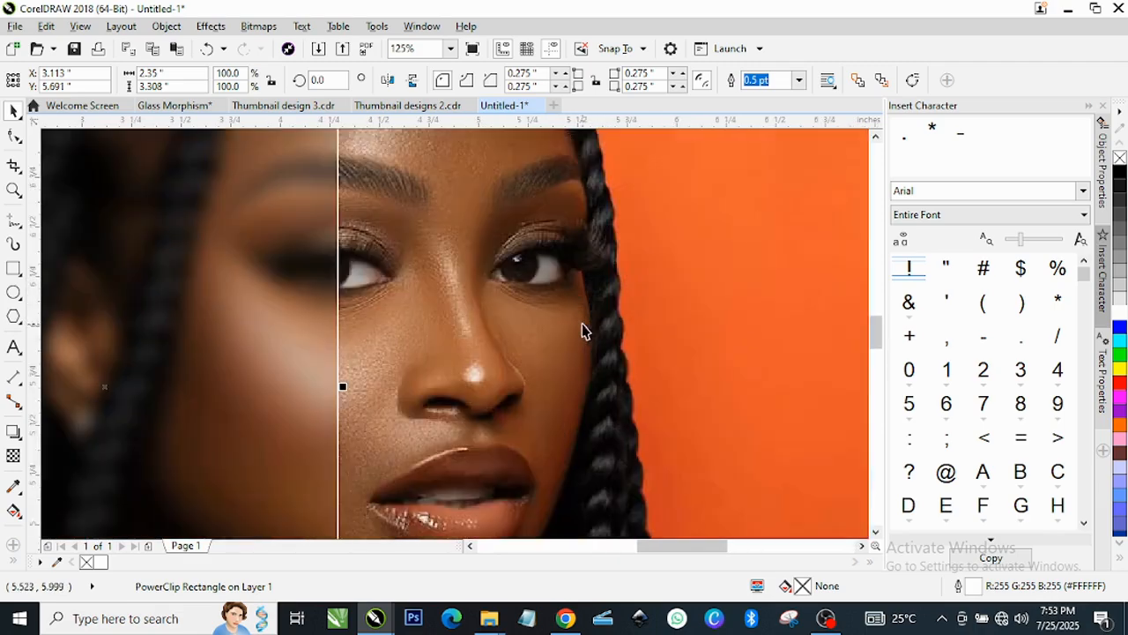
scroll(574, 312, "down", 2)
scroll(475, 322, "up", 1)
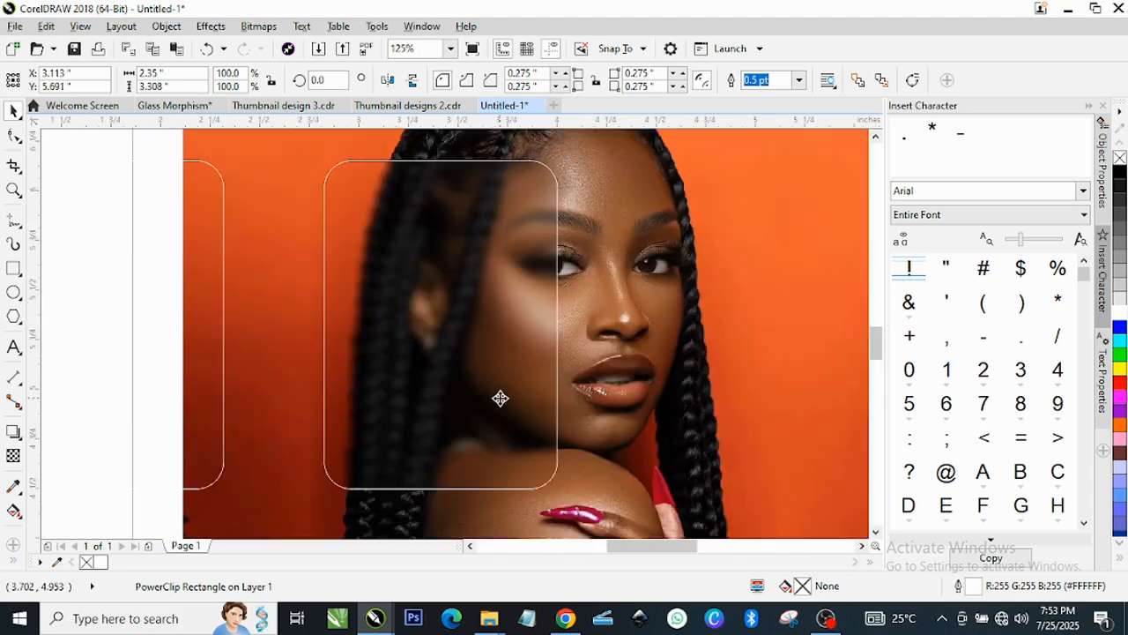
scroll(499, 398, "up", 1)
scroll(466, 347, "down", 1)
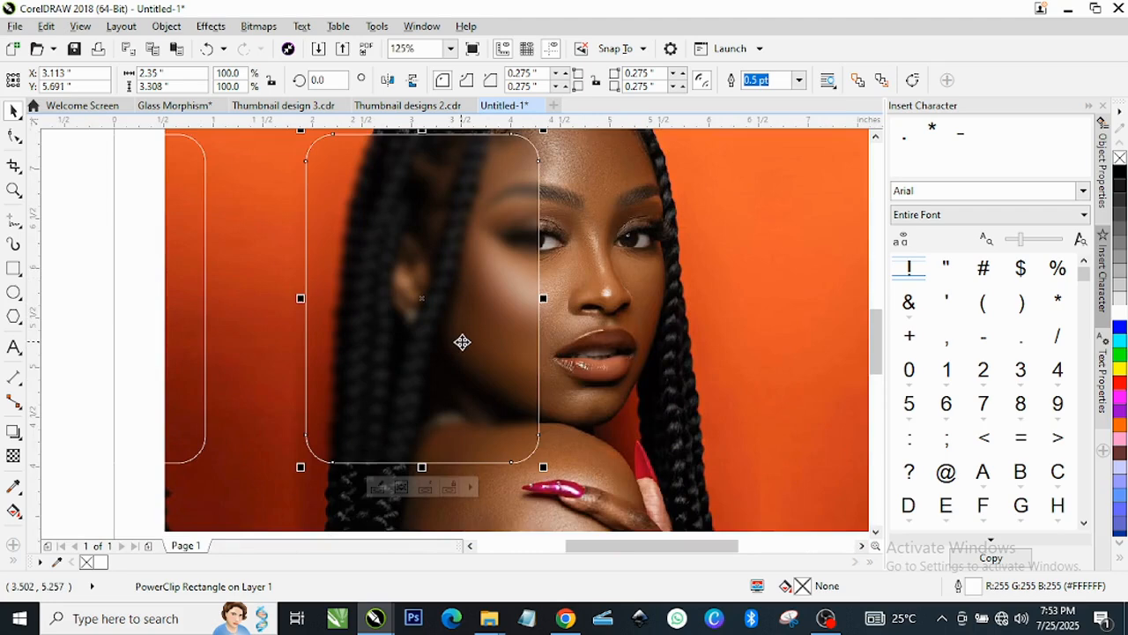
scroll(458, 313, "down", 1)
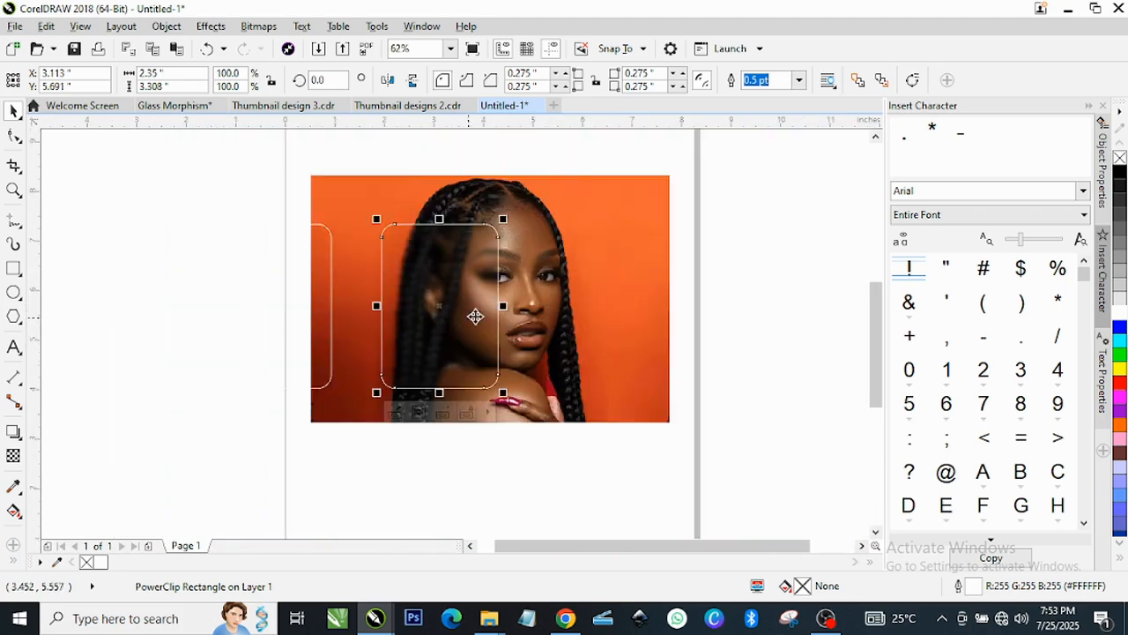
scroll(509, 284, "up", 1)
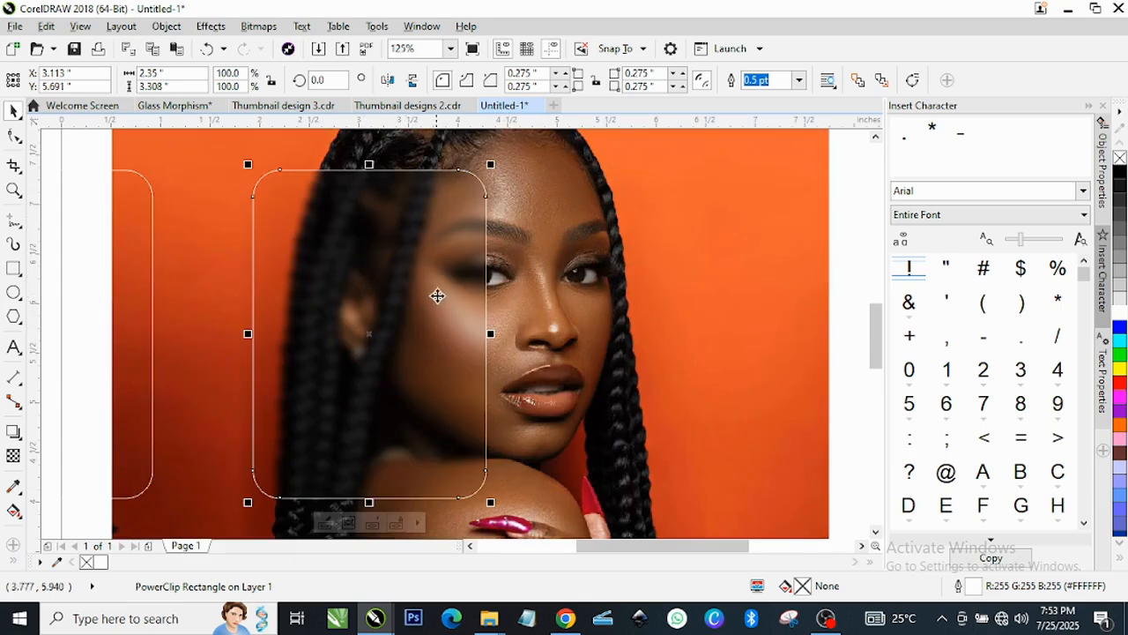
scroll(489, 243, "up", 2)
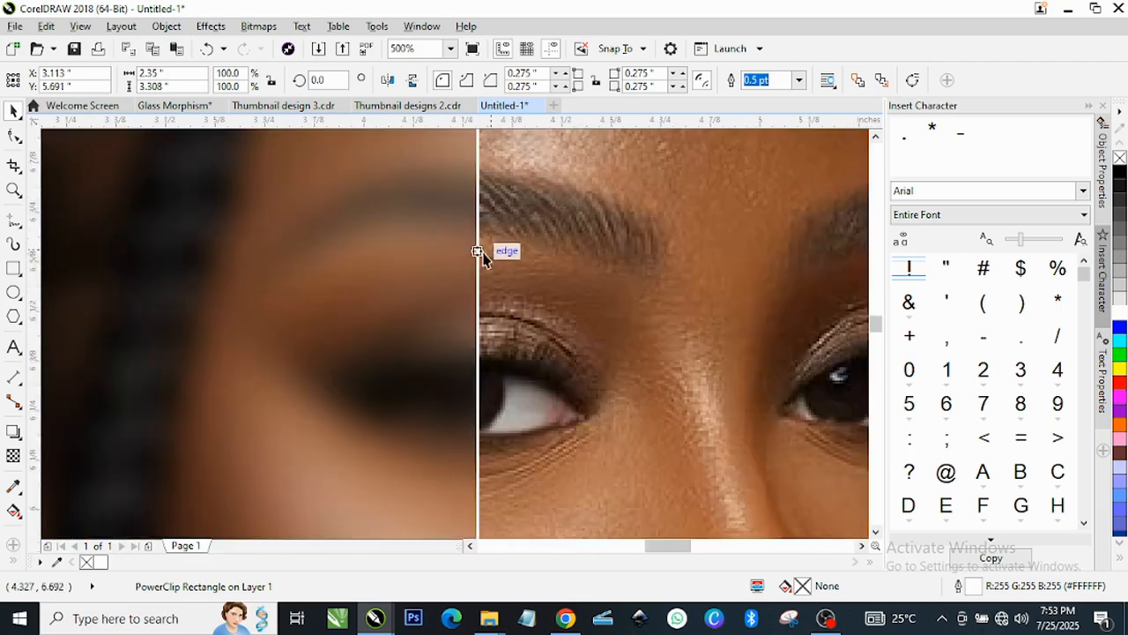
scroll(485, 252, "down", 1)
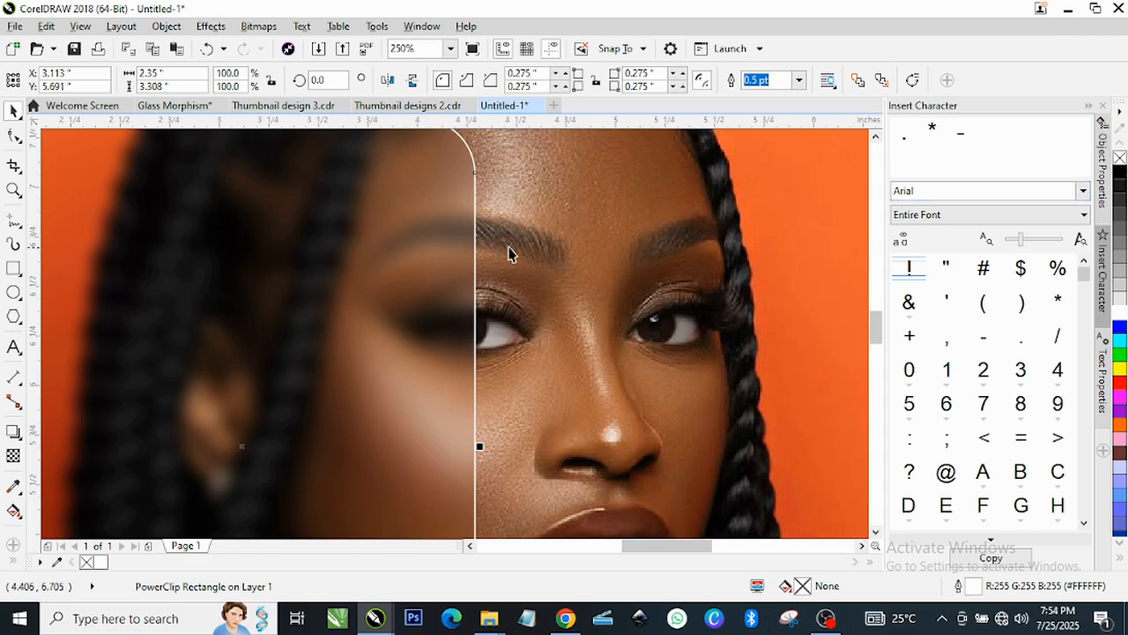
- Remove the white outline from the blurred PowerClip rectangle over the face
right_click(1119, 157)
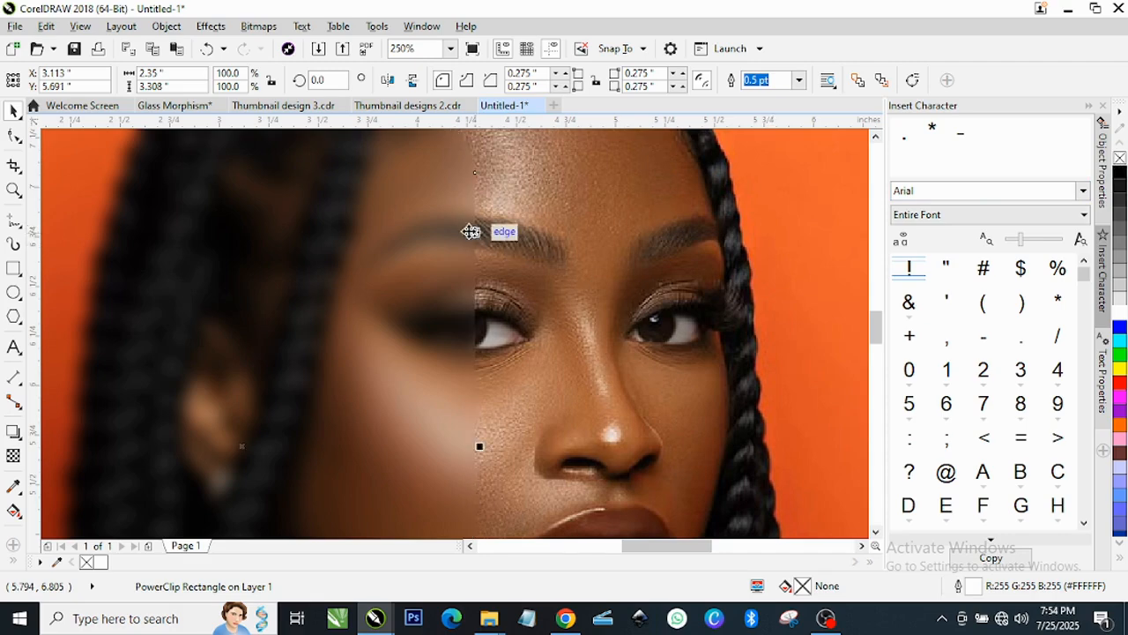
scroll(470, 220, "down", 3)
scroll(385, 285, "up", 3)
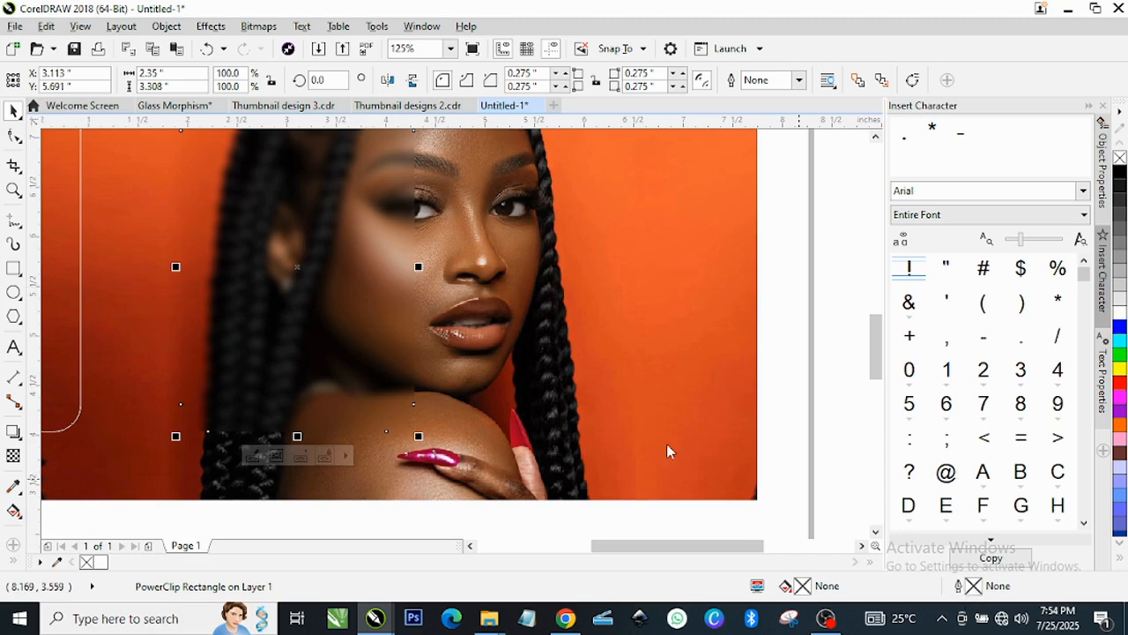
key("F12")
left_click(458, 198)
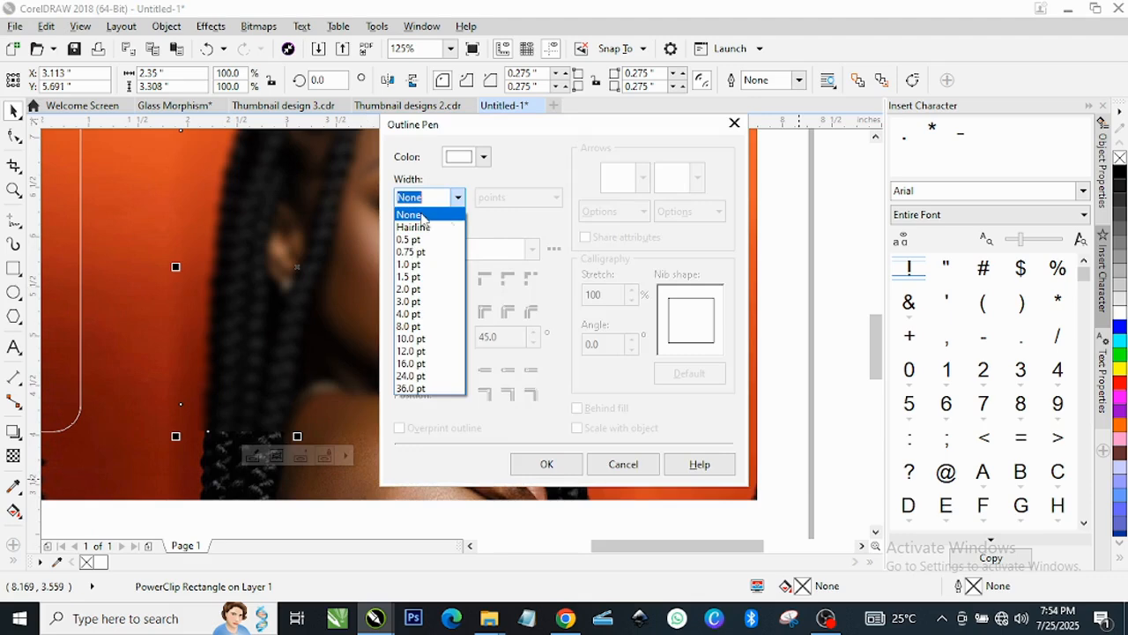
left_click(623, 467)
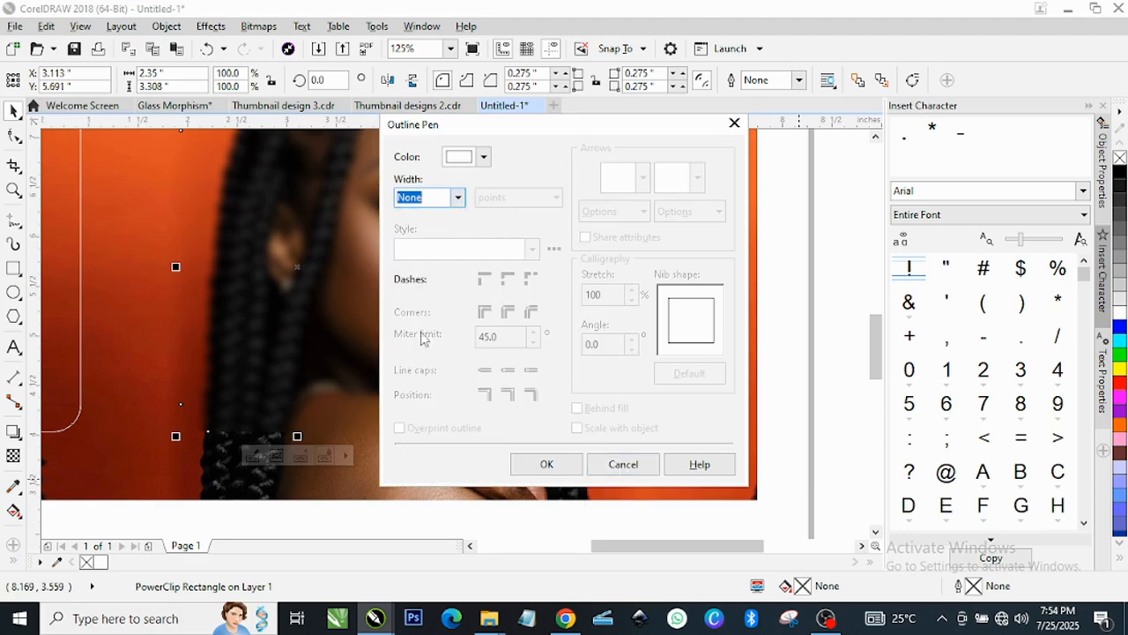
left_click(605, 465)
scroll(403, 308, "down", 2)
scroll(405, 308, "up", 1)
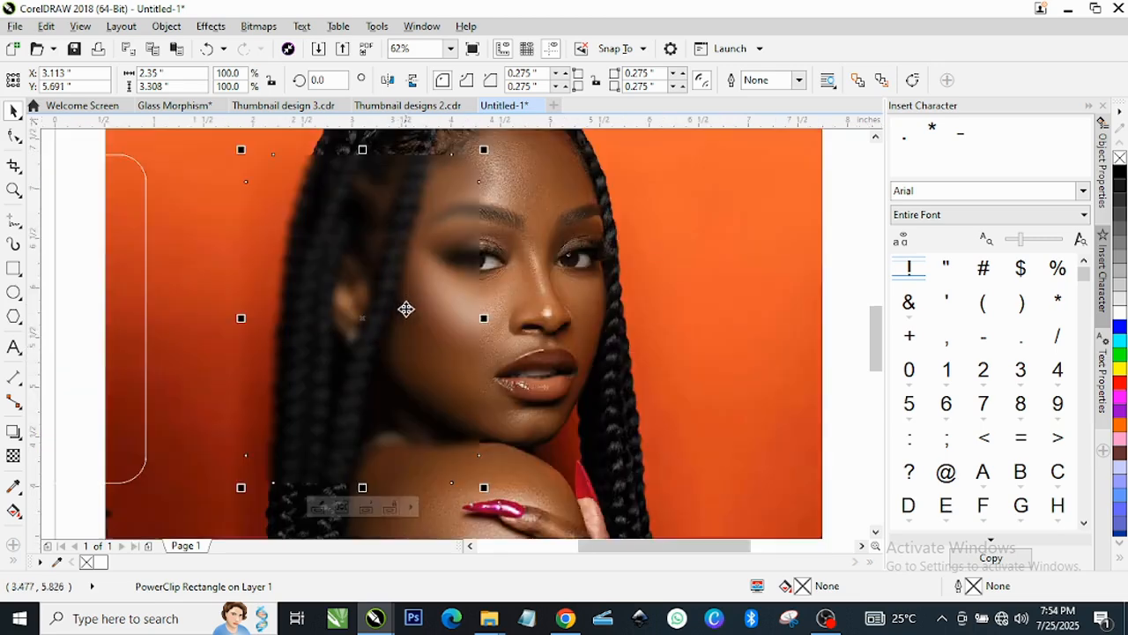
- Compare the white-outlined rectangle at the photo's left edge with the outline-free blurred rectangle over the face
scroll(466, 375, "down", 2)
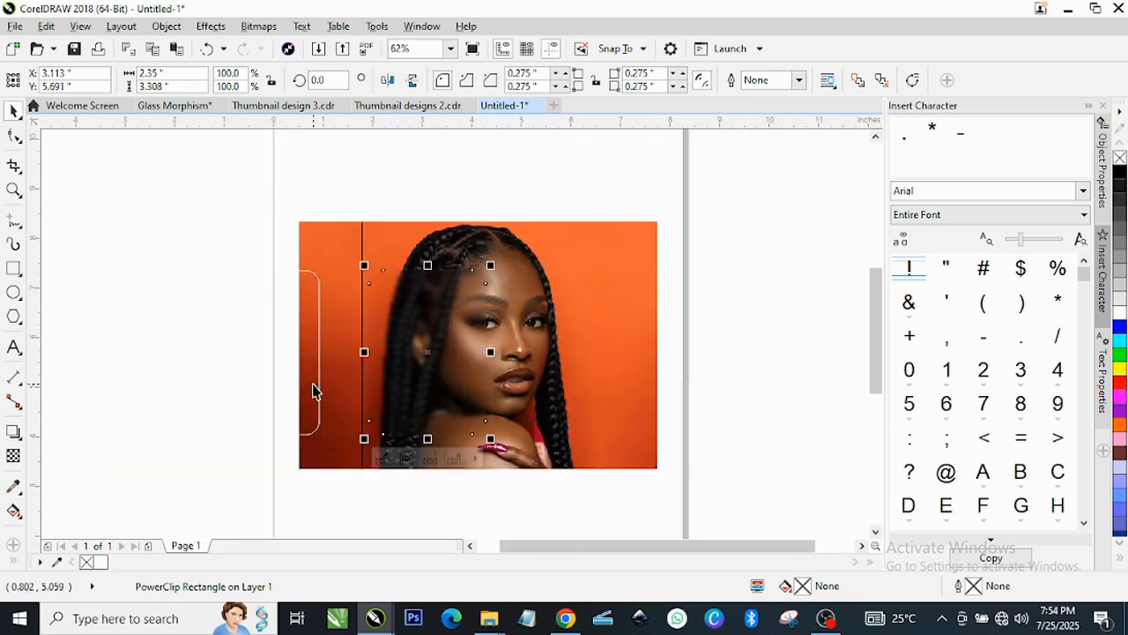
scroll(444, 345, "up", 2)
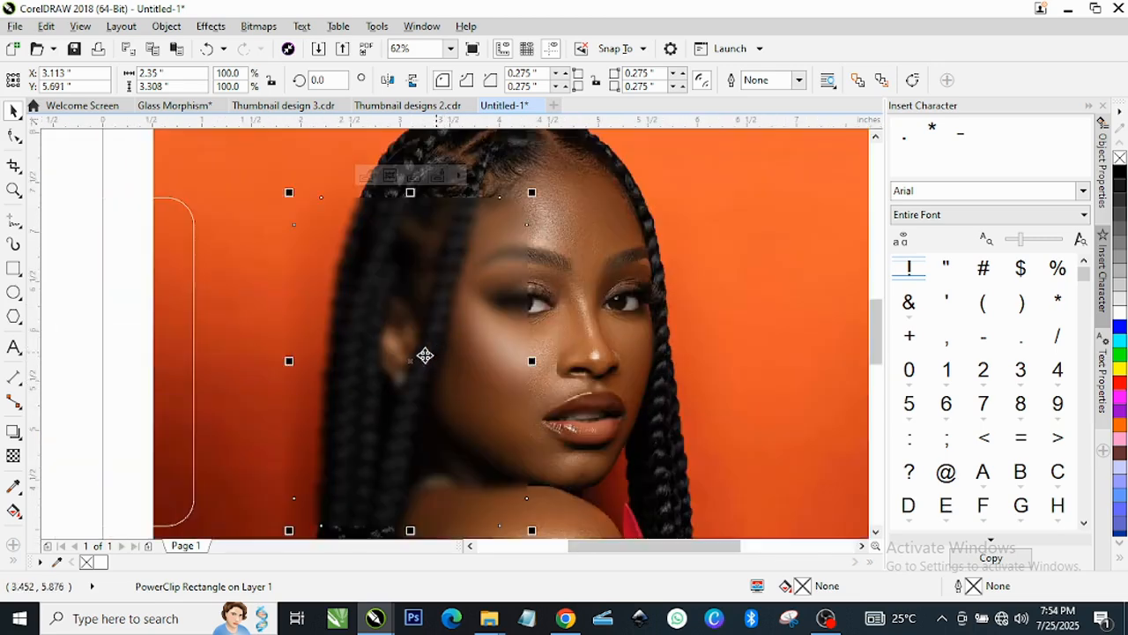
left_click(192, 361)
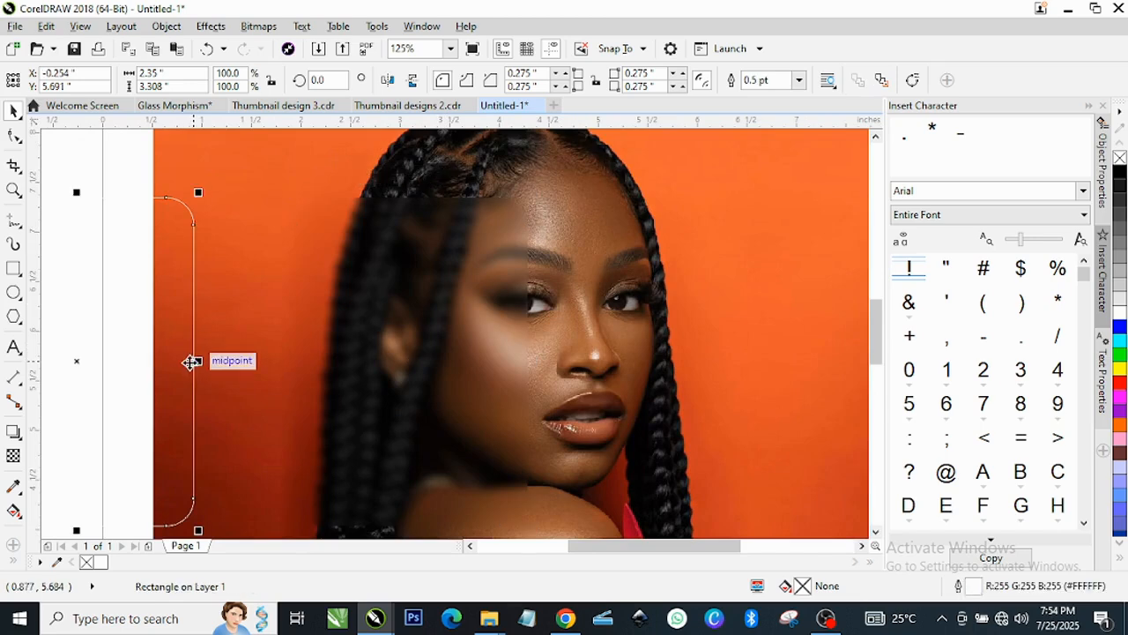
left_click(467, 356)
scroll(482, 382, "up", 2)
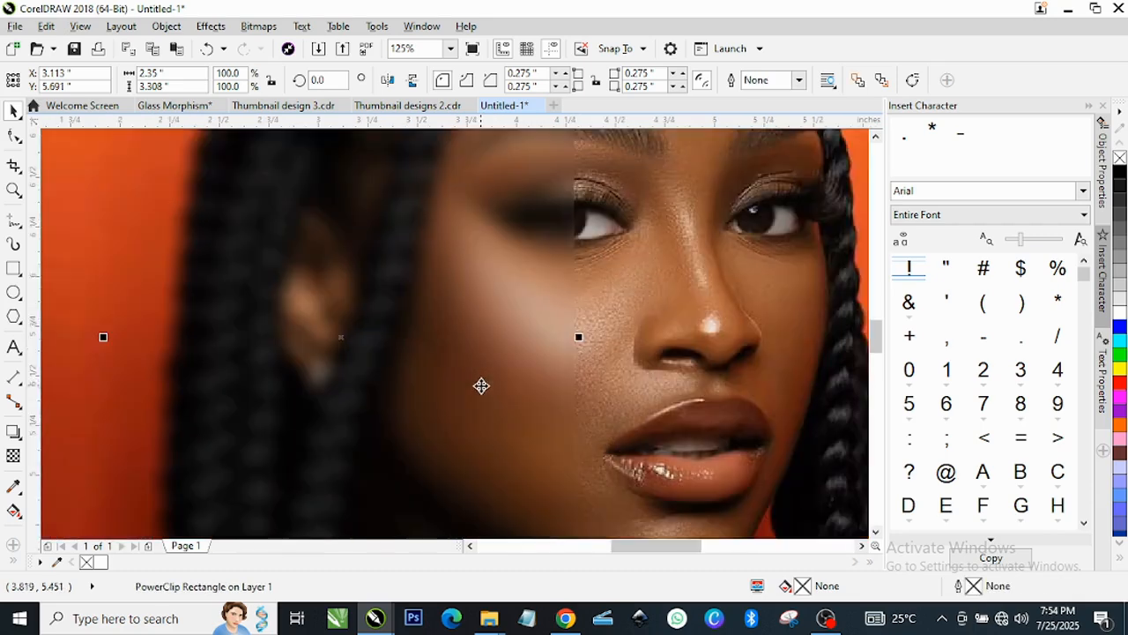
scroll(483, 377, "down", 1)
right_click(159, 357)
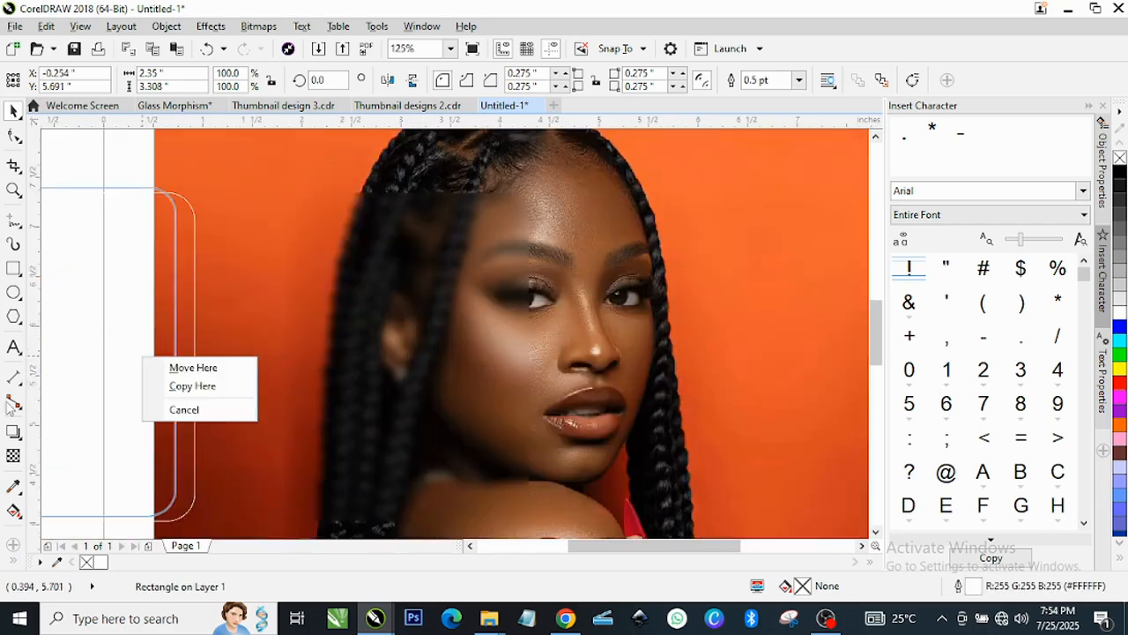
left_click(11, 440)
right_click(11, 439)
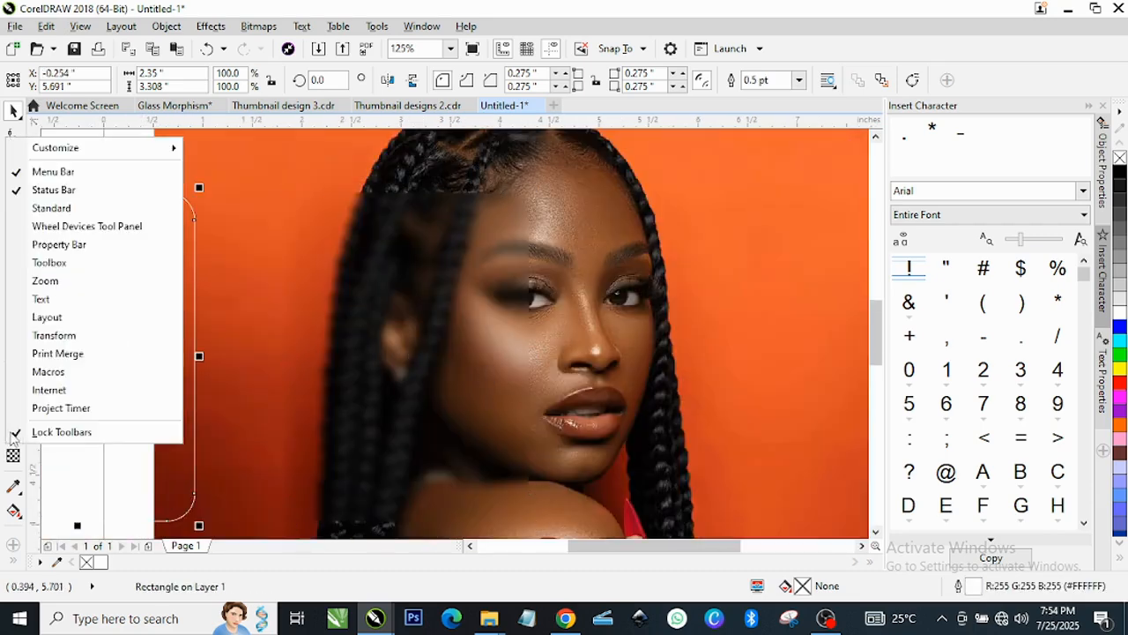
left_click(441, 385)
left_click(445, 385)
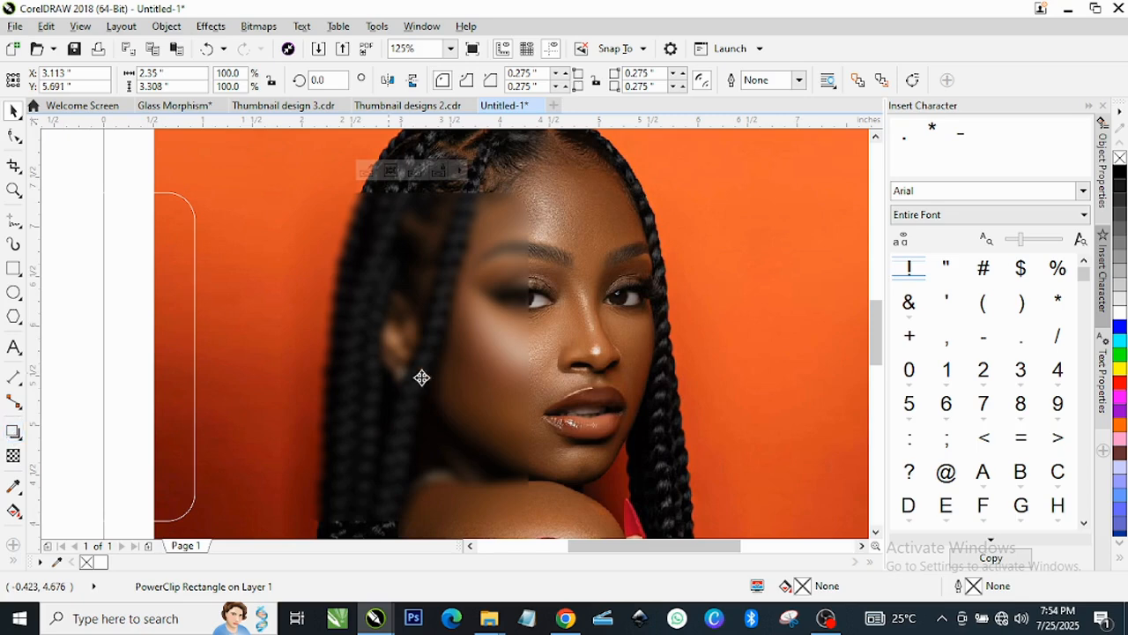
right_click(18, 435)
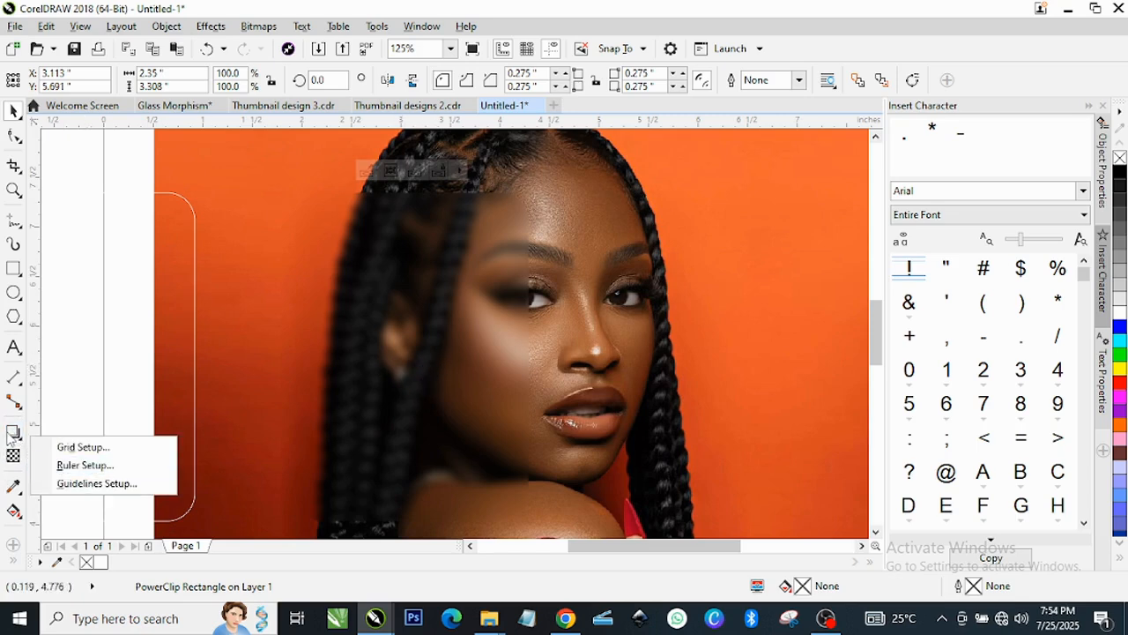
left_click_drag(399, 441, 171, 433)
left_click(261, 438)
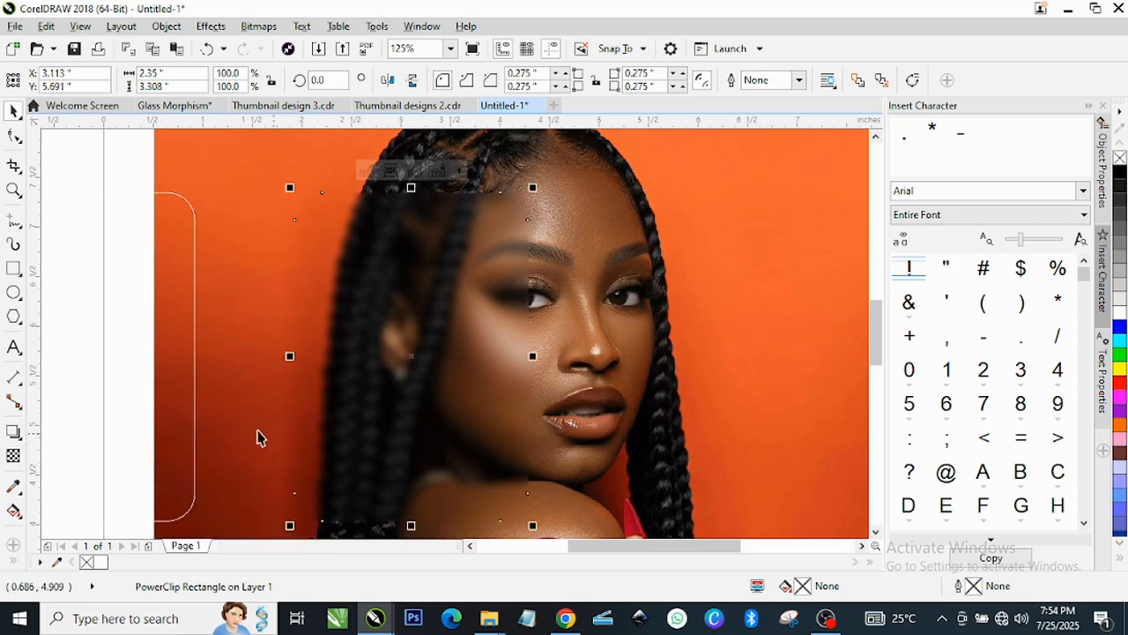
- Clear the white outline around the blurred PowerClip rectangle over the face
left_click_drag(255, 435, 531, 411)
key("Escape")
left_click_drag(380, 452, 436, 438)
scroll(436, 438, "down", 1)
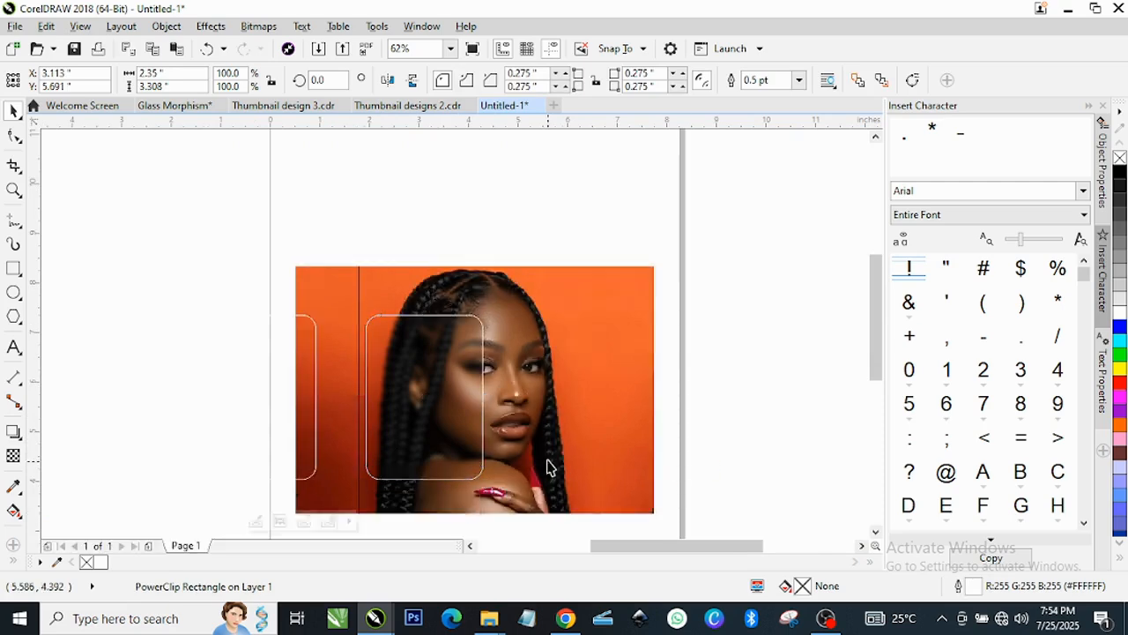
scroll(549, 468, "up", 1)
right_click(1120, 157)
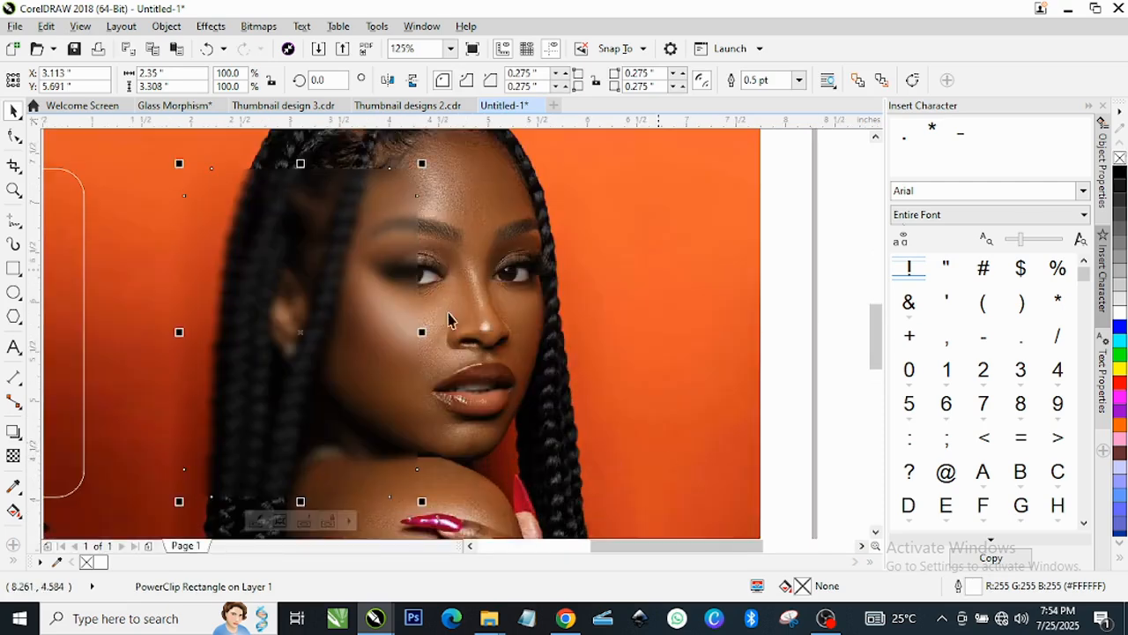
- Apply a black drop shadow to the blurred PowerClip rectangle, cast horizontally from its left edge to its right edge
left_click(13, 432)
left_click_drag(201, 353, 420, 343)
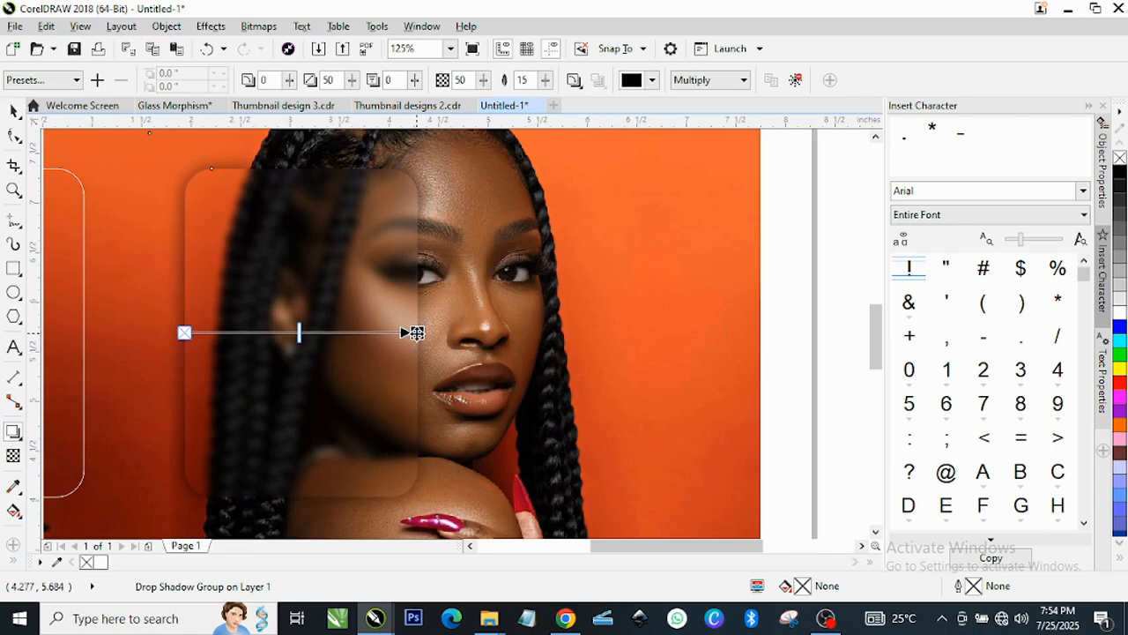
scroll(279, 353, "up", 2)
scroll(378, 352, "down", 1)
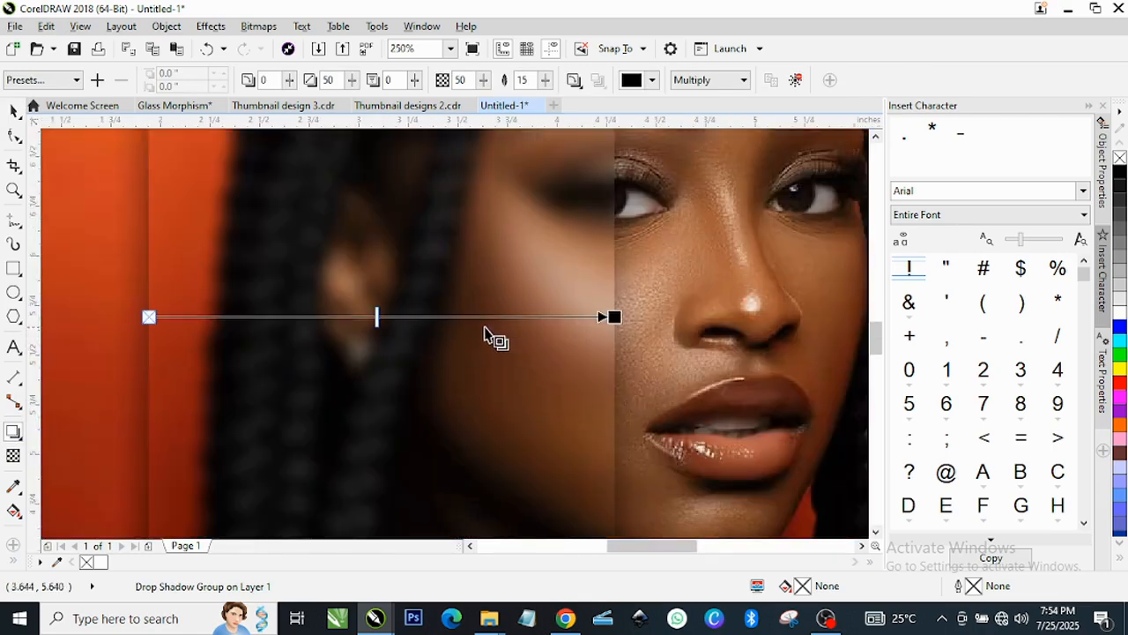
scroll(484, 333, "down", 1)
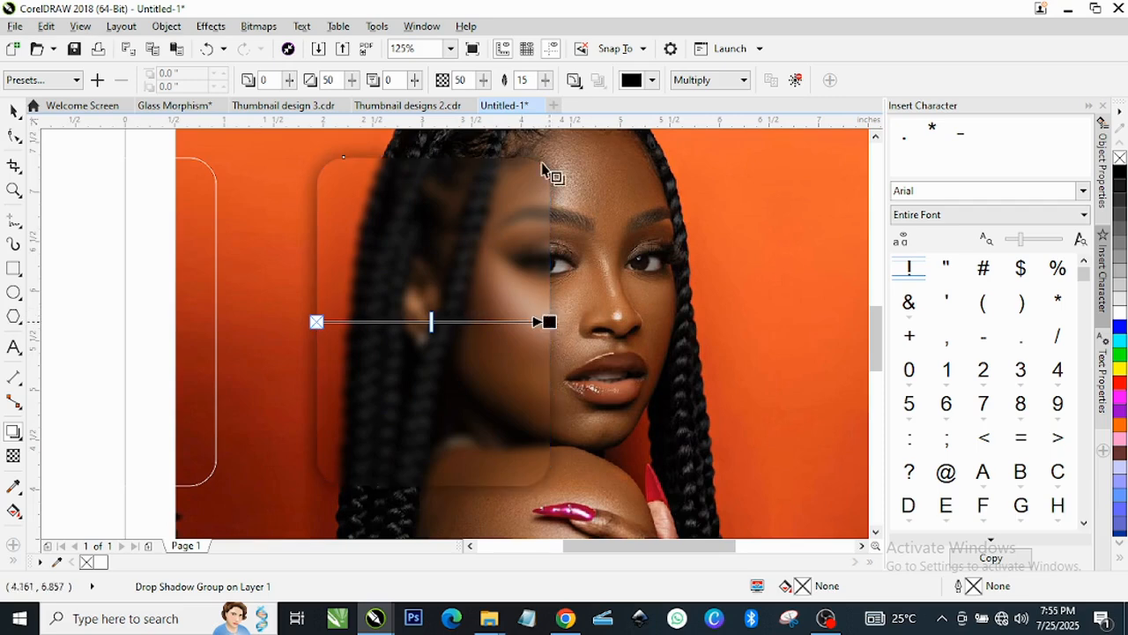
- Set the drop shadow's feathering to 20 and return to the Pick tool
scroll(516, 300, "up", 1)
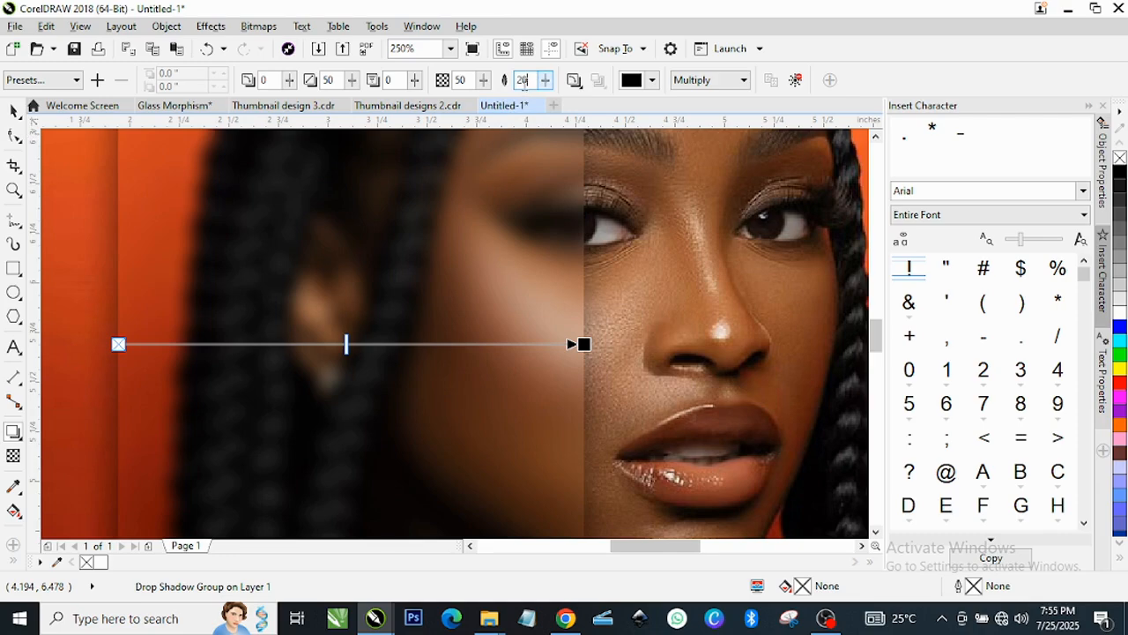
left_click(584, 344)
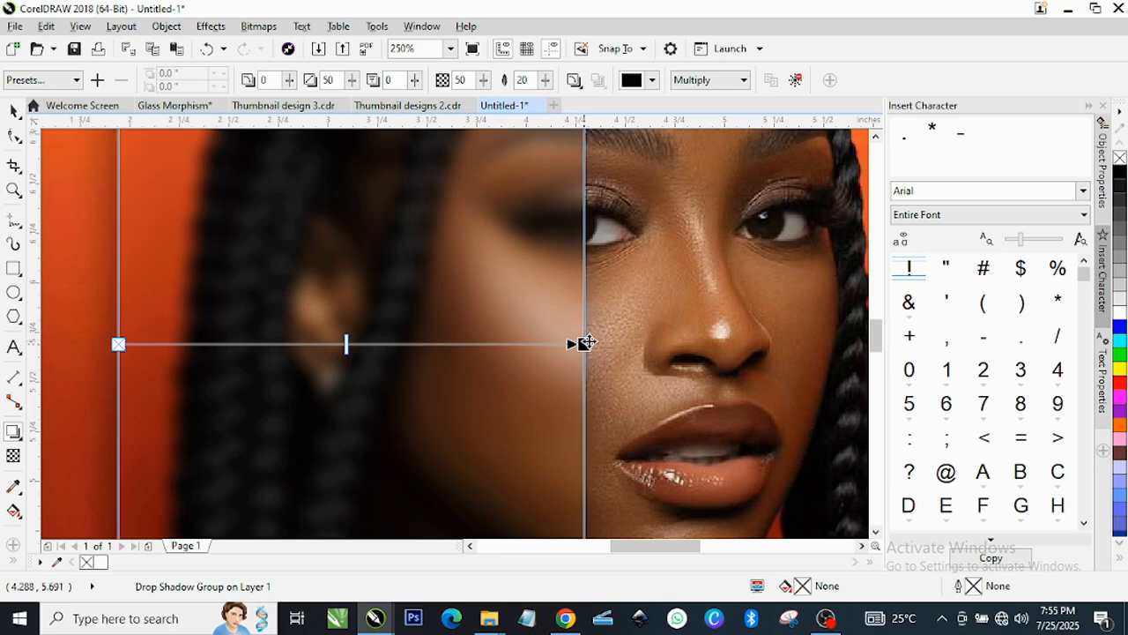
scroll(520, 311, "down", 2)
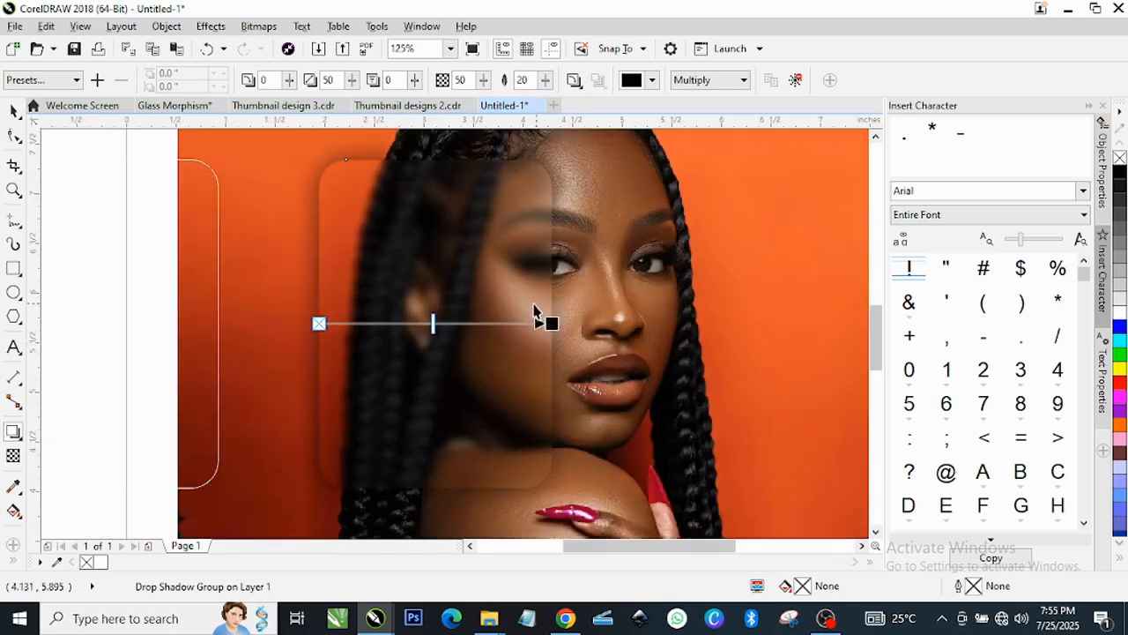
key("space")
- Examine the drop shadow around the blurred rectangle against the portrait, both close up and as a whole
scroll(486, 250, "down", 4)
scroll(529, 273, "up", 5)
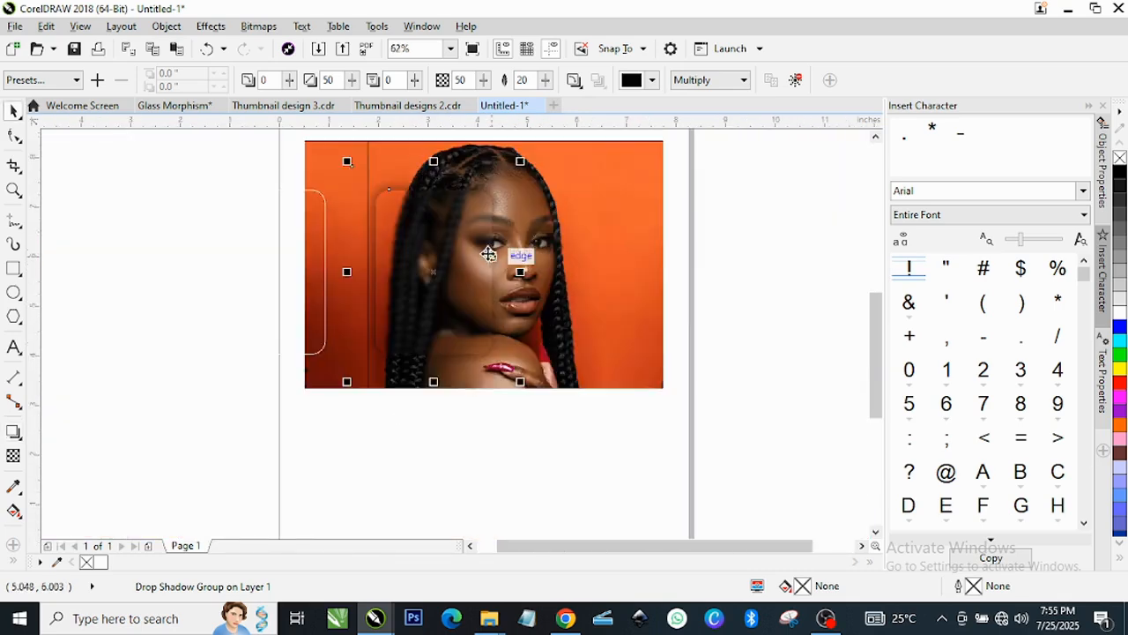
scroll(459, 282, "down", 5)
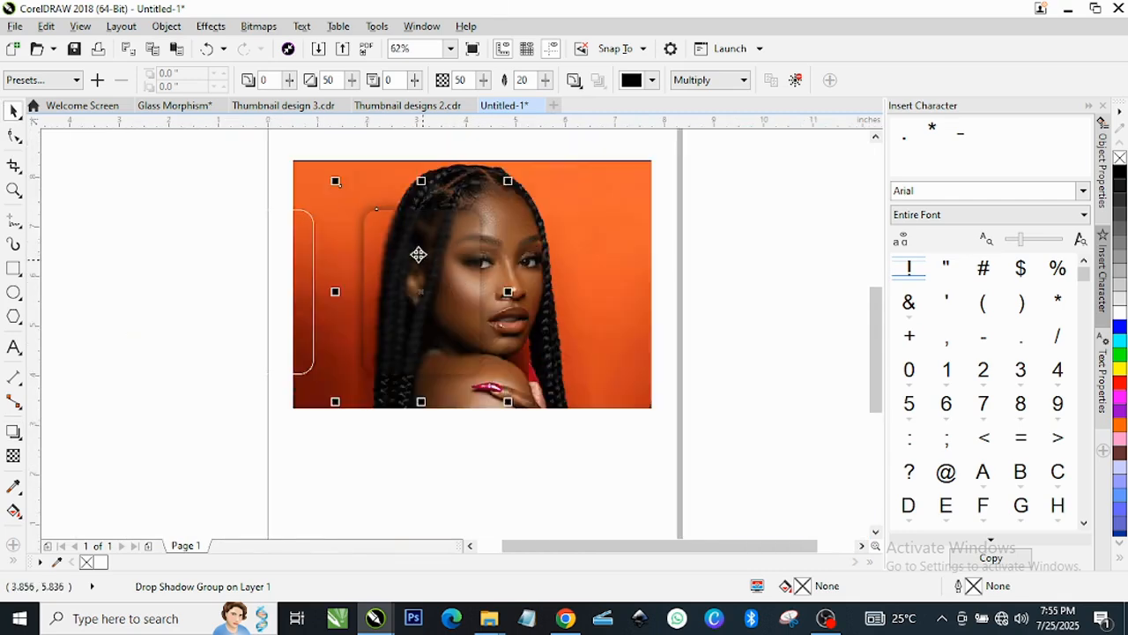
scroll(418, 252, "up", 5)
scroll(442, 296, "down", 2)
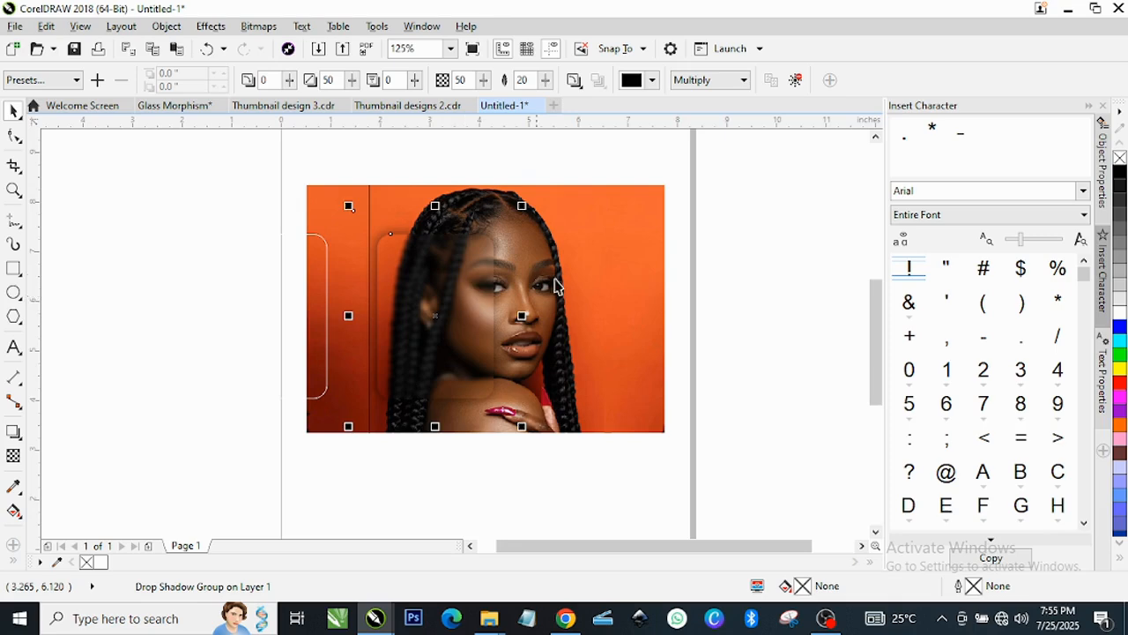
left_click(765, 253)
left_click(415, 308)
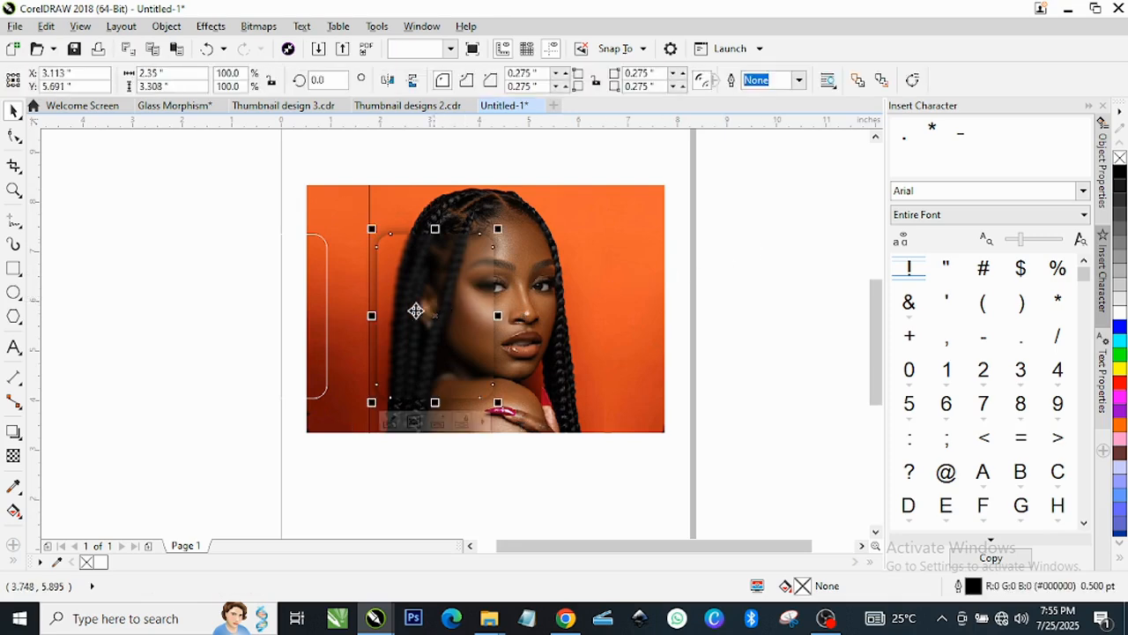
left_click(306, 319)
scroll(338, 320, "up", 2)
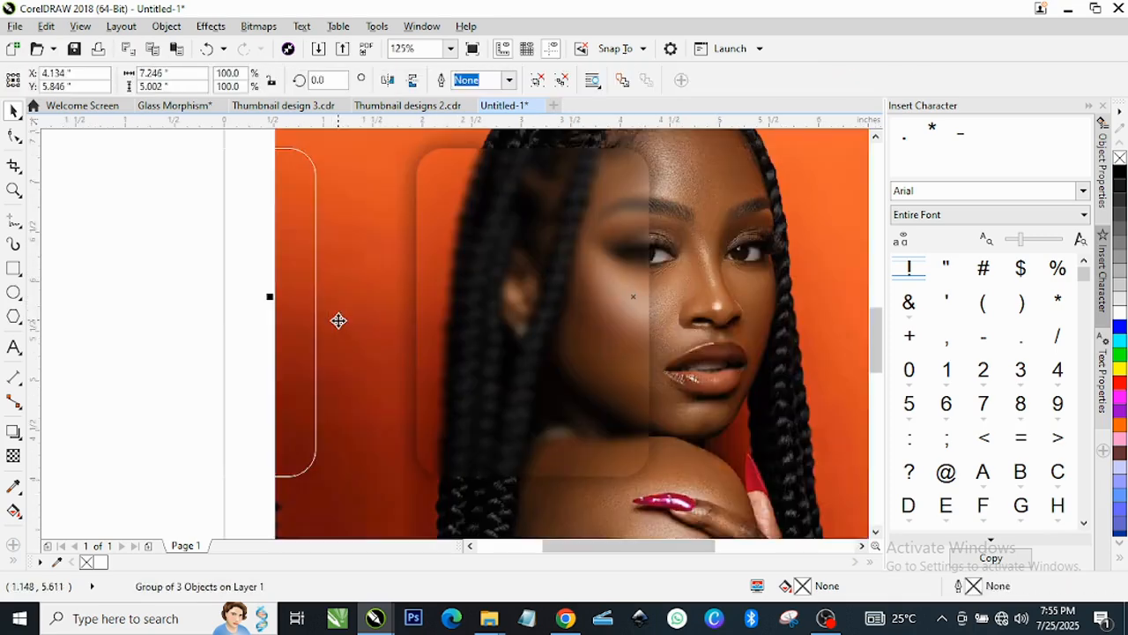
scroll(304, 335, "down", 2)
- Align the separate white-outlined rounded rectangle with the center of the blurred PowerClip rectangle, so it frames the glass panel, and deselect both
left_click(295, 334)
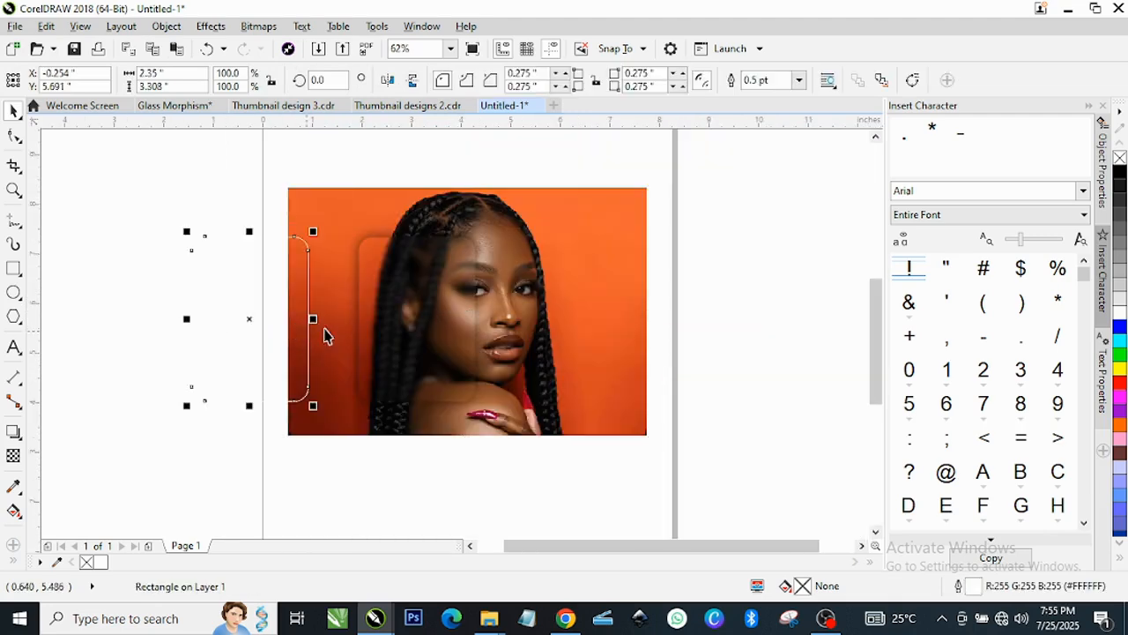
left_click(444, 312, "shift")
scroll(433, 314, "up", 2)
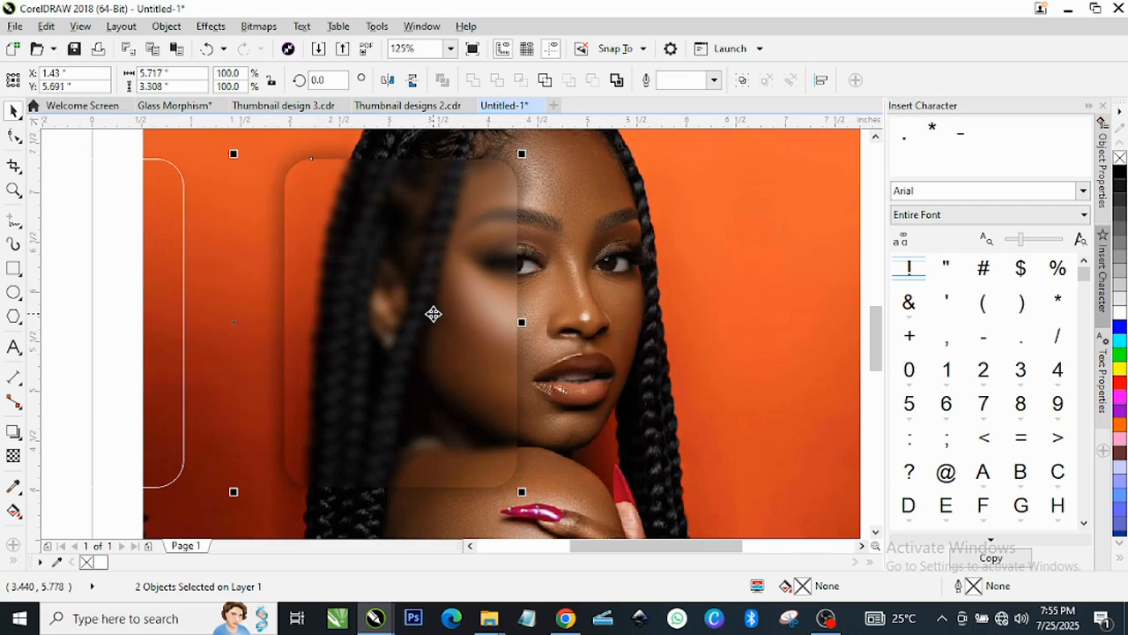
scroll(272, 320, "down", 2)
scroll(239, 327, "up", 2)
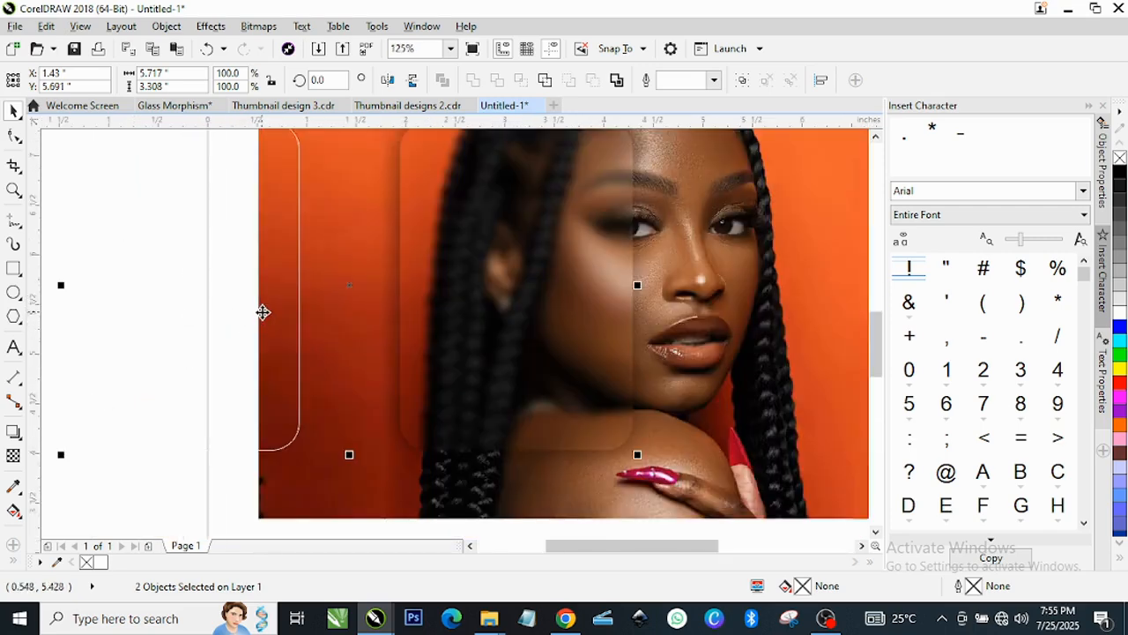
scroll(631, 300, "down", 2)
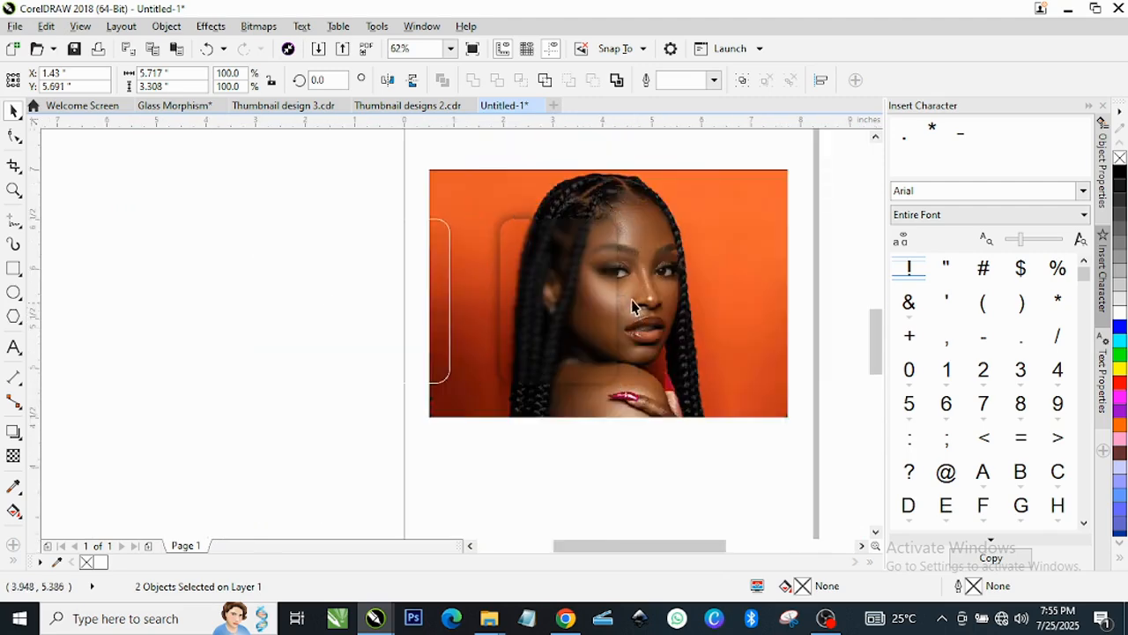
scroll(594, 298, "up", 2)
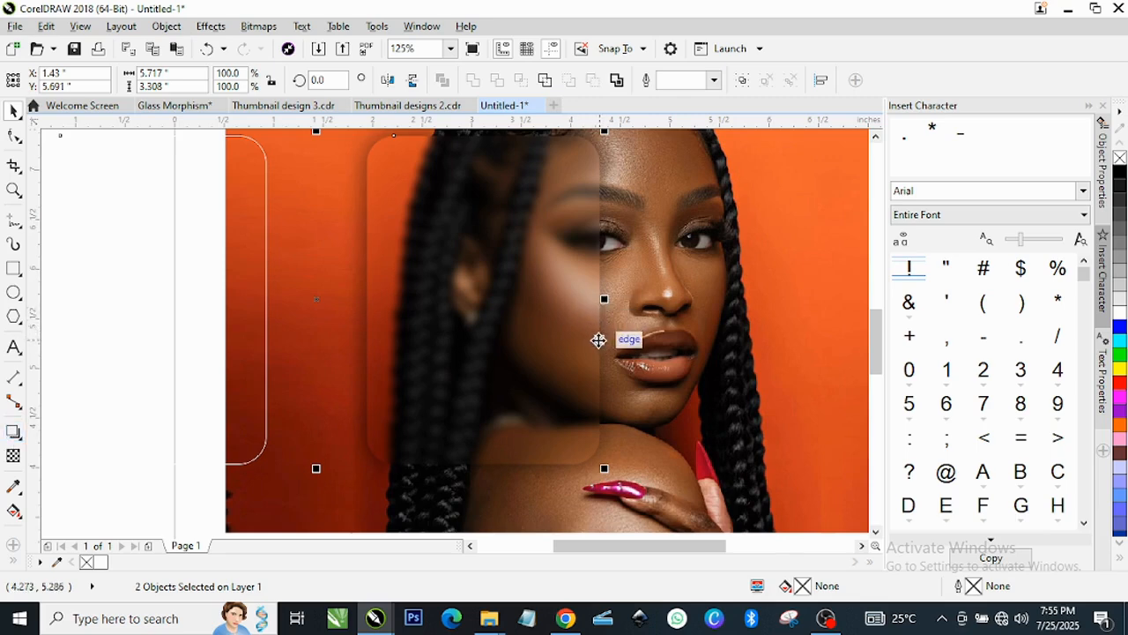
key("c")
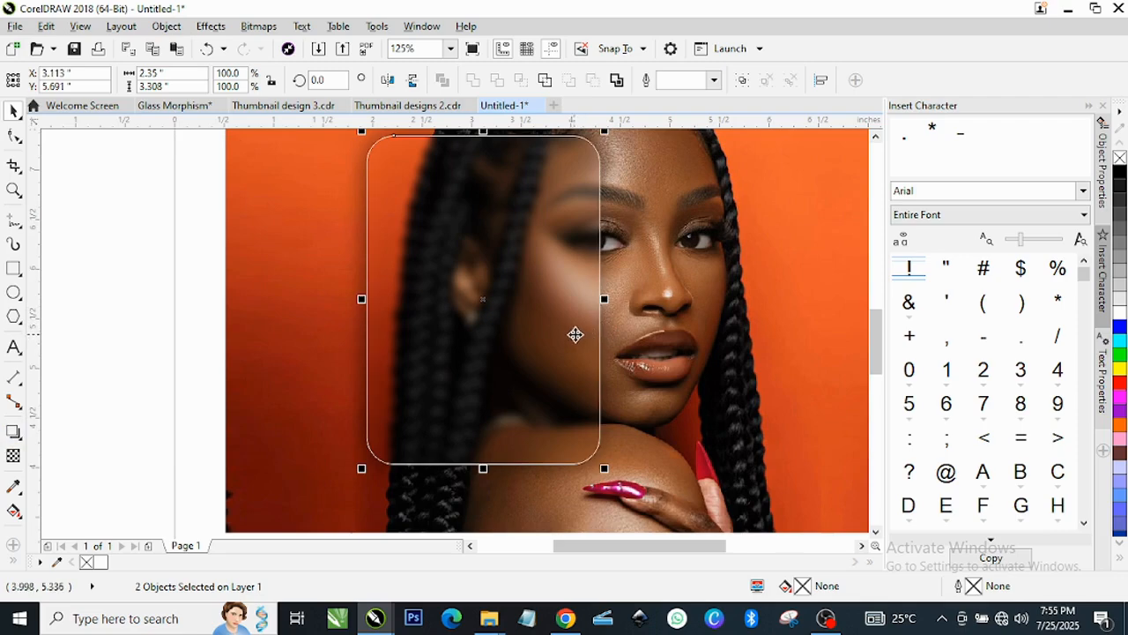
key("ctrl+g")
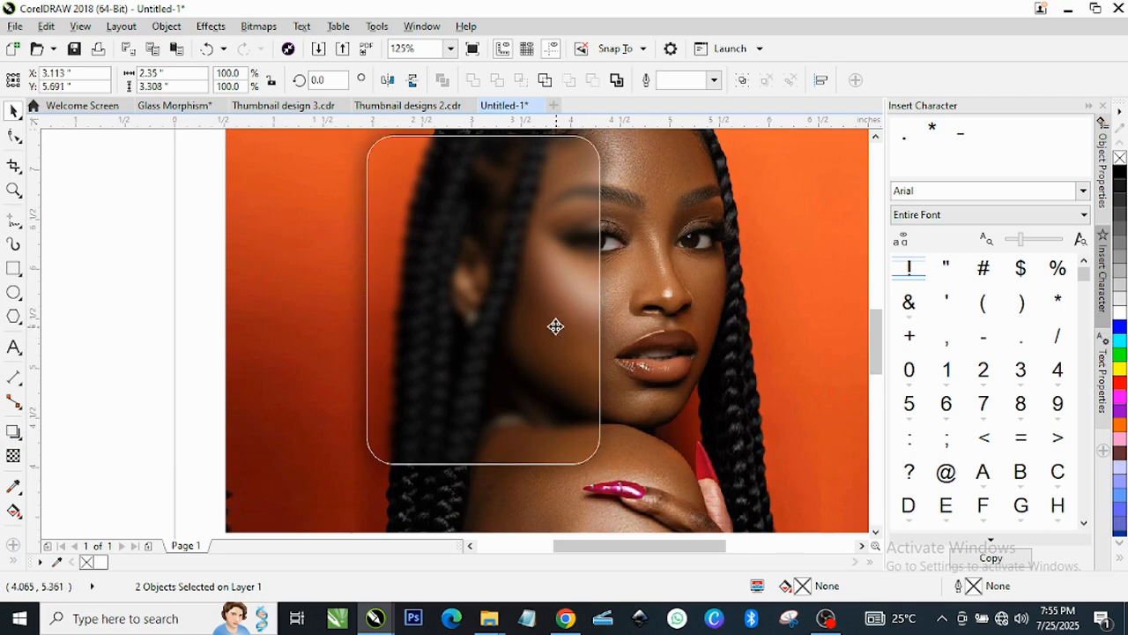
scroll(468, 353, "down", 3)
scroll(494, 265, "up", 3)
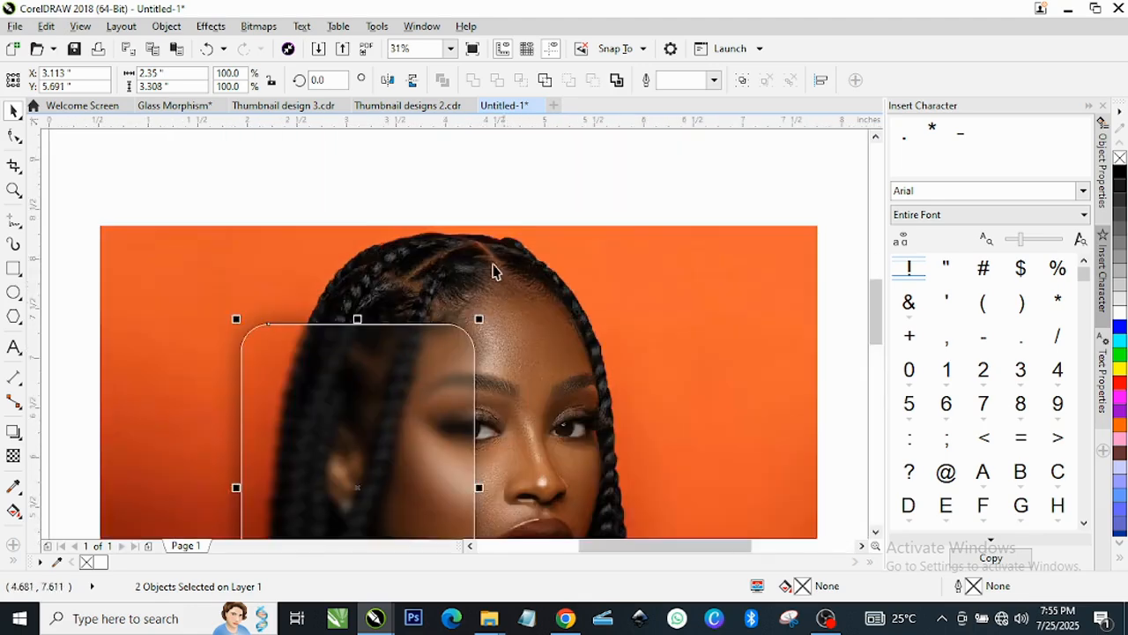
key("Escape")
- Set the outline width of the white rounded rectangle framing the blurred panel to 1.5 pt
scroll(419, 342, "down", 2)
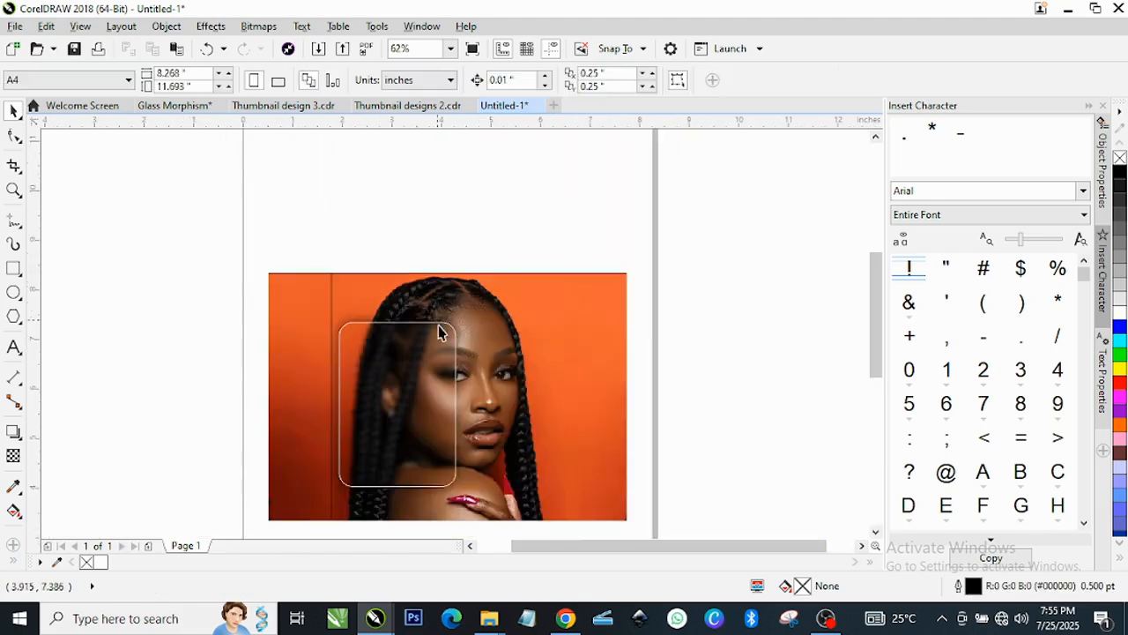
scroll(438, 325, "up", 4)
left_click(435, 362)
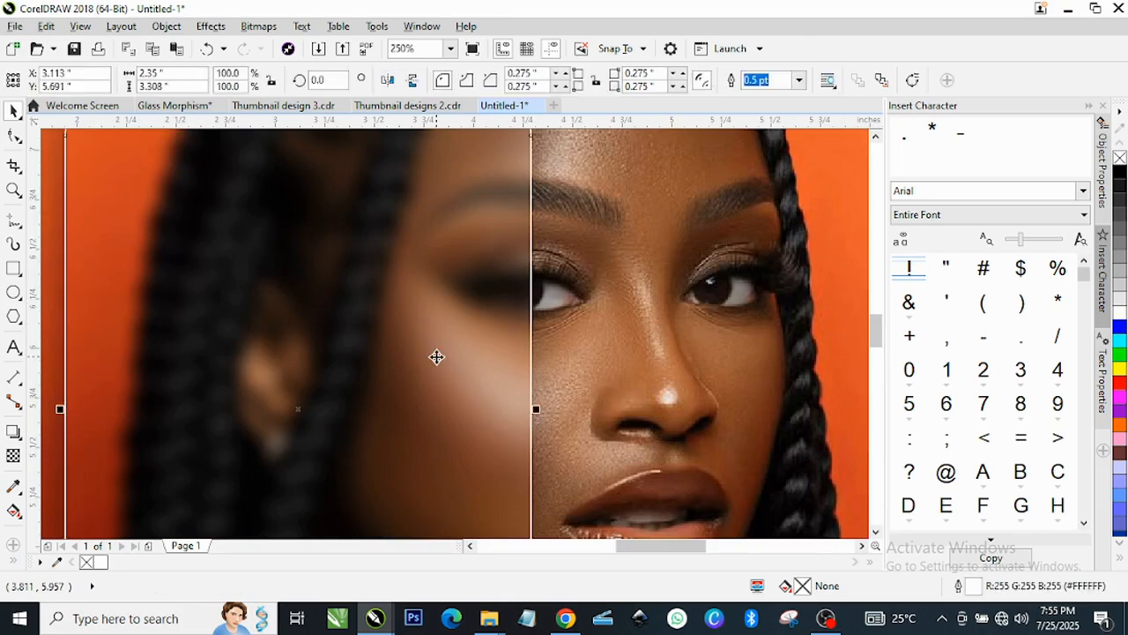
scroll(440, 354, "down", 1)
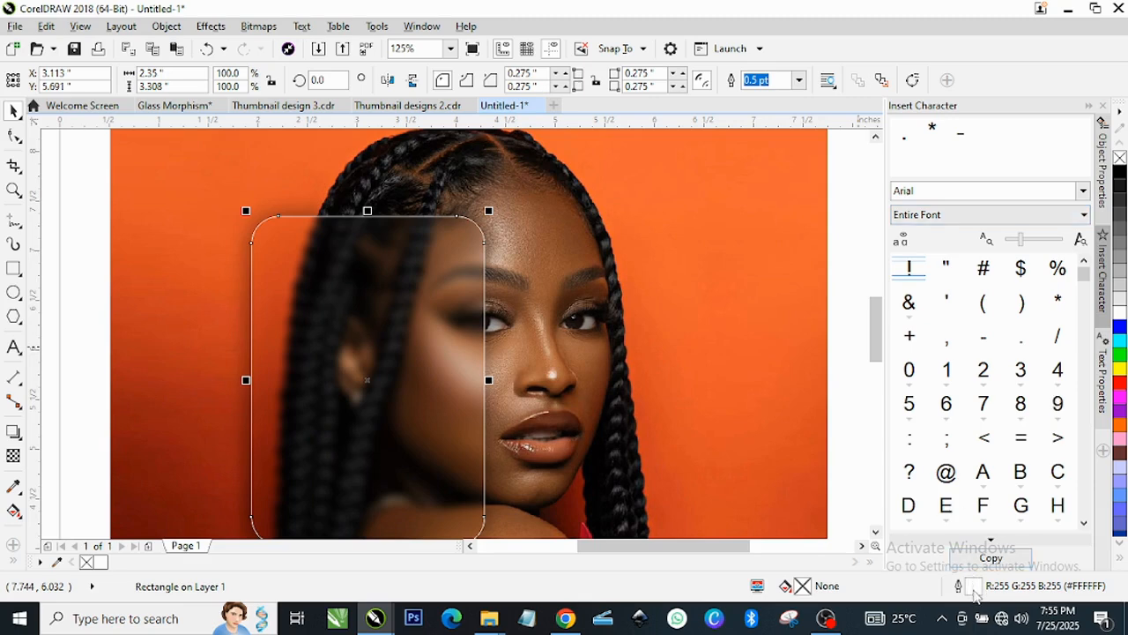
double_click(974, 589)
left_click(458, 197)
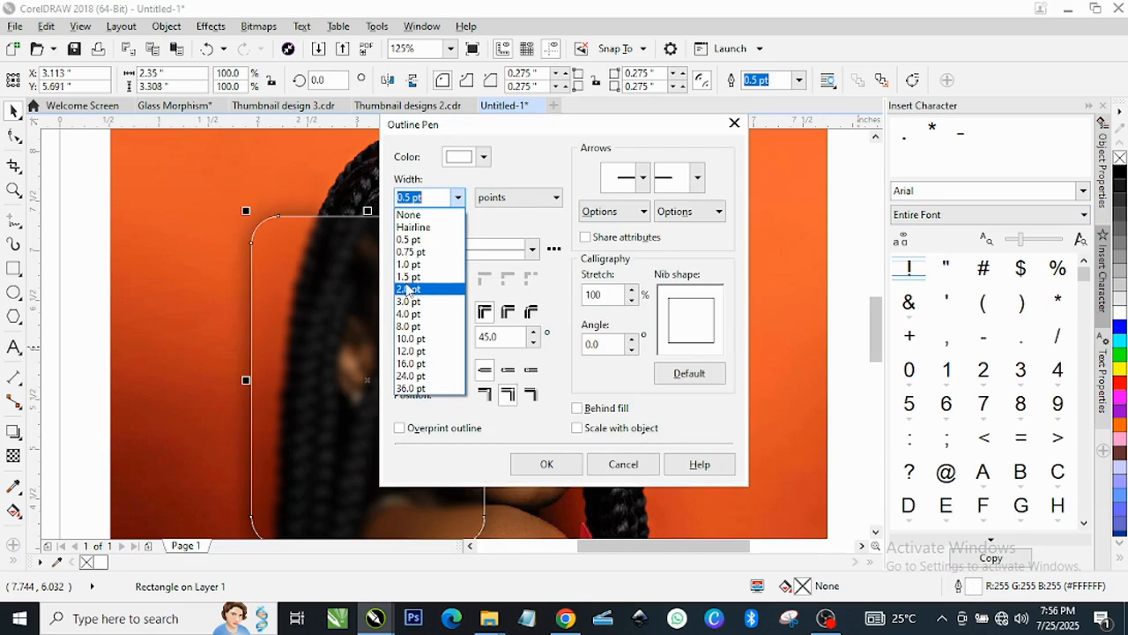
left_click(408, 276)
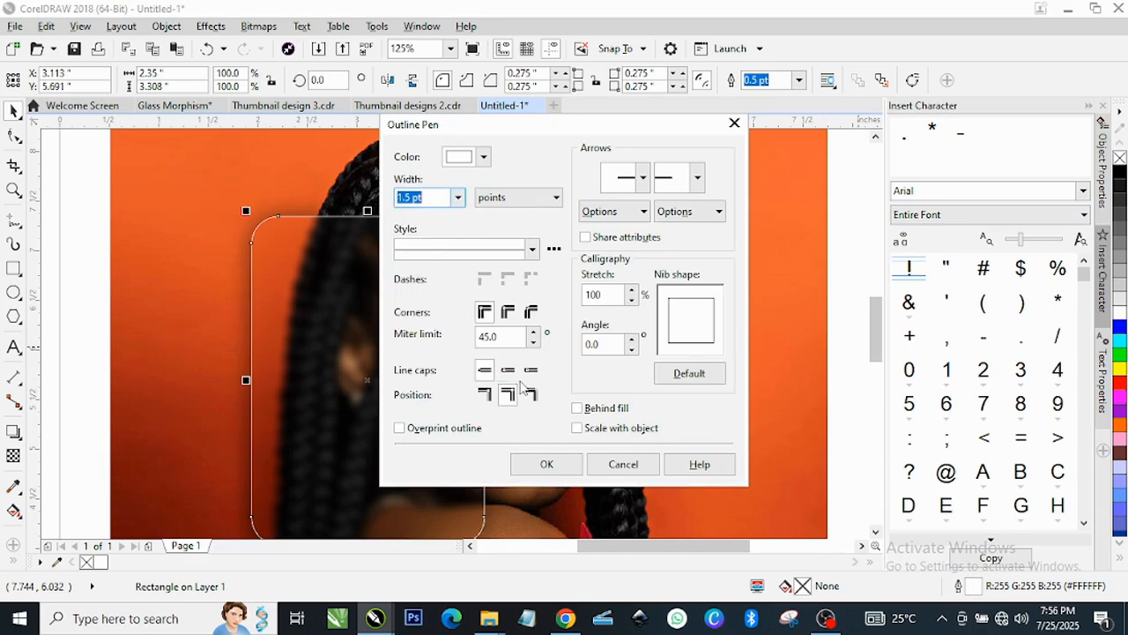
left_click(556, 472)
- Examine the white frame around the blurred panel, both as a whole and close up along its lower edge
scroll(401, 266, "down", 2)
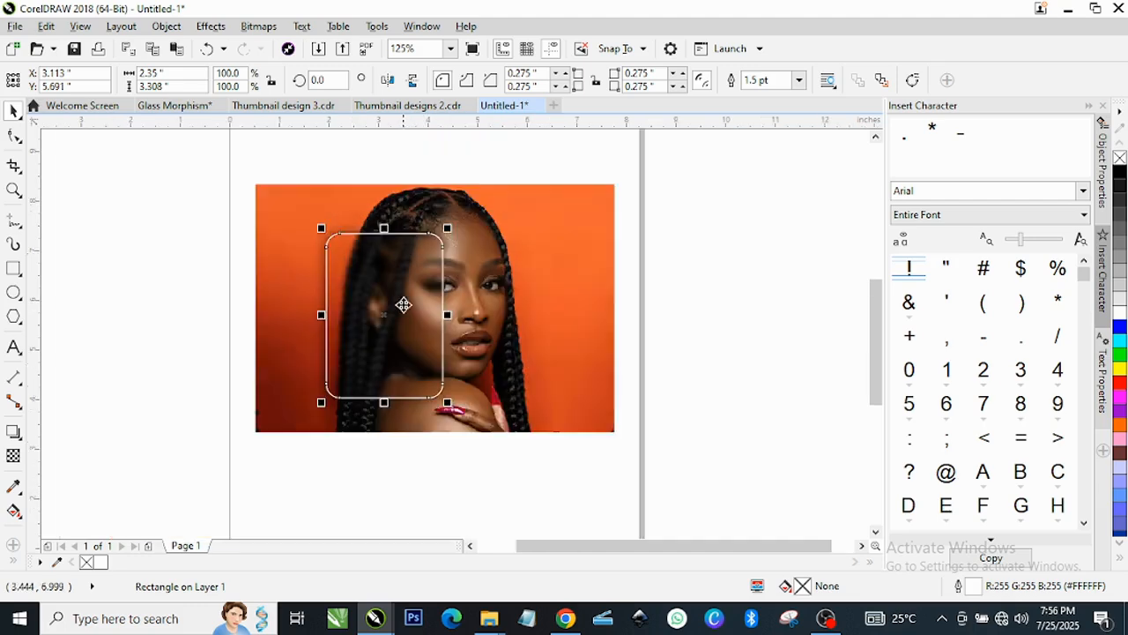
scroll(398, 303, "up", 2)
scroll(402, 238, "down", 2)
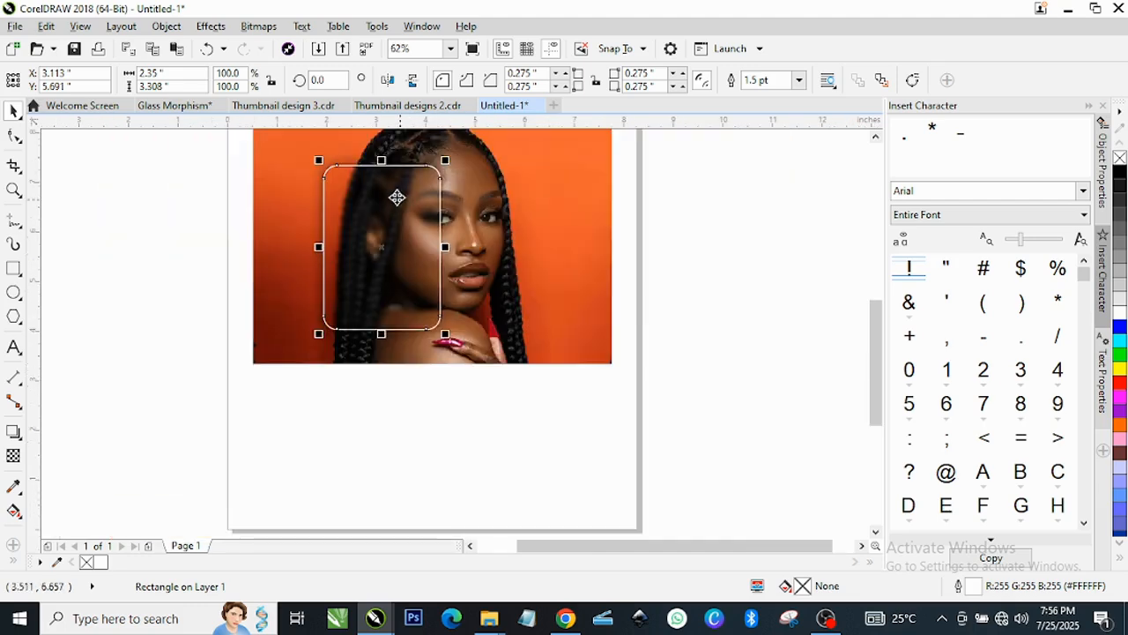
scroll(396, 194, "up", 2)
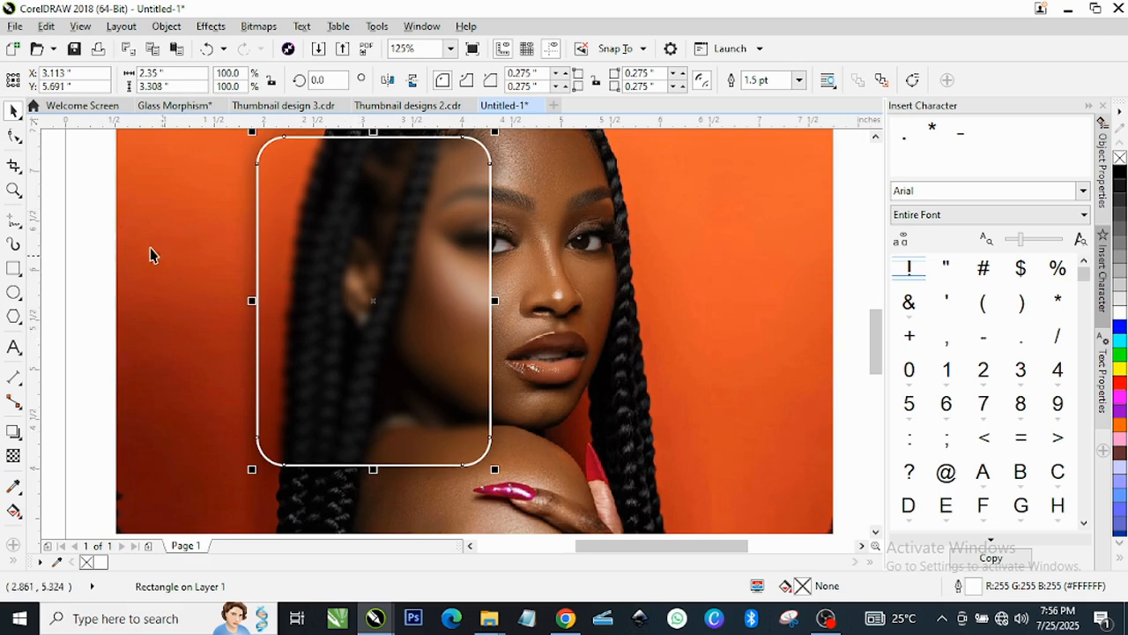
scroll(366, 476, "up", 4)
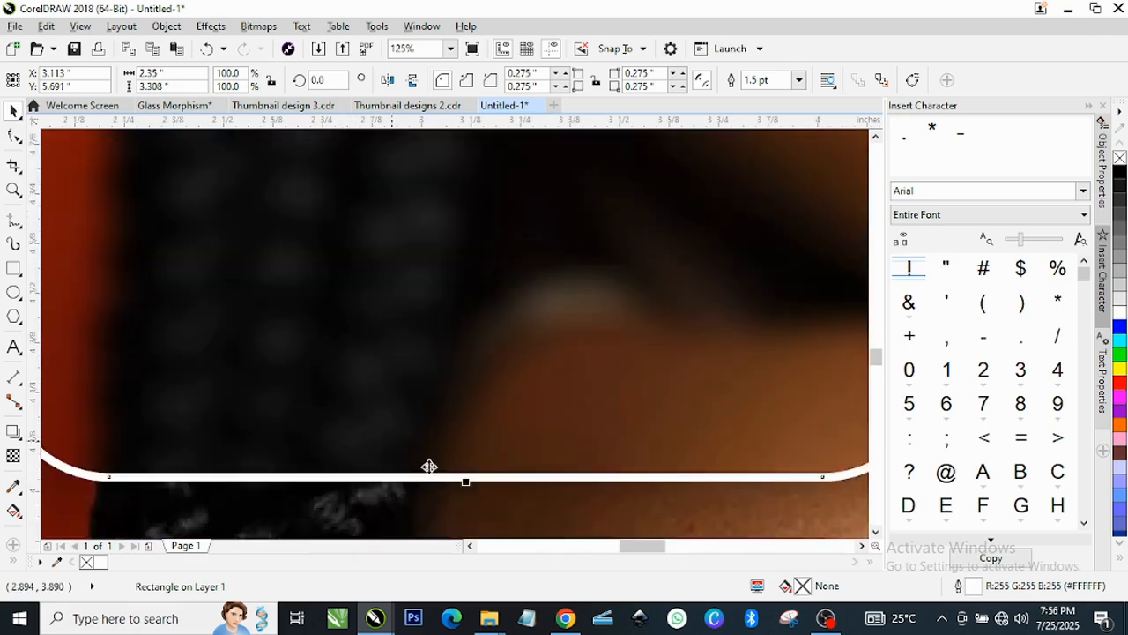
scroll(432, 476, "down", 4)
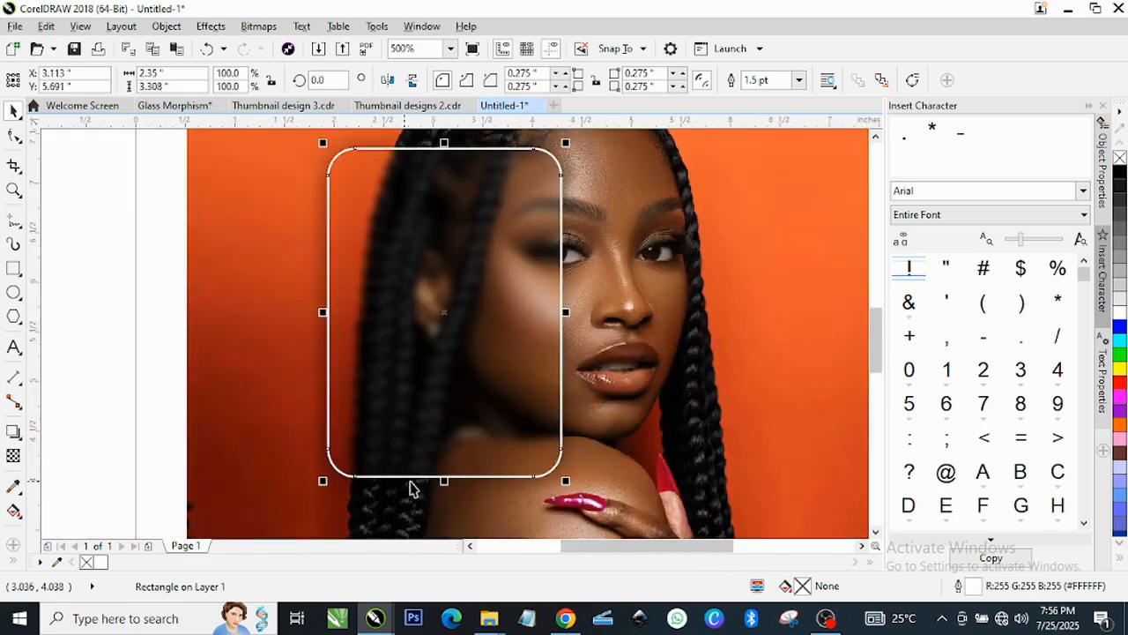
scroll(410, 486, "up", 2)
scroll(433, 487, "up", 2)
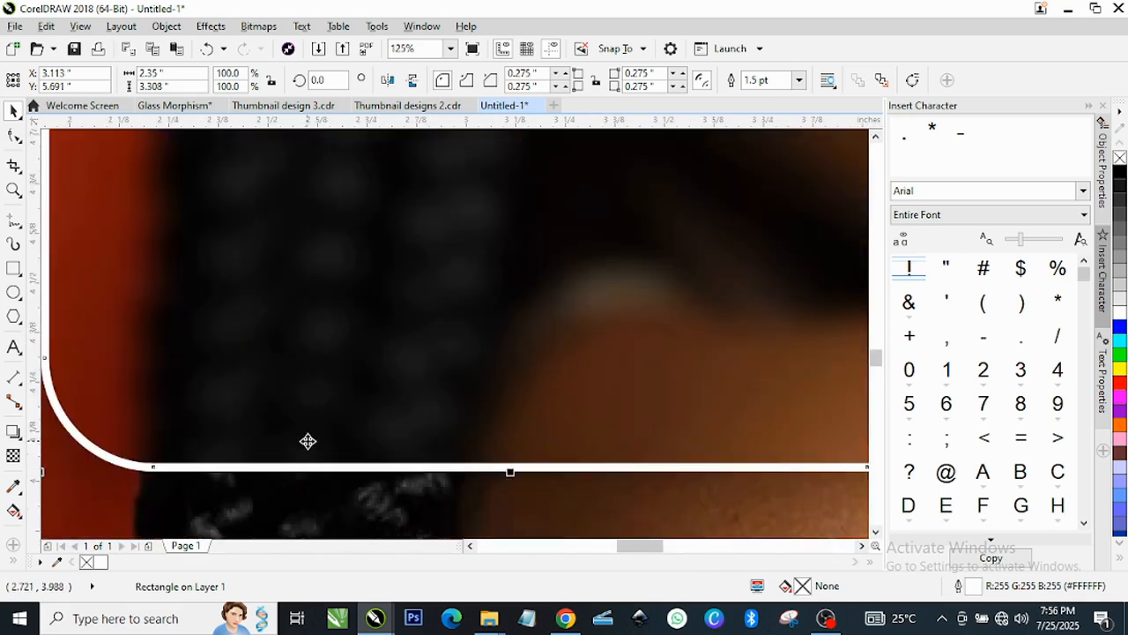
- Apply a vertical linear transparency to the white frame, fading from opaque at the upper part to fully transparent at the lower edge
left_click(13, 455)
left_click_drag(507, 212, 520, 449)
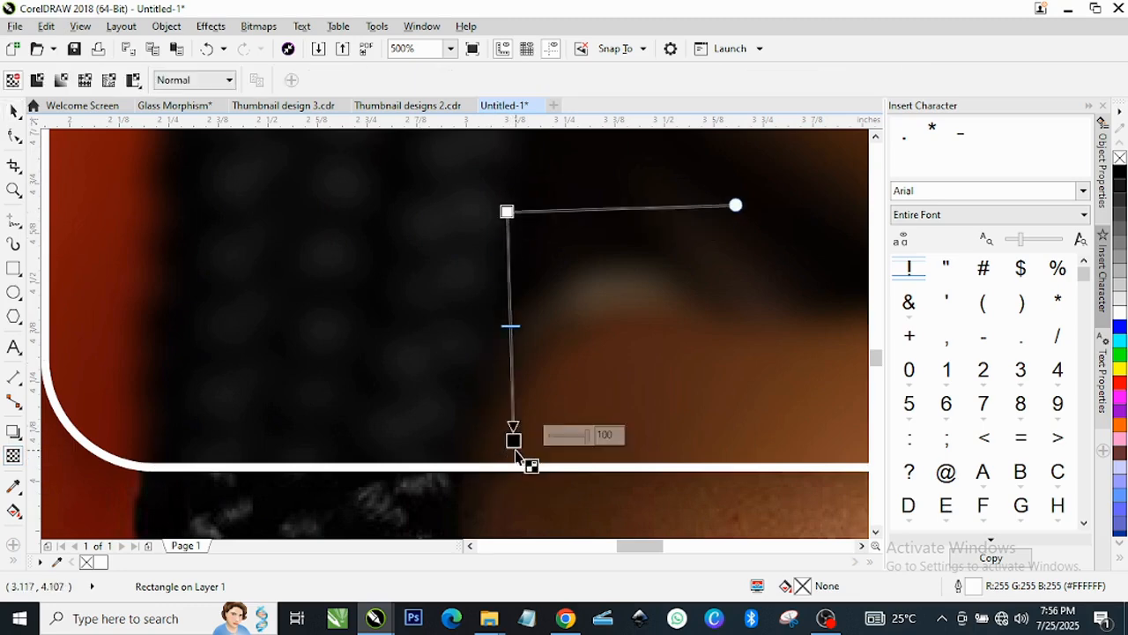
scroll(529, 441, "down", 4)
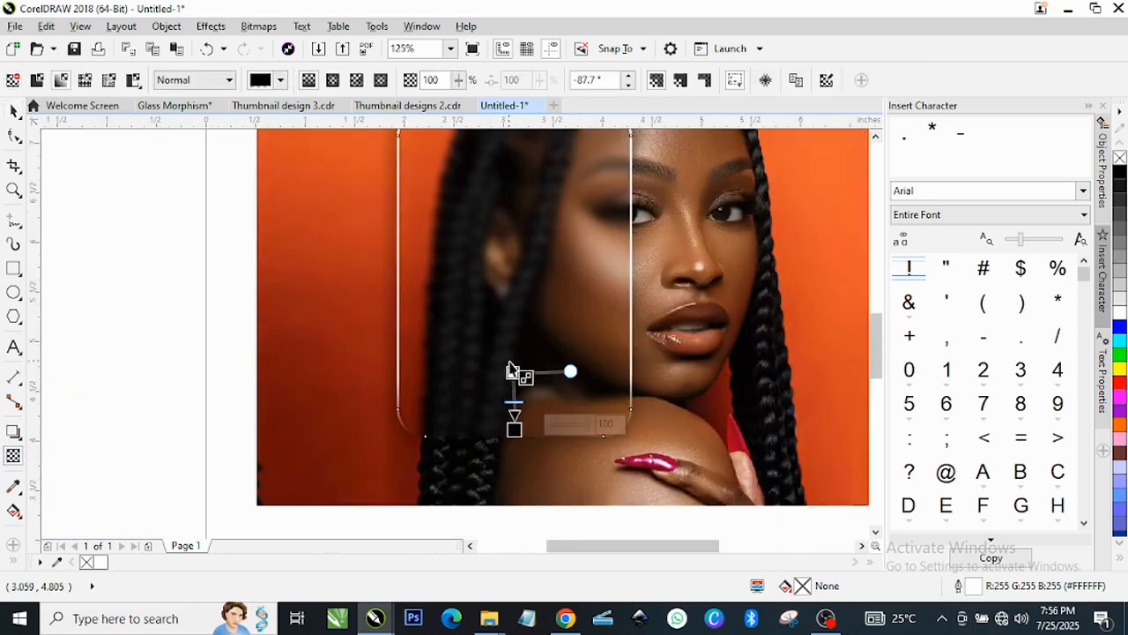
left_click_drag(514, 372, 512, 226)
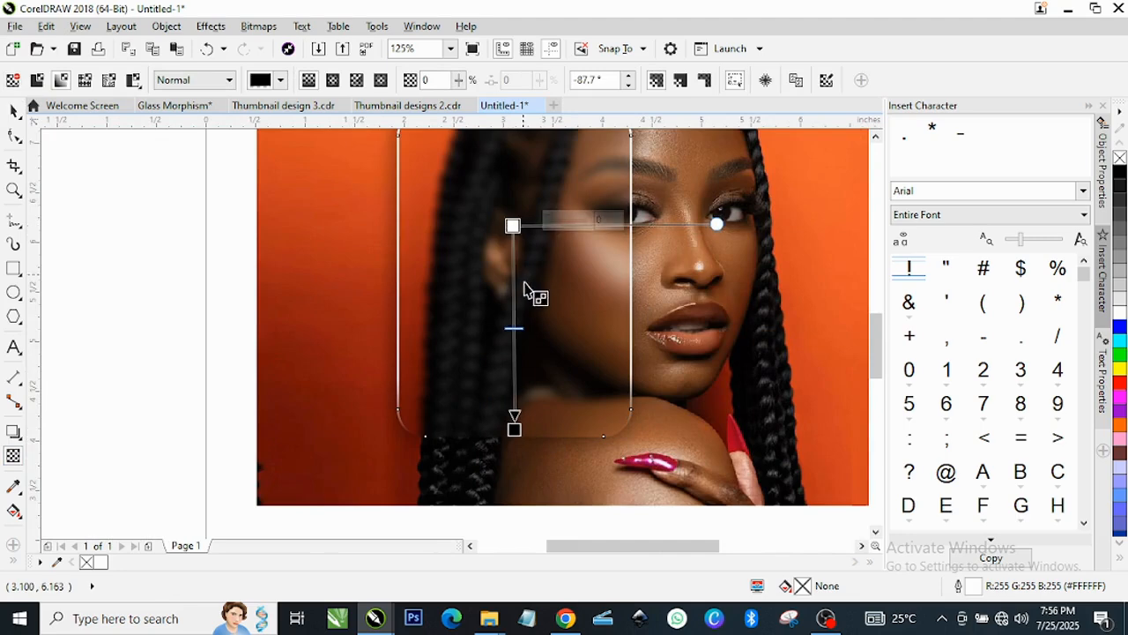
left_click_drag(514, 428, 514, 379)
left_click_drag(514, 227, 514, 212)
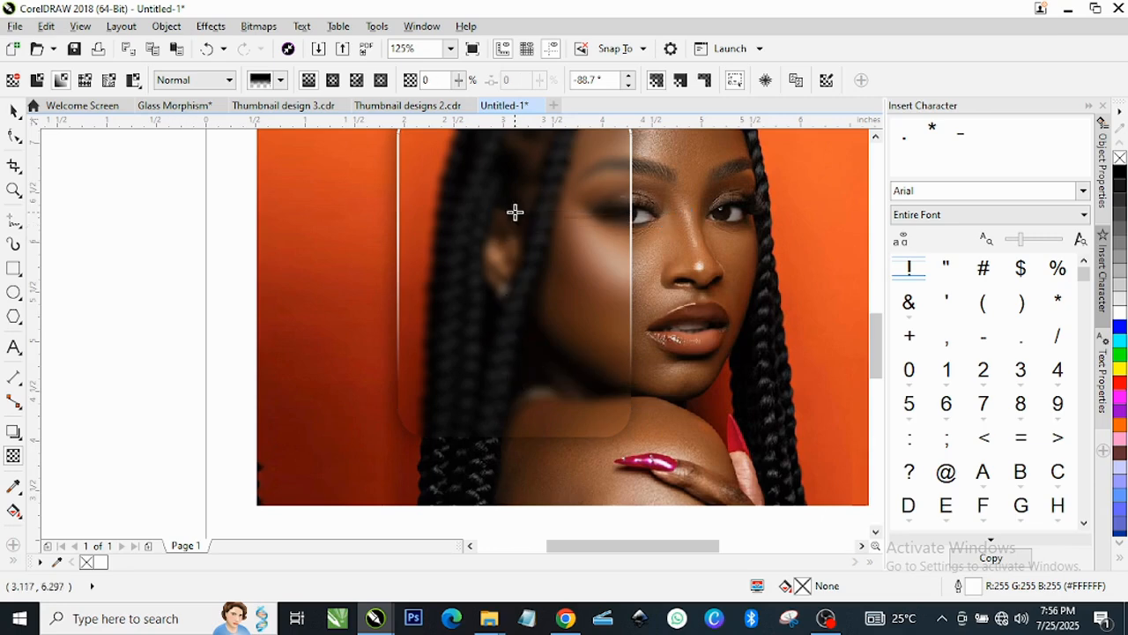
- Raise the opaque start of the frame's transparency above eye level for a longer fade, and return to the Pick tool
scroll(514, 264, "up", 2)
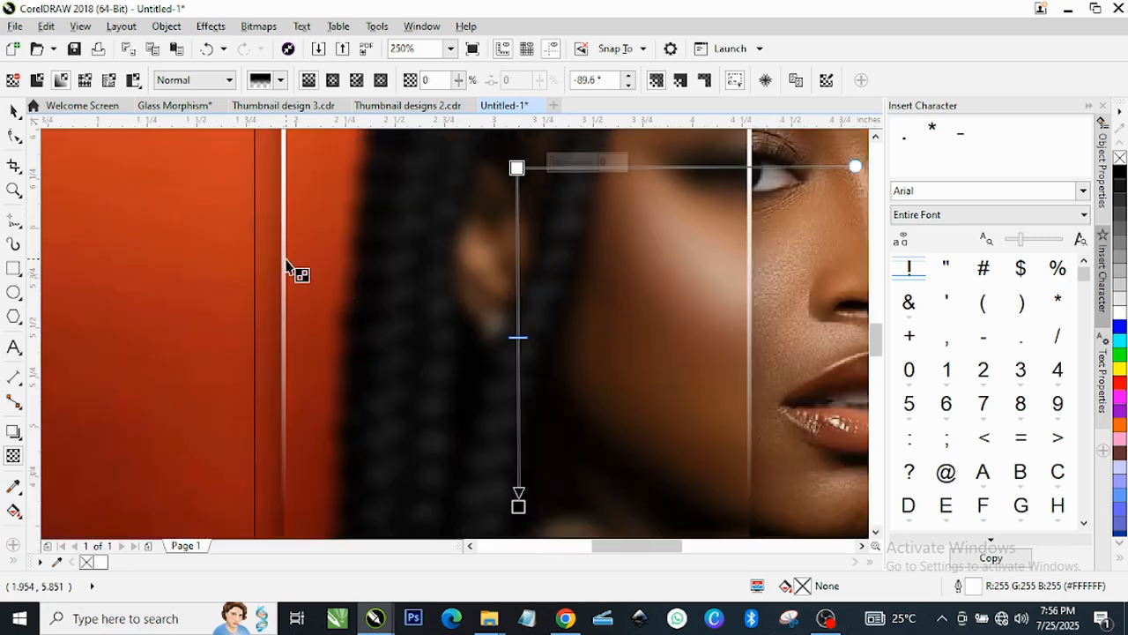
scroll(284, 264, "up", 1)
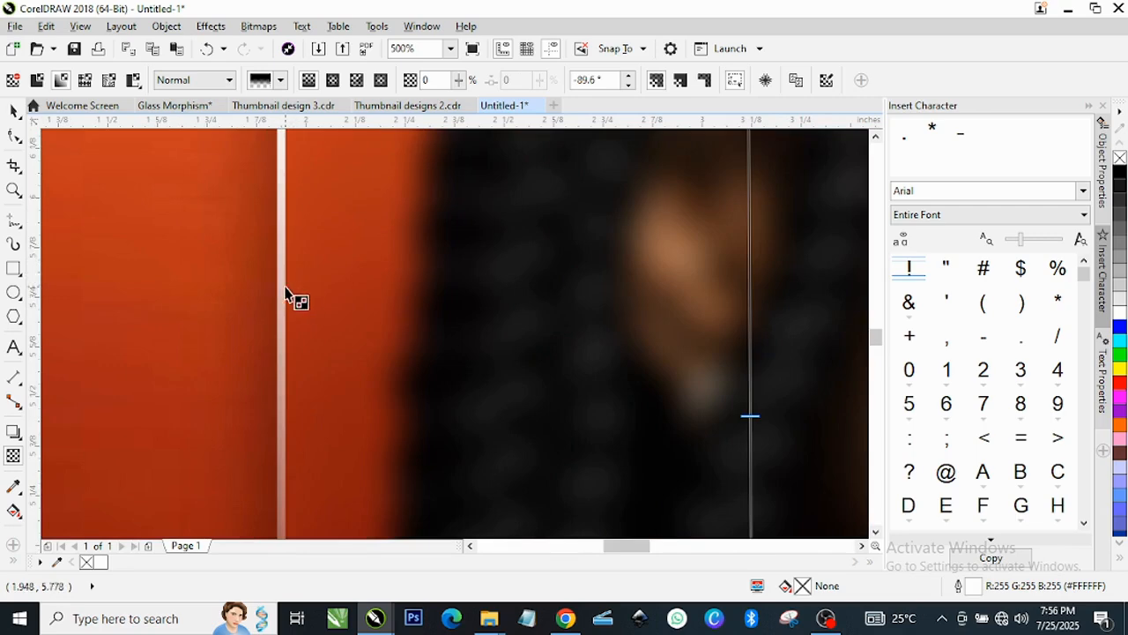
scroll(287, 297, "down", 1)
scroll(287, 317, "up", 1)
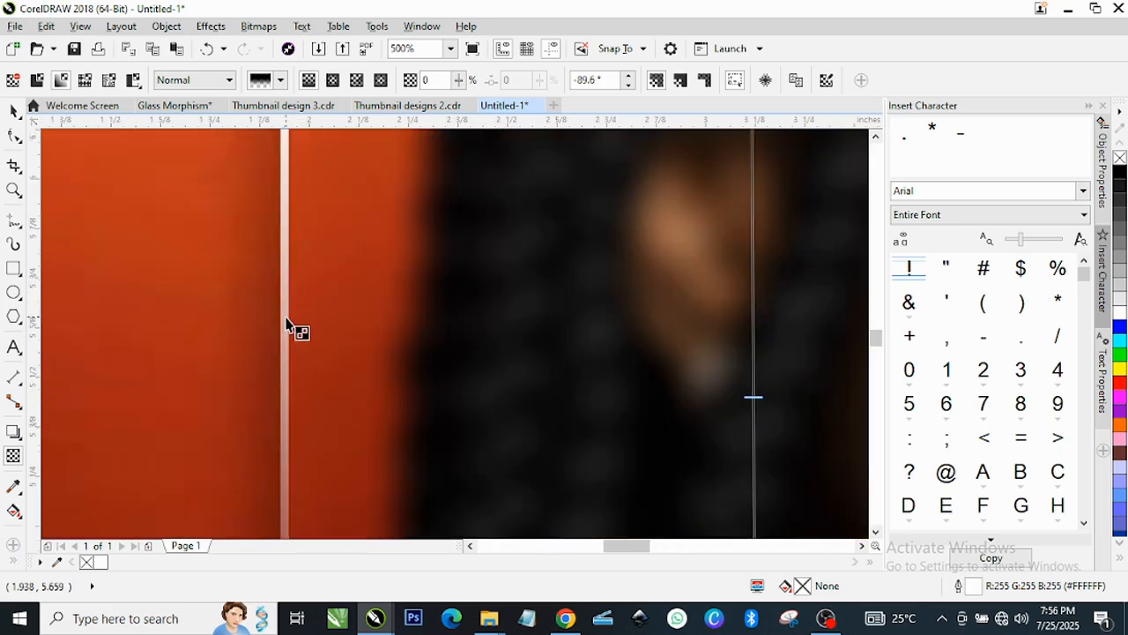
scroll(286, 326, "up", 3)
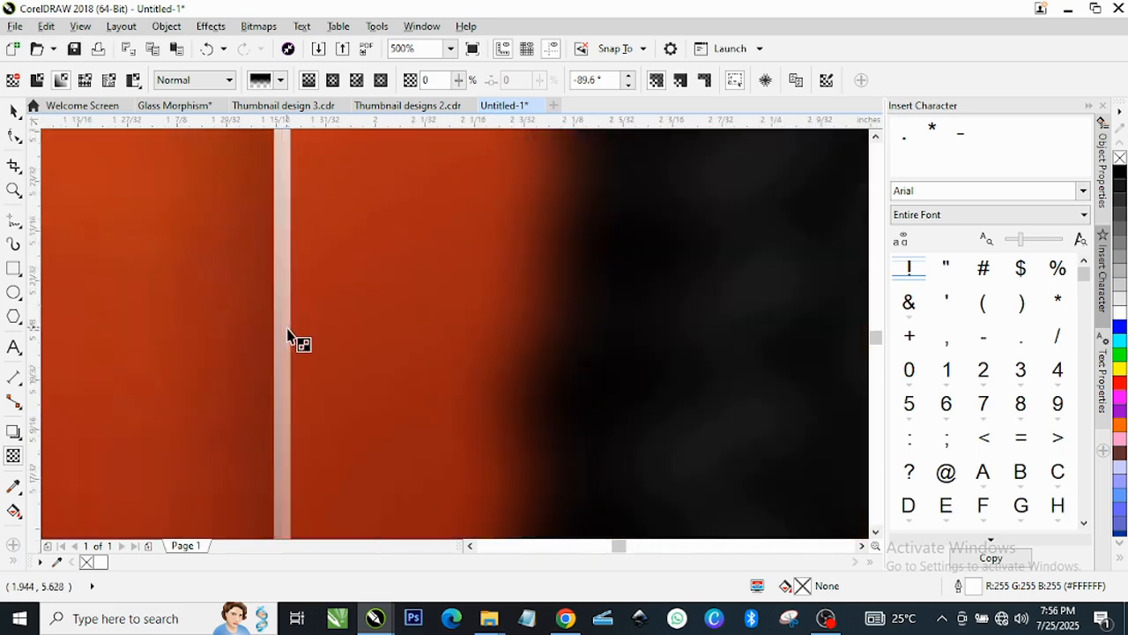
scroll(287, 326, "down", 5)
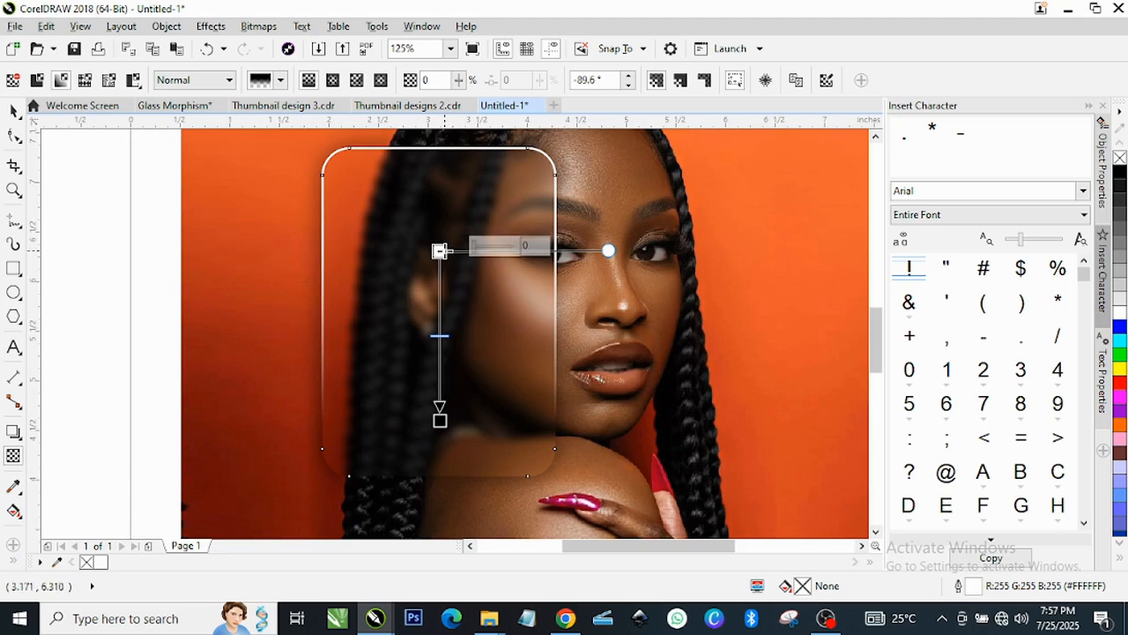
left_click_drag(439, 251, 441, 208)
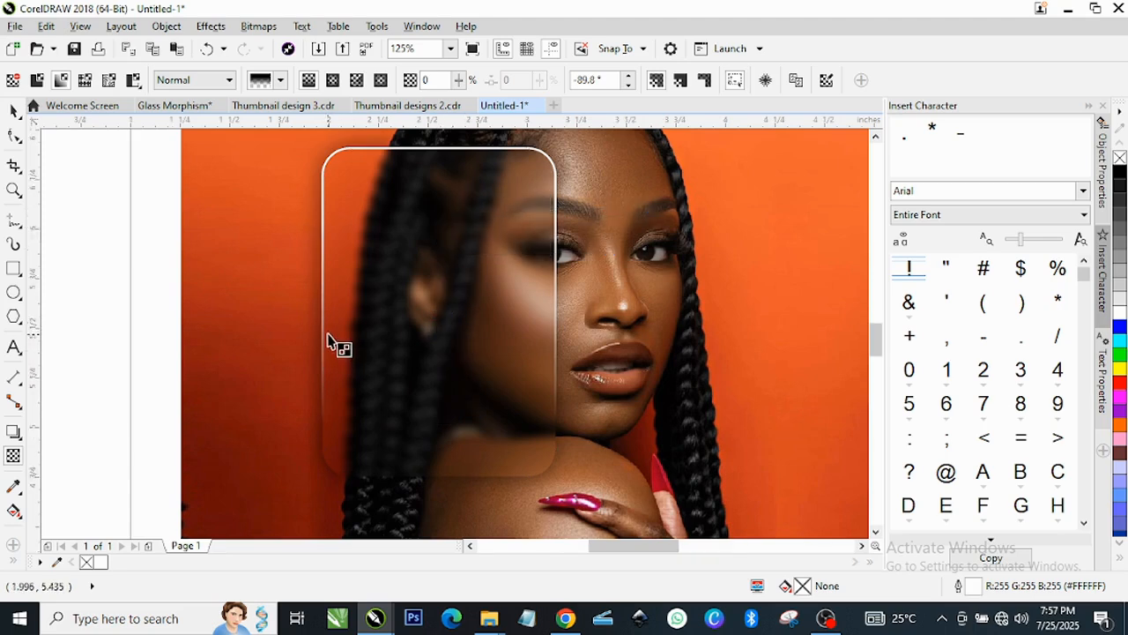
scroll(335, 335, "up", 2)
scroll(360, 330, "down", 2)
key("space")
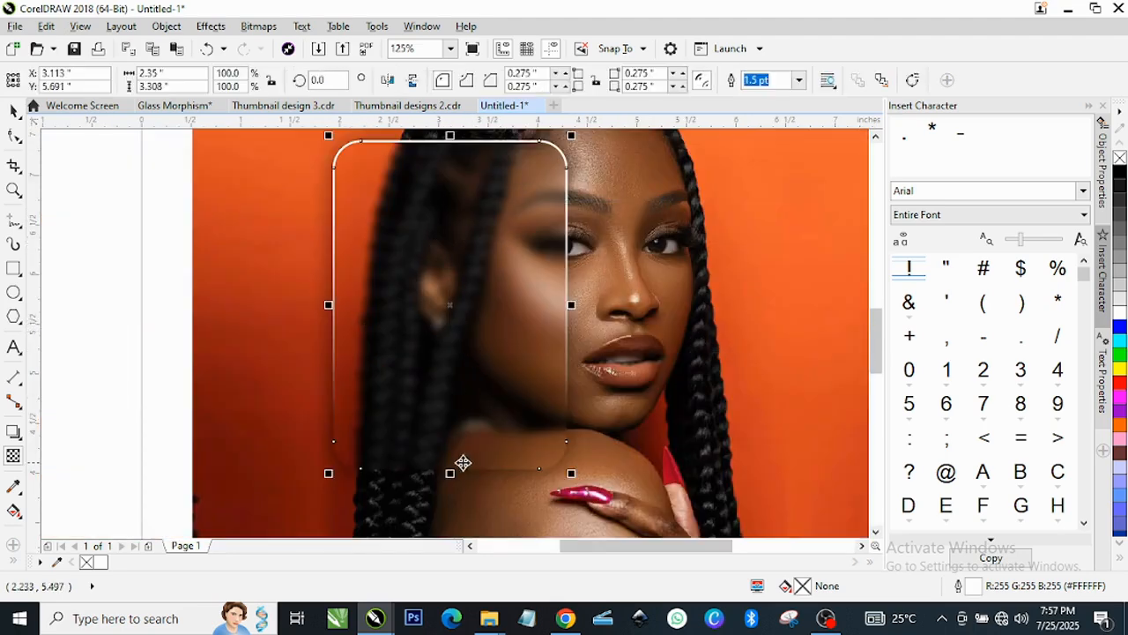
- Draw a thin, flat ellipse about 1.567 by 0.062 inches along the lower edge of the glass panel
scroll(564, 234, "up", 3)
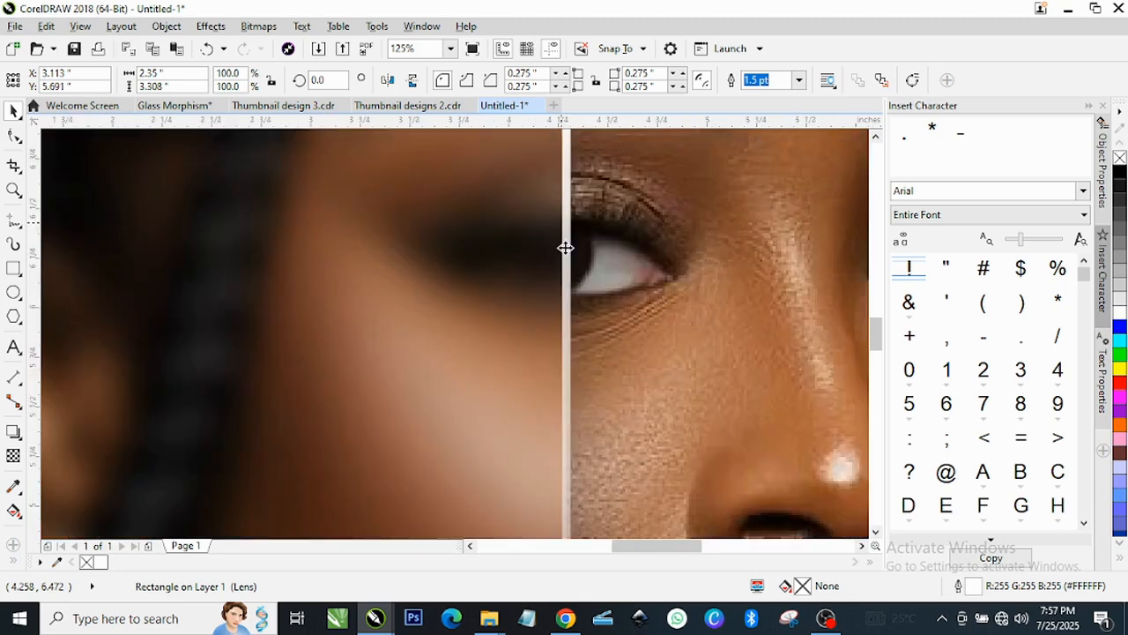
scroll(466, 239, "down", 4)
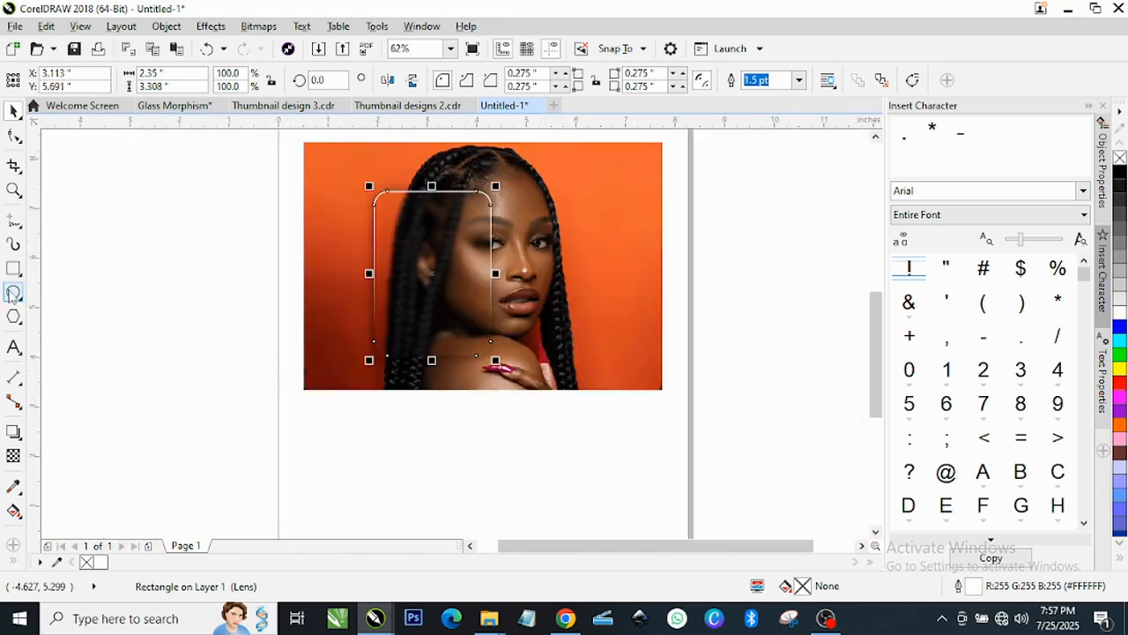
left_click(13, 293)
scroll(444, 365, "up", 2)
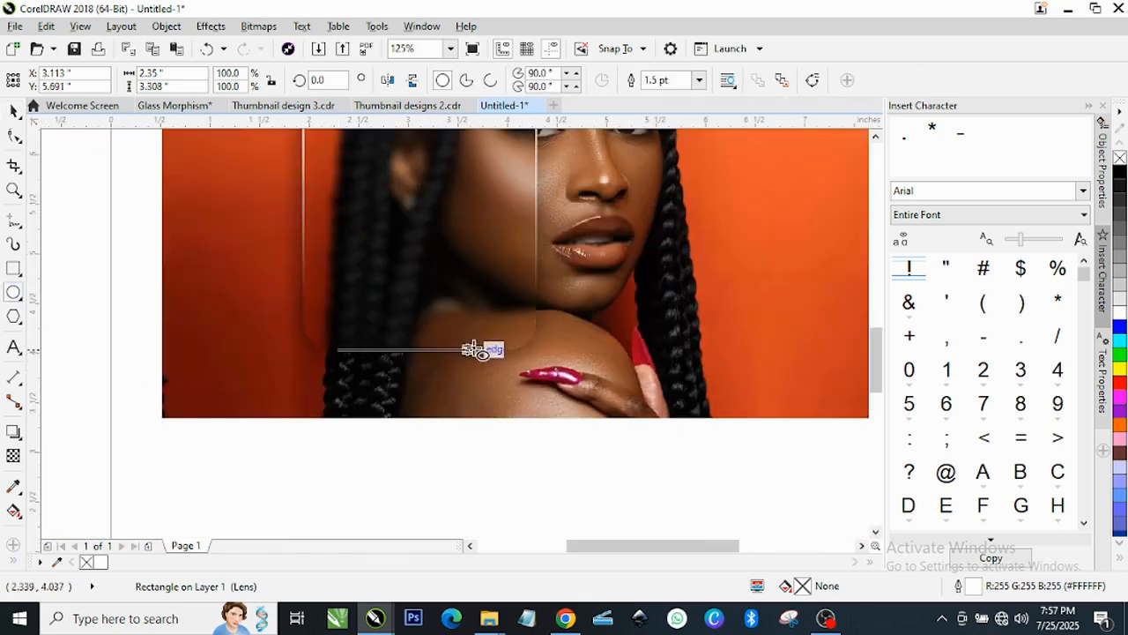
left_click_drag(471, 349, 496, 352)
key("space")
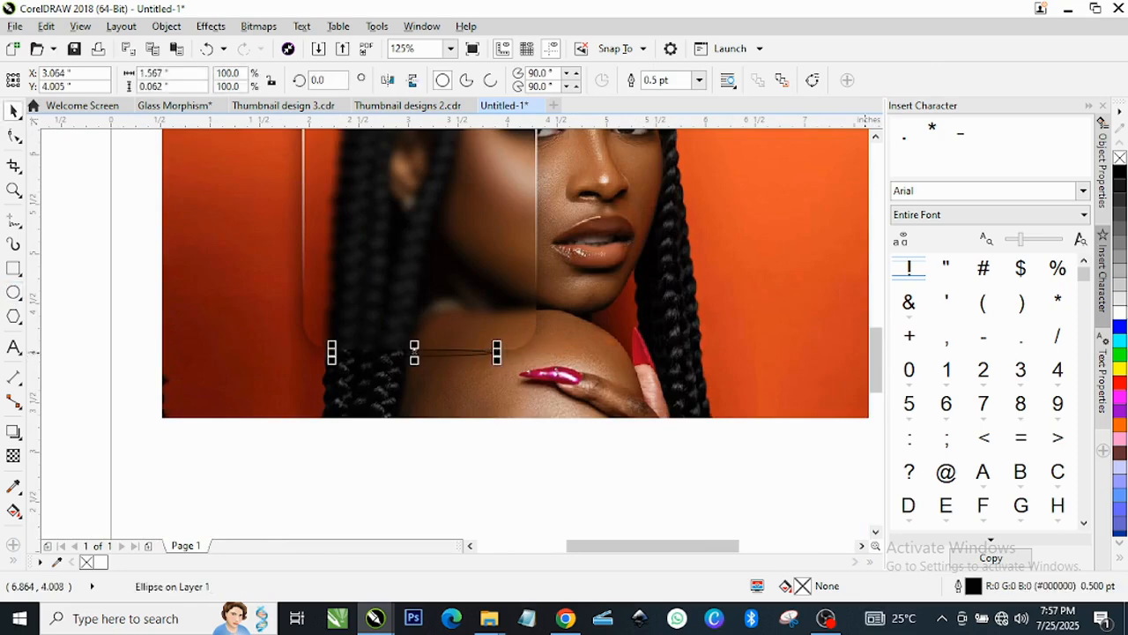
- Fill the thin ellipse with white and remove its outline
scroll(449, 365, "up", 5)
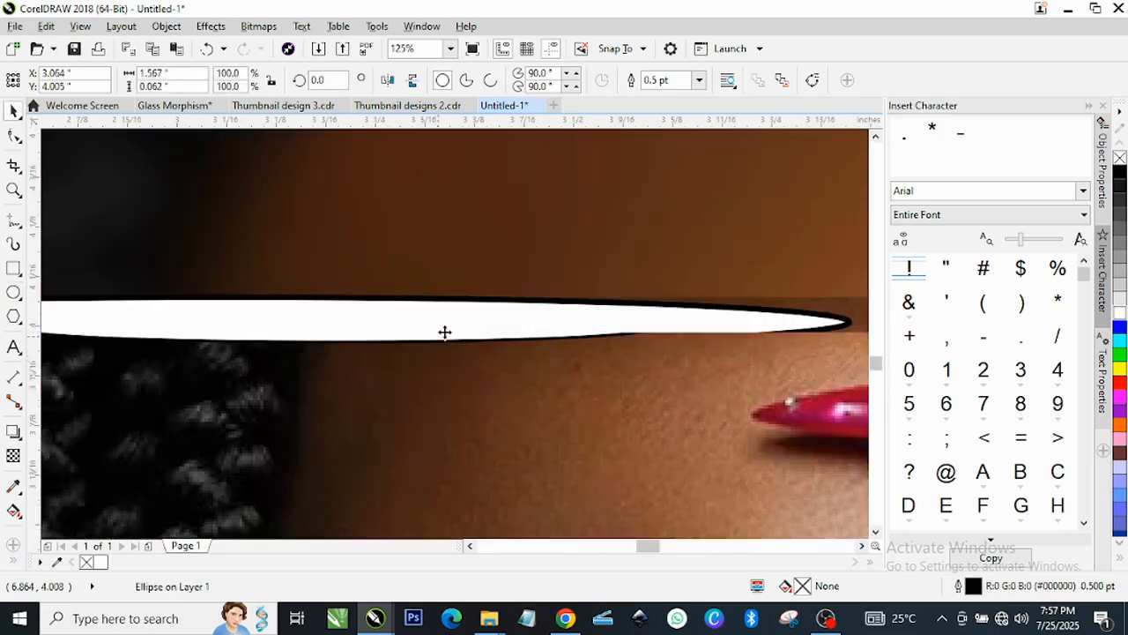
right_click(1117, 159)
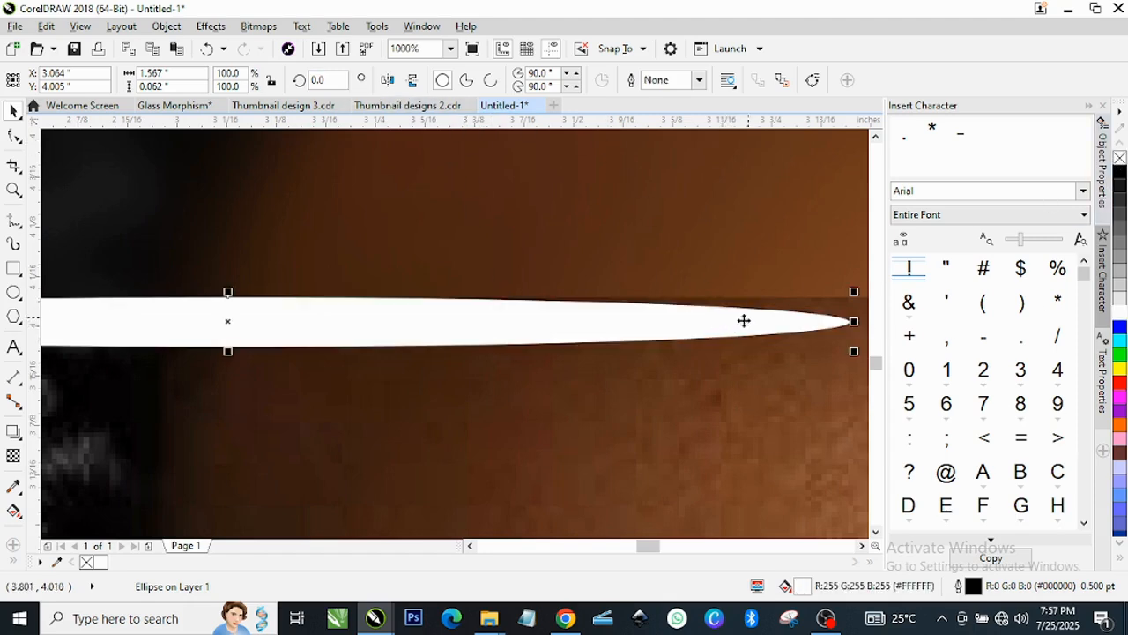
scroll(521, 341, "down", 2)
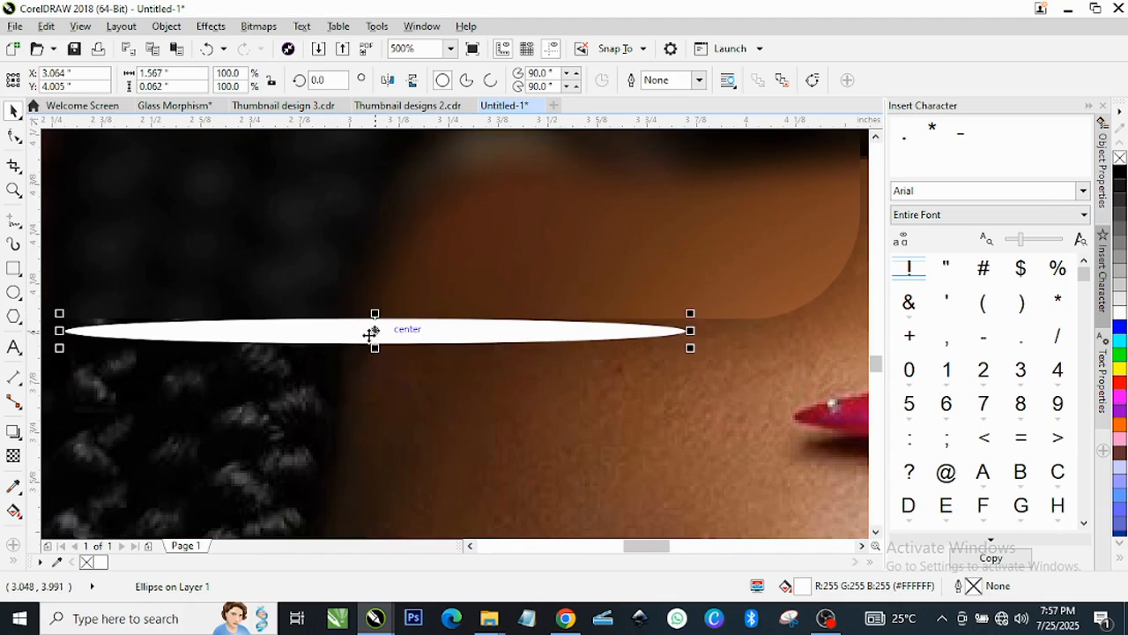
scroll(375, 332, "up", 2)
scroll(403, 319, "down", 2)
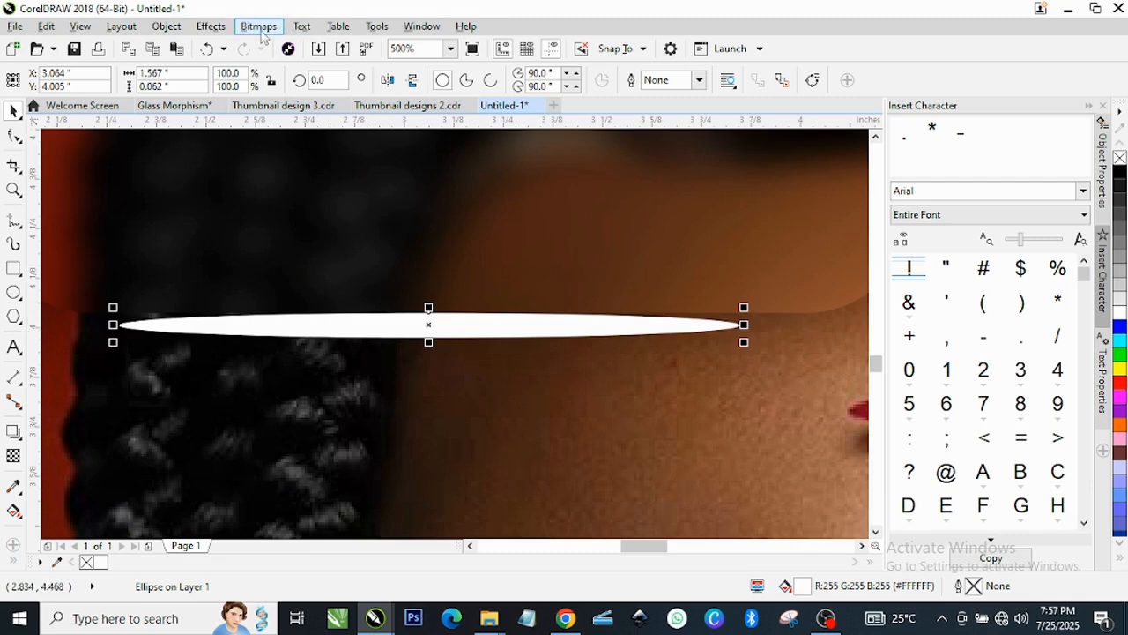
- Convert the white ellipse to a 300 dpi RGB Color (24-bit) bitmap with anti-aliasing and a transparent background
left_click(261, 30)
left_click(273, 46)
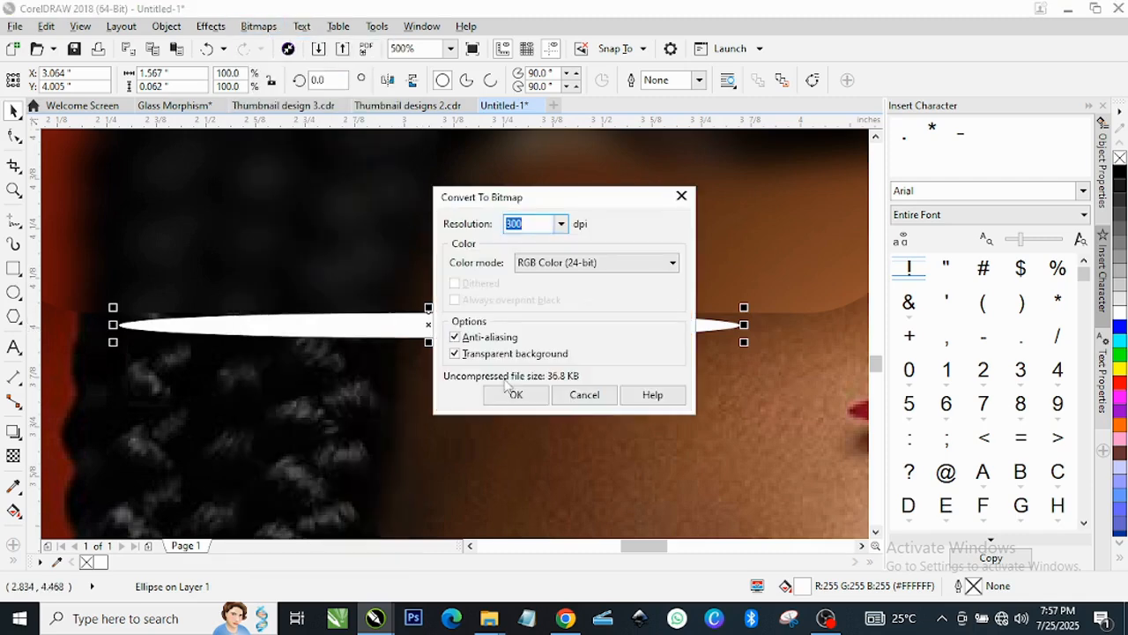
left_click(509, 388)
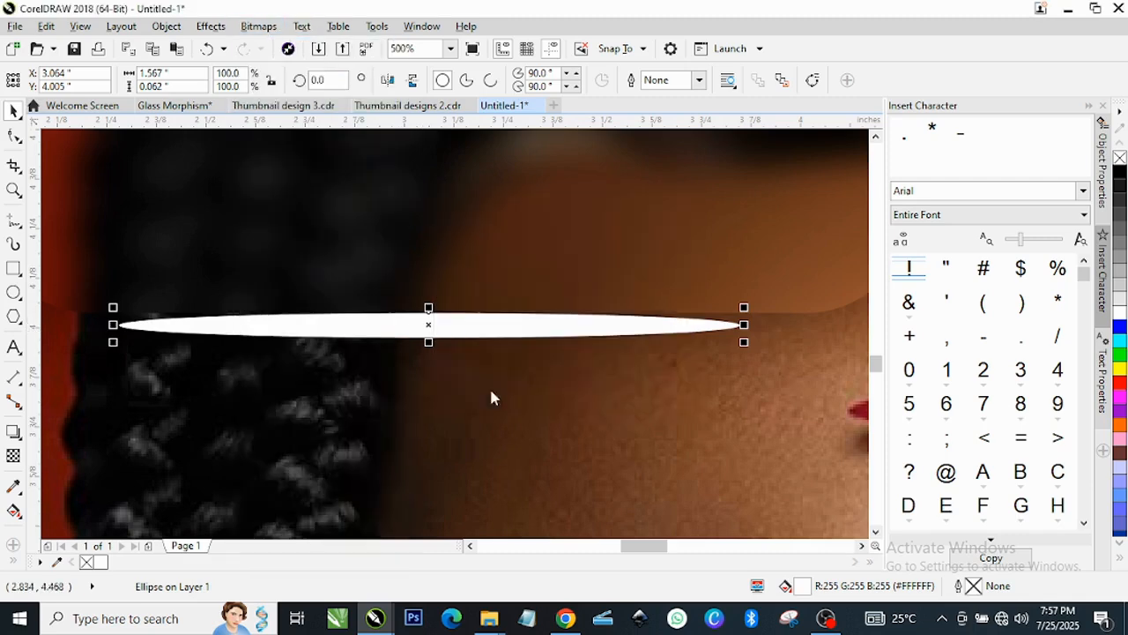
- Apply a Gaussian Blur with a small radius to the white ellipse bitmap to soften its edges slightly
left_click(269, 34)
mouse_move(372, 385)
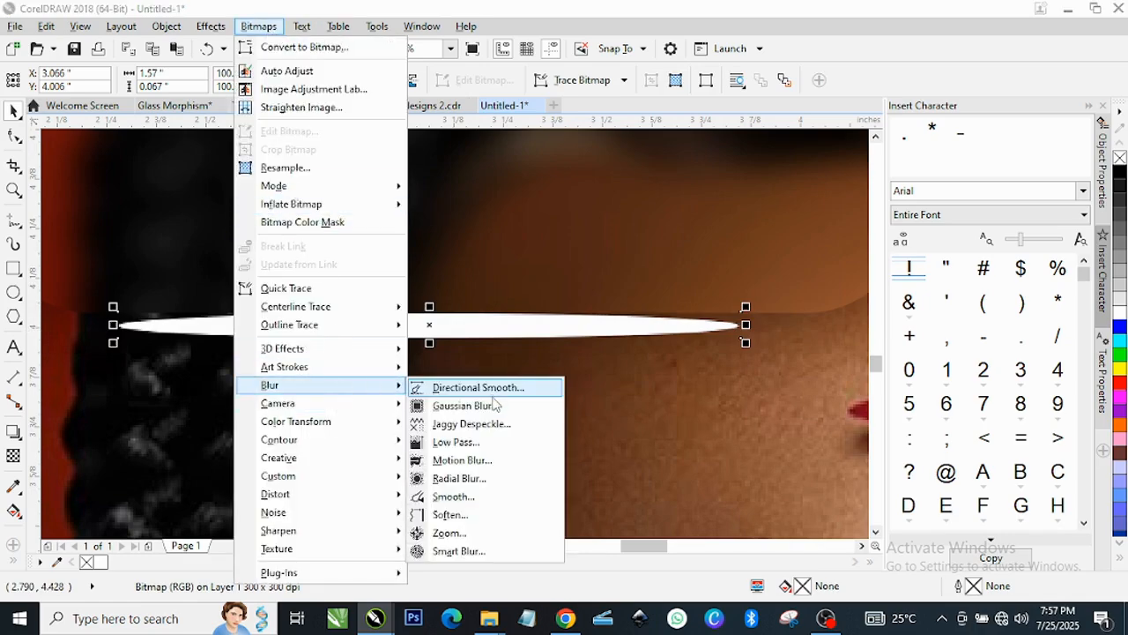
left_click(492, 407)
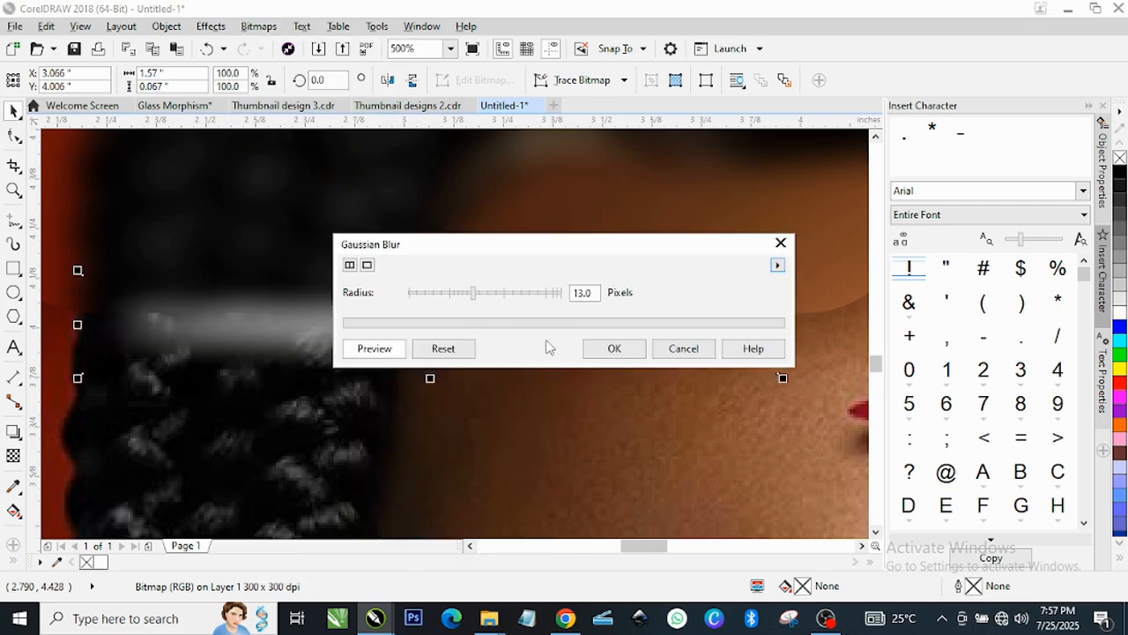
left_click(458, 296)
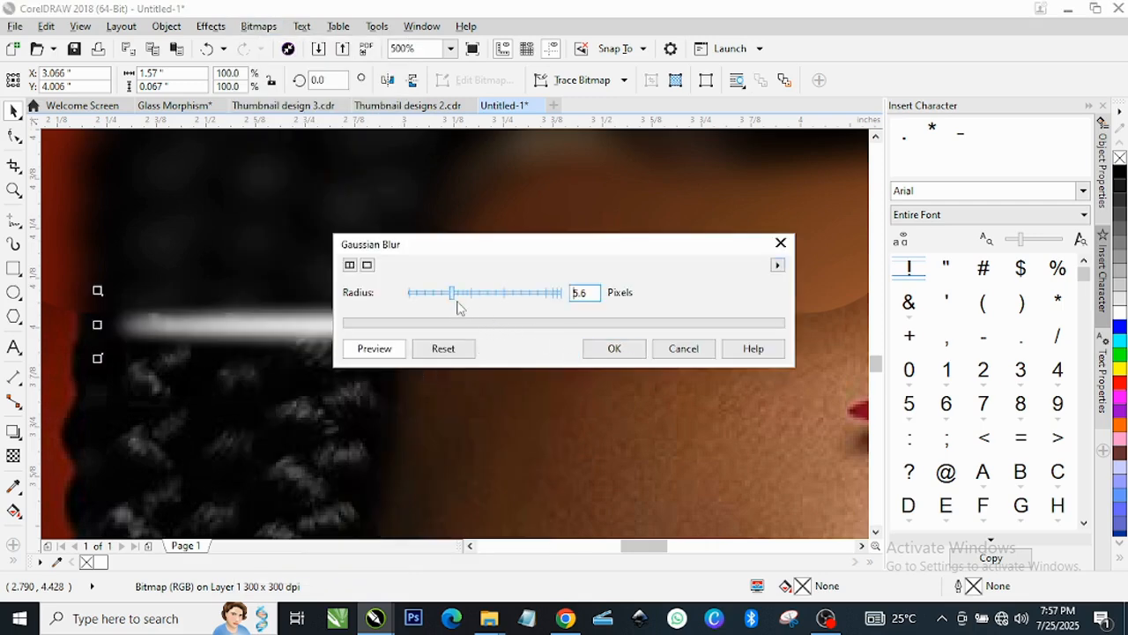
left_click_drag(522, 253, 655, 175)
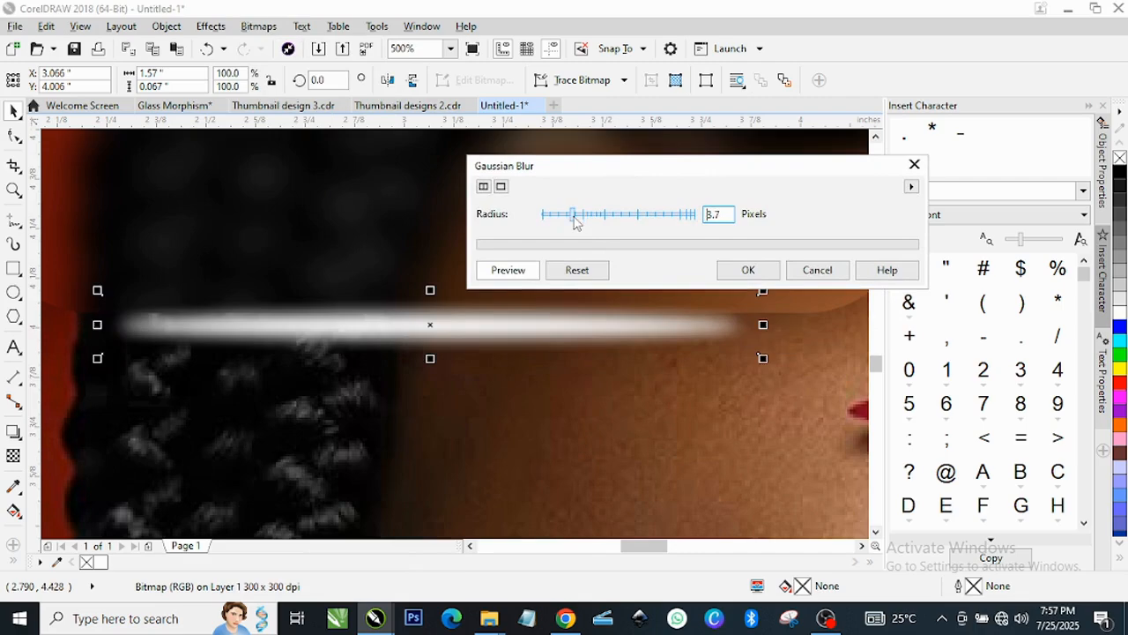
left_click(748, 270)
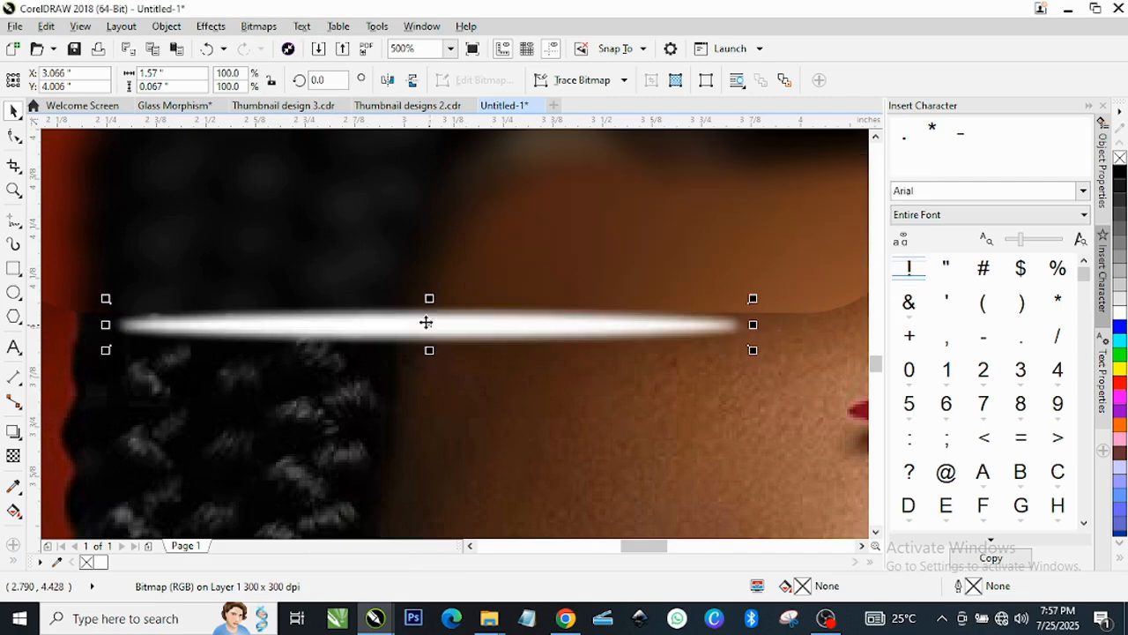
- Squash the blurred highlight to 50% of its height, 0.053 inches, and place it on the glass panel's lower edge
scroll(464, 348, "down", 2)
scroll(453, 339, "up", 2)
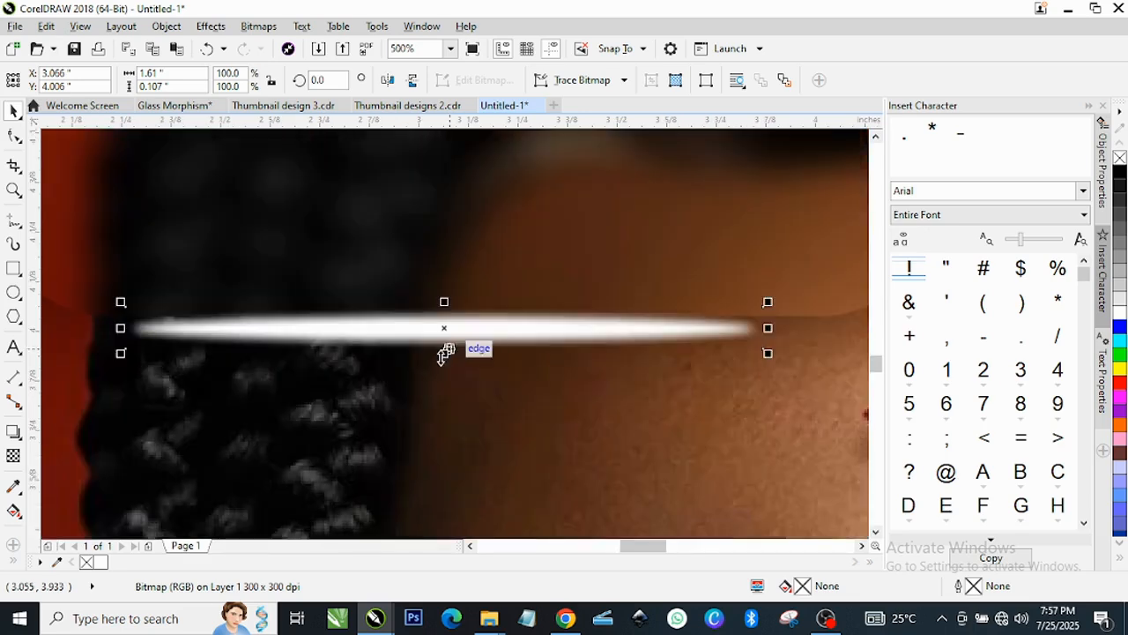
left_click_drag(443, 352, 456, 263)
scroll(444, 318, "up", 2)
scroll(519, 325, "down", 2)
scroll(519, 324, "down", 1)
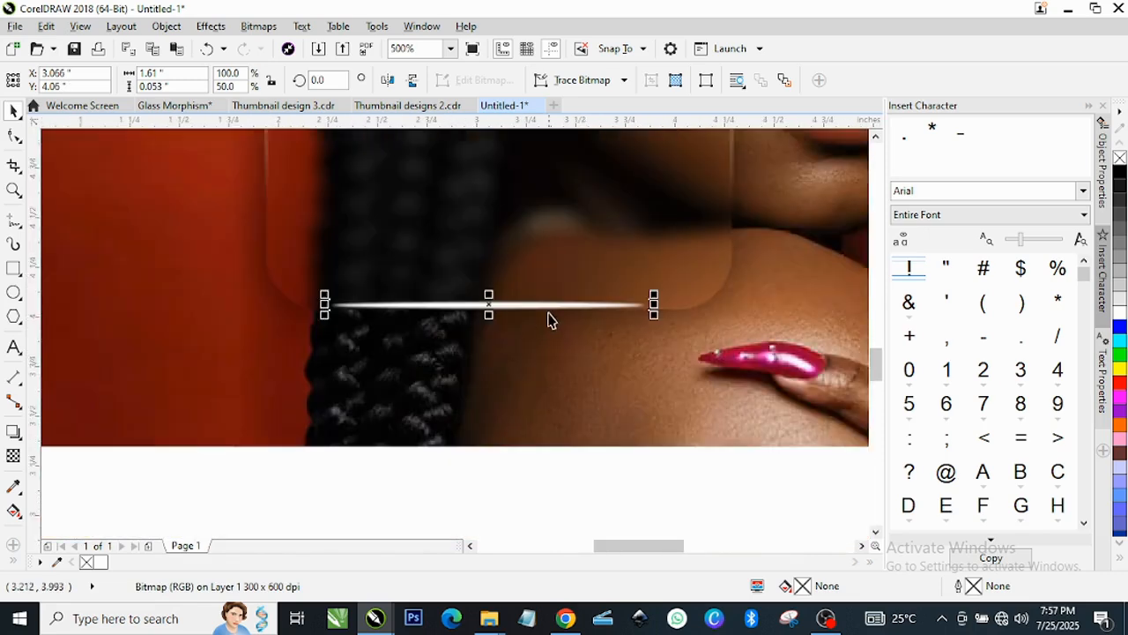
scroll(523, 297, "up", 1)
left_click_drag(433, 326, 446, 335)
left_click(495, 291, "shift")
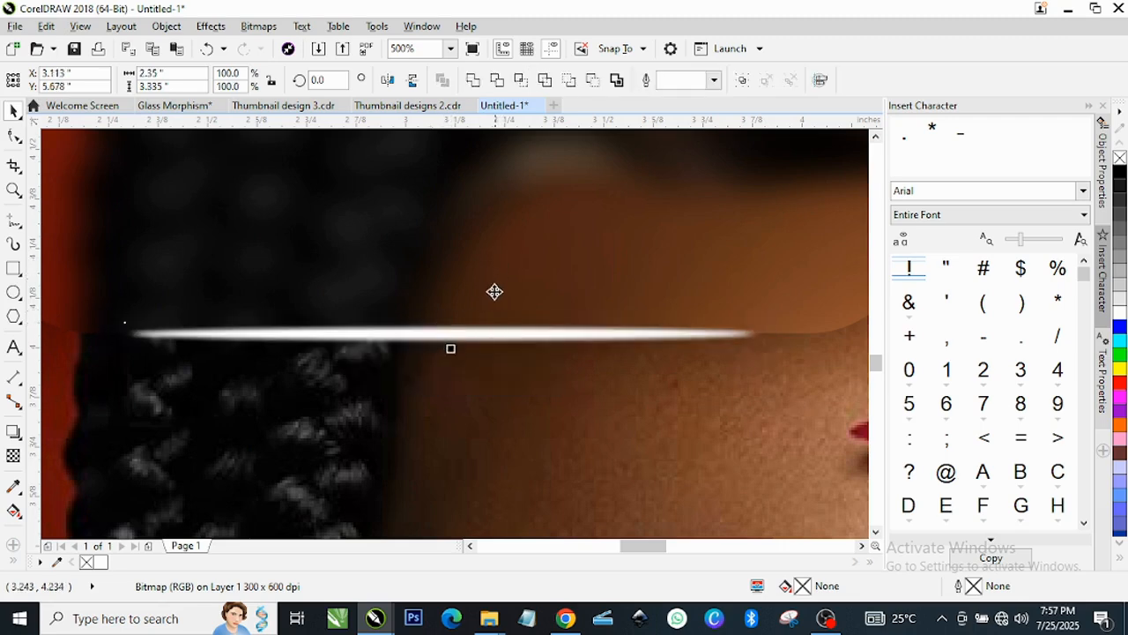
key("ctrl")
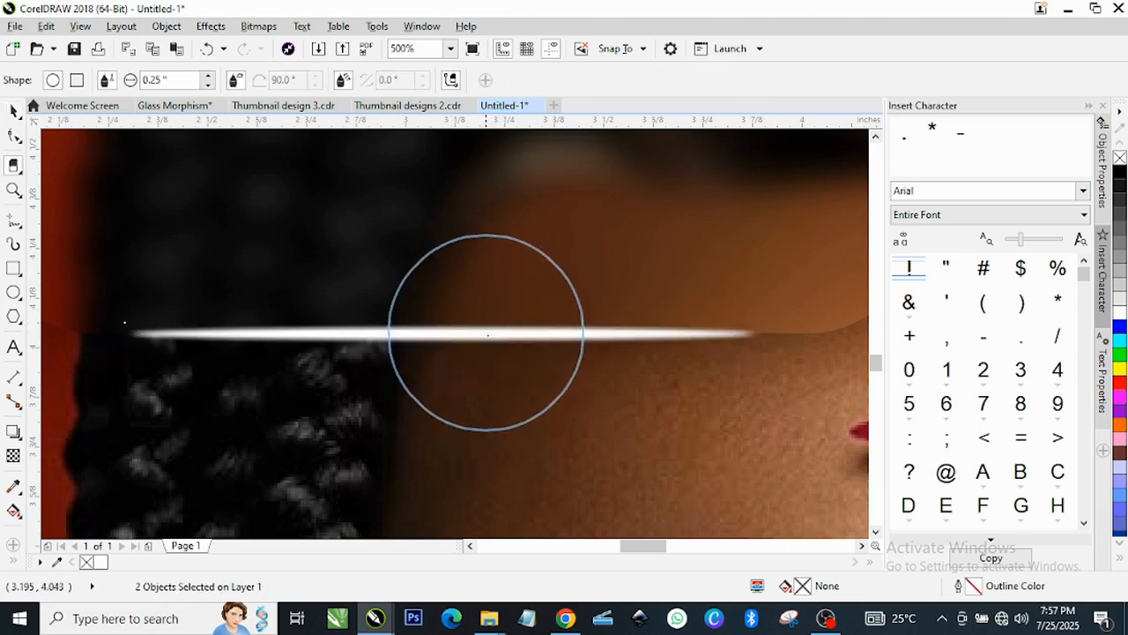
key("space")
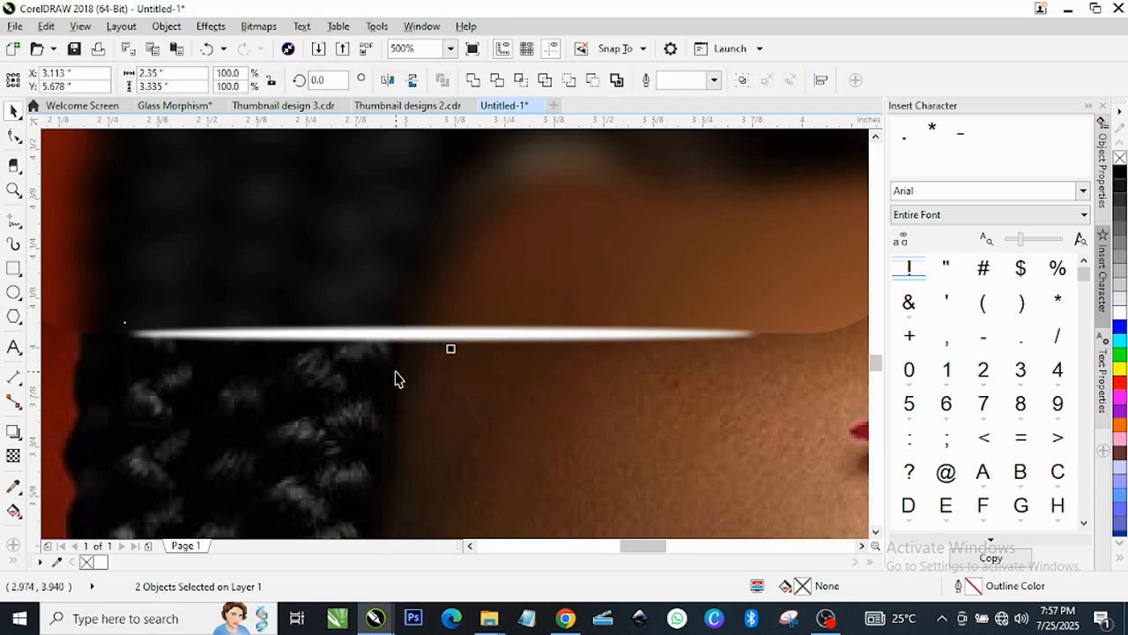
left_click(428, 383)
scroll(429, 382, "down", 2)
left_click(439, 365)
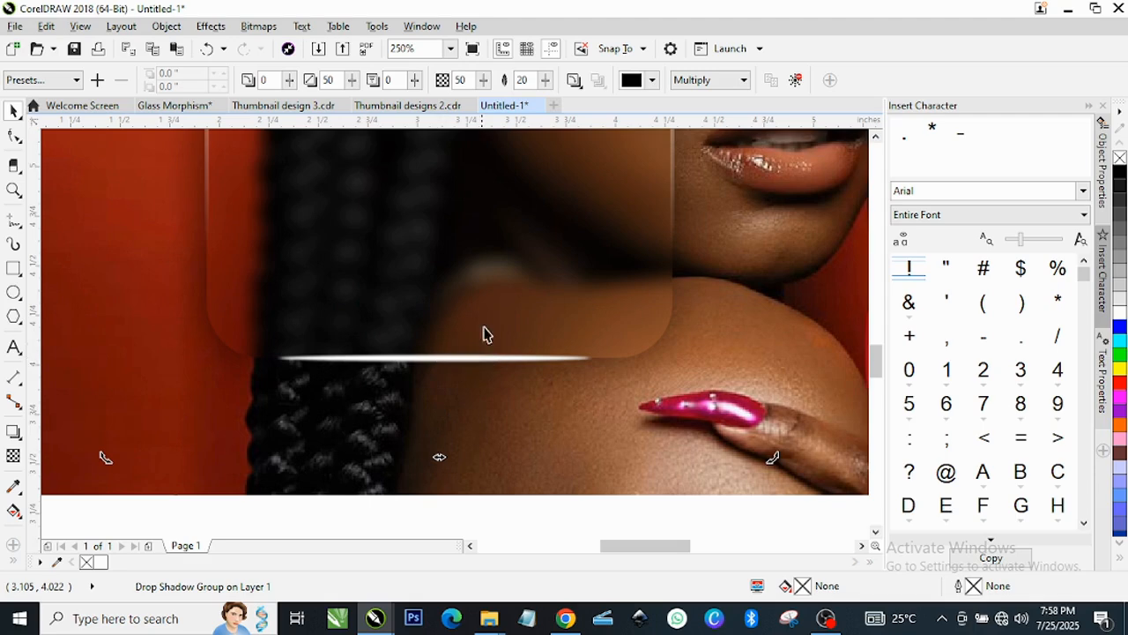
- Center the blurred highlight horizontally on the glass panel, and clear the selection
left_click(473, 358)
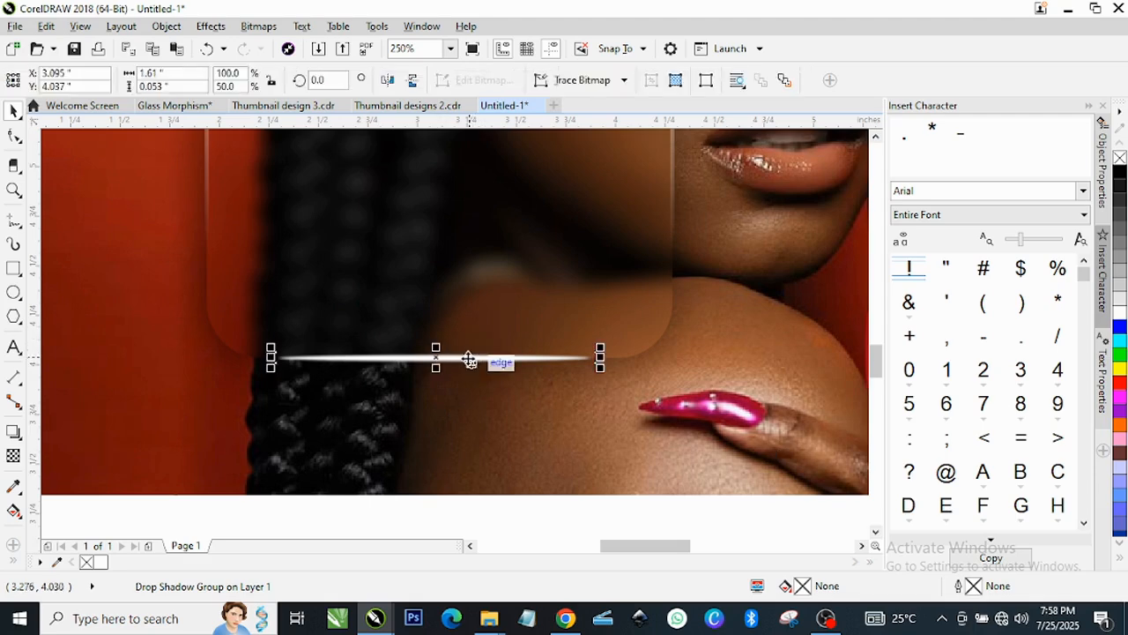
left_click(627, 241, "shift")
scroll(509, 280, "down", 2)
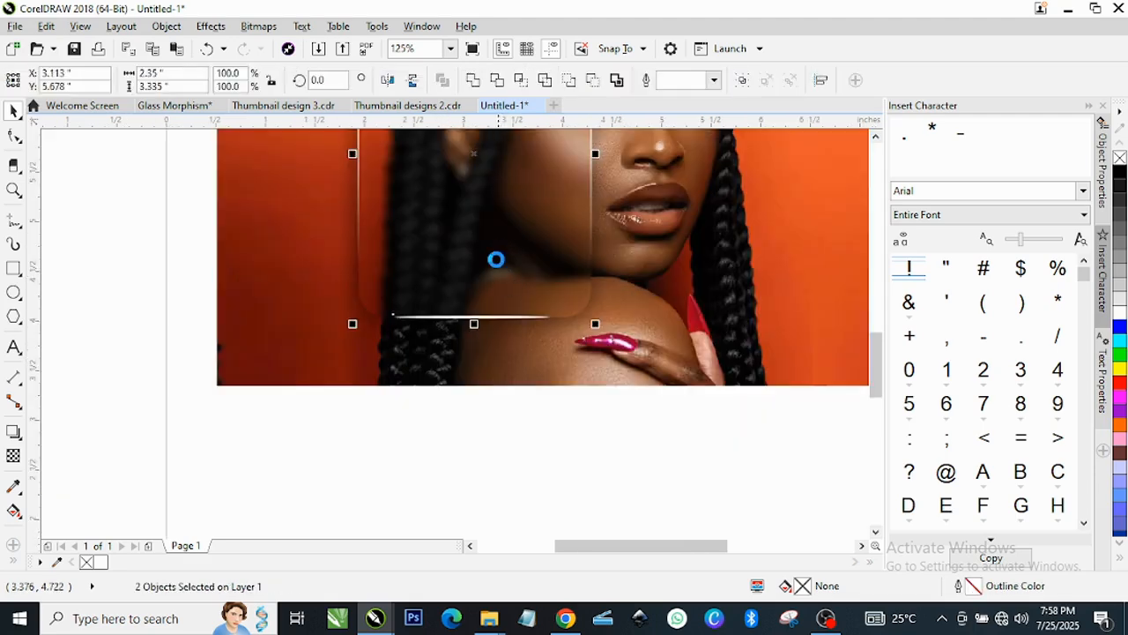
left_click(452, 440)
scroll(485, 297, "up", 2)
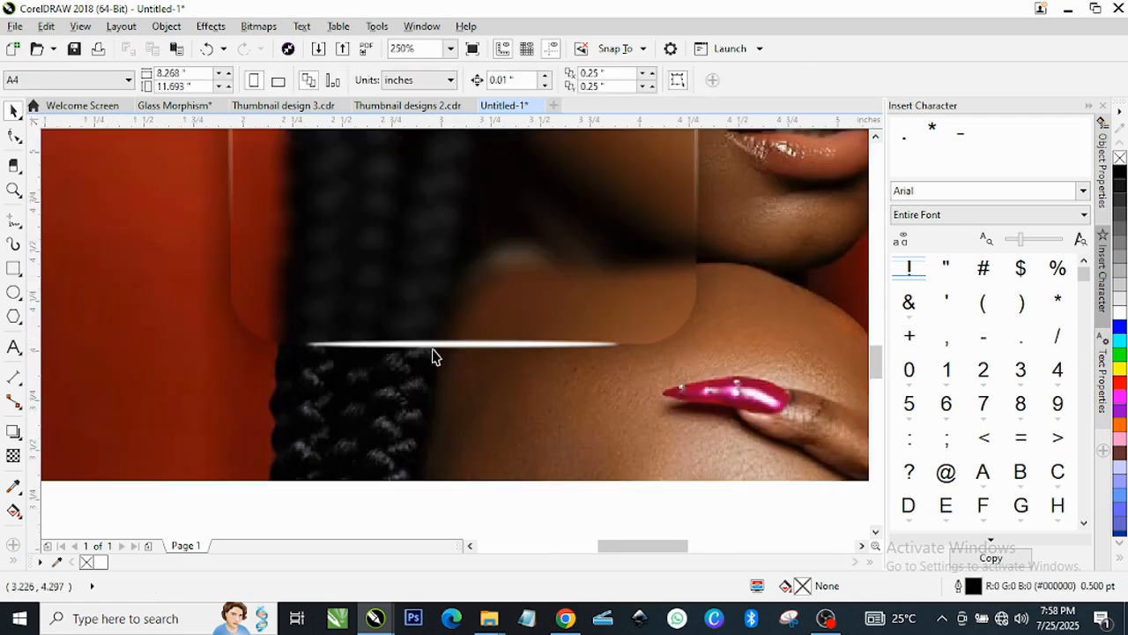
- Stretch the highlight from its center to about 1.898 inches wide and thin it to about 0.038 inches high
left_click(447, 351)
scroll(476, 347, "up", 2)
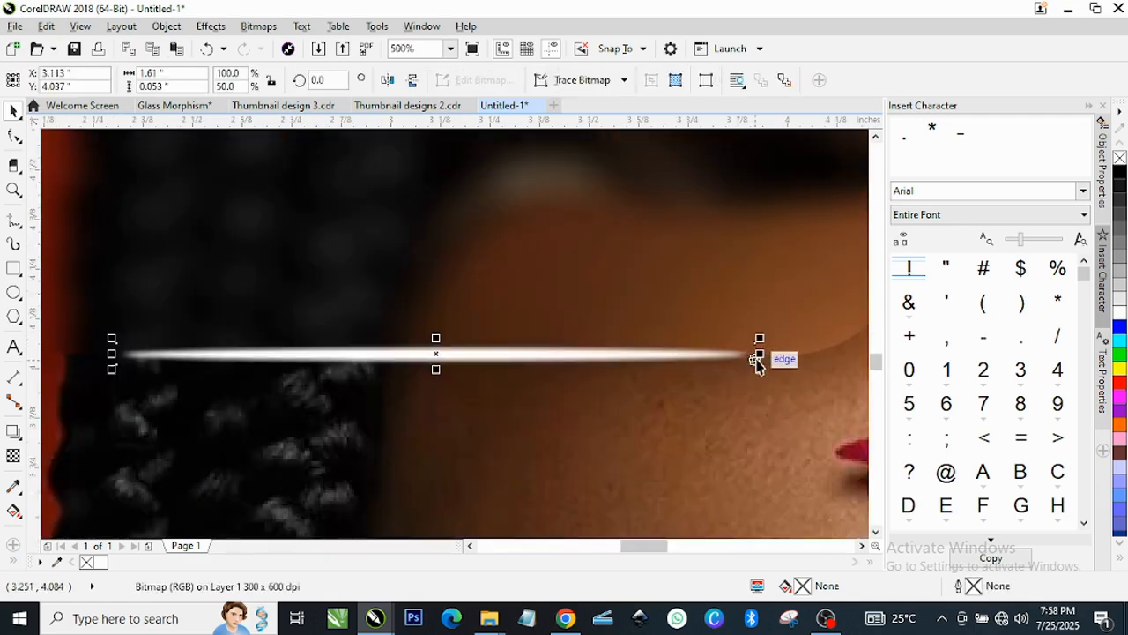
left_click_drag(760, 356, 811, 353)
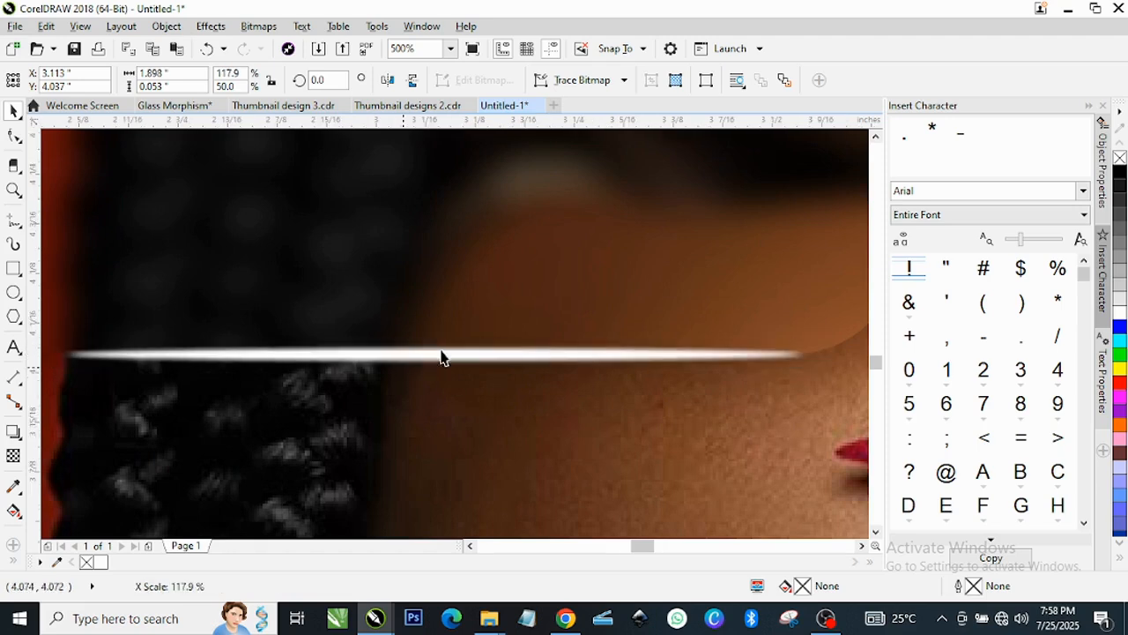
scroll(459, 360, "up", 3)
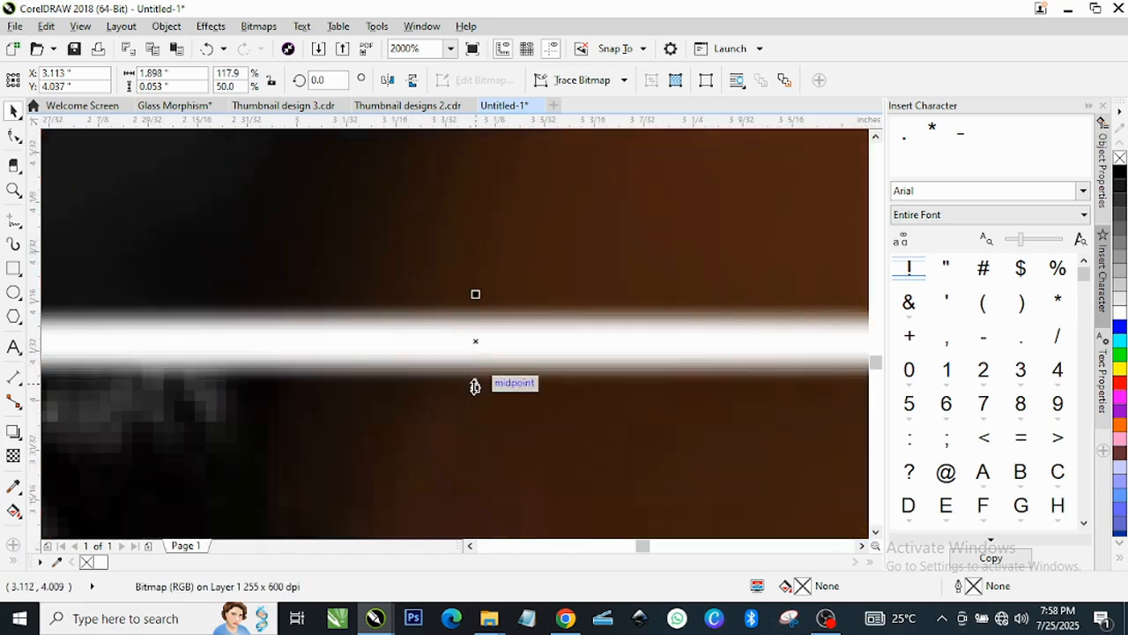
left_click_drag(476, 388, 461, 345)
scroll(461, 344, "down", 4)
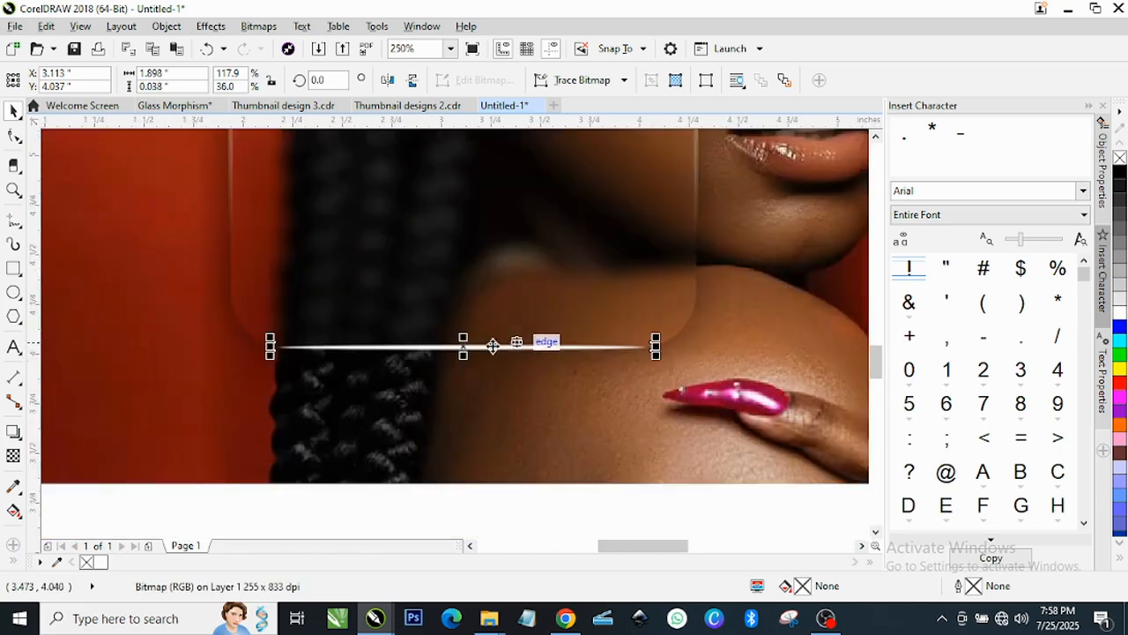
- Examine the edge highlight up close and the whole glass panel against the portrait
scroll(477, 348, "up", 1)
scroll(449, 342, "down", 2)
scroll(526, 339, "down", 3)
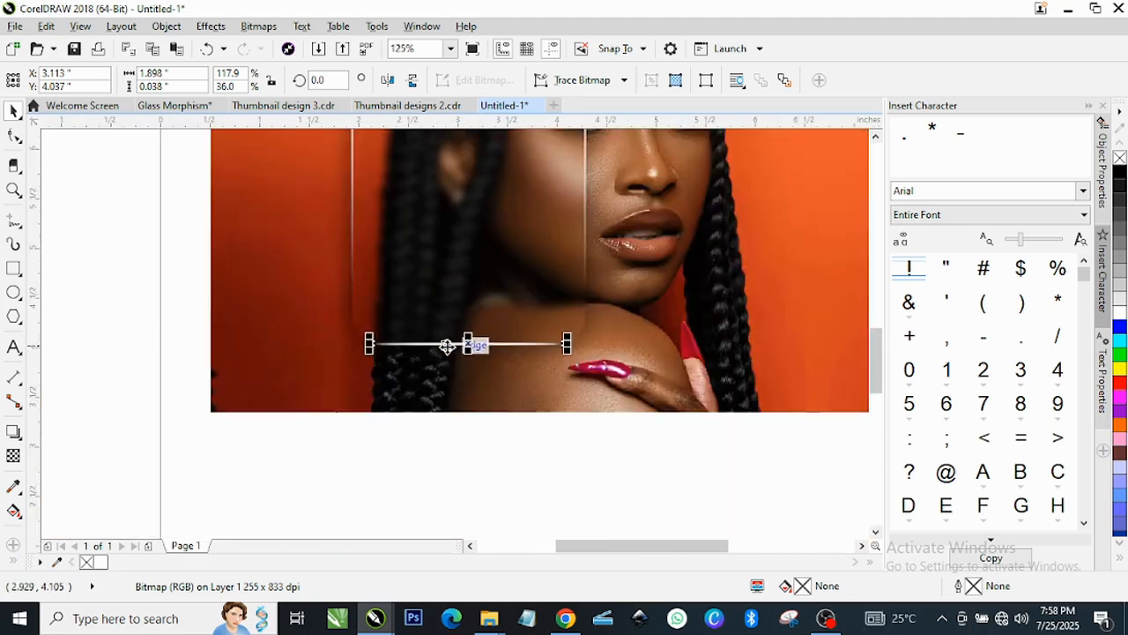
scroll(461, 343, "up", 3)
scroll(460, 370, "down", 1)
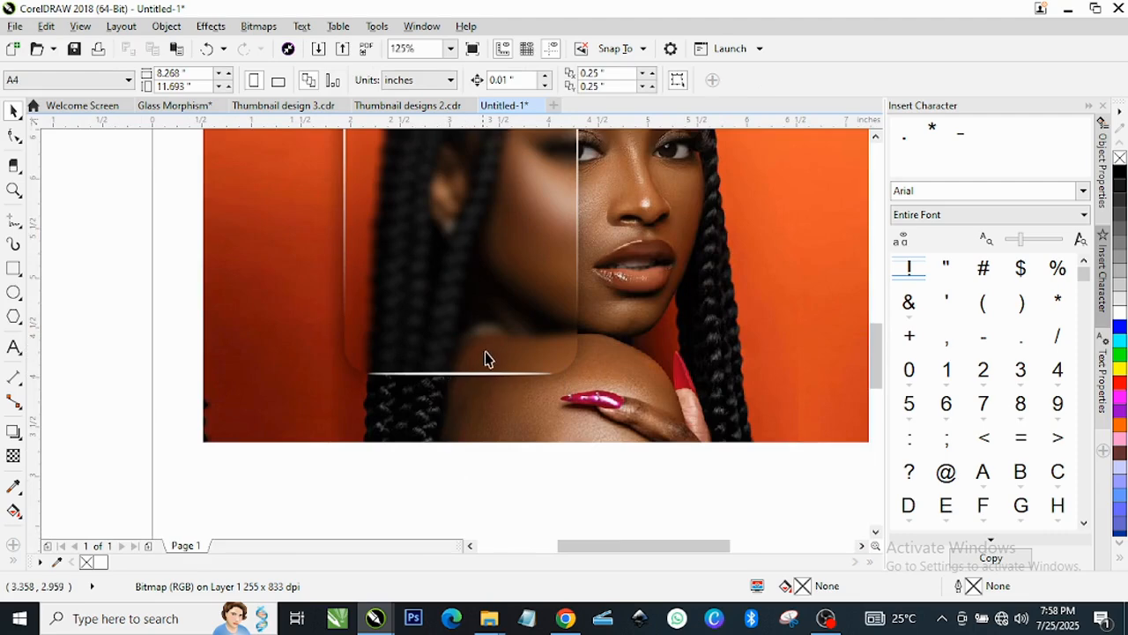
scroll(485, 344, "down", 2)
scroll(472, 240, "up", 3)
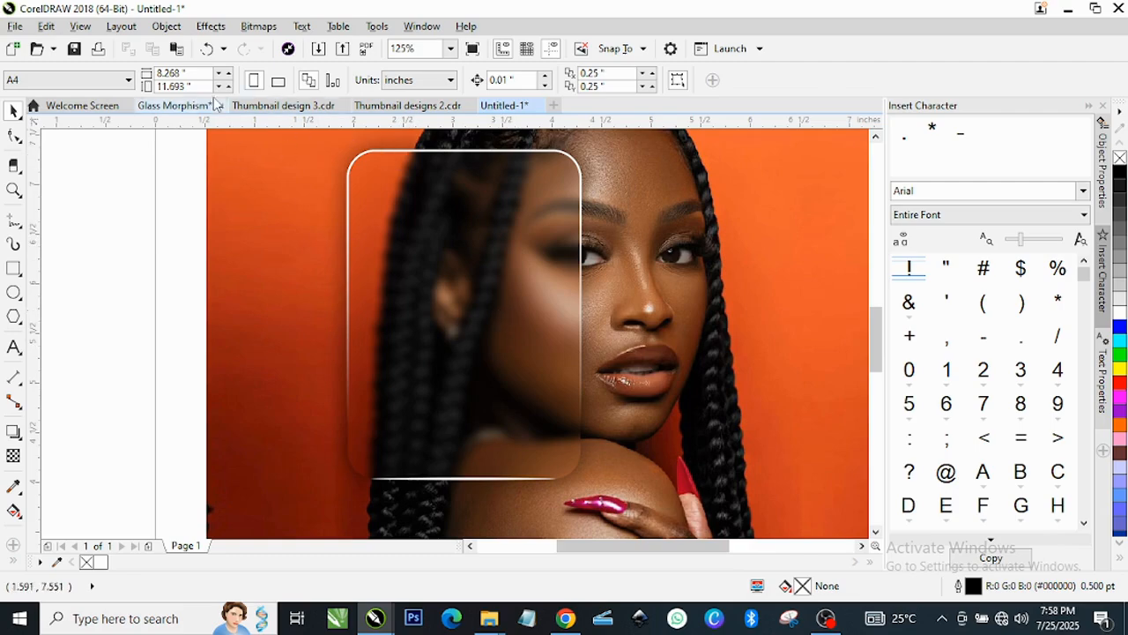
- Switch to the Glass Morphism document and copy the "GLASS MORPHISM" heading together with the paragraph below it
left_click(174, 106)
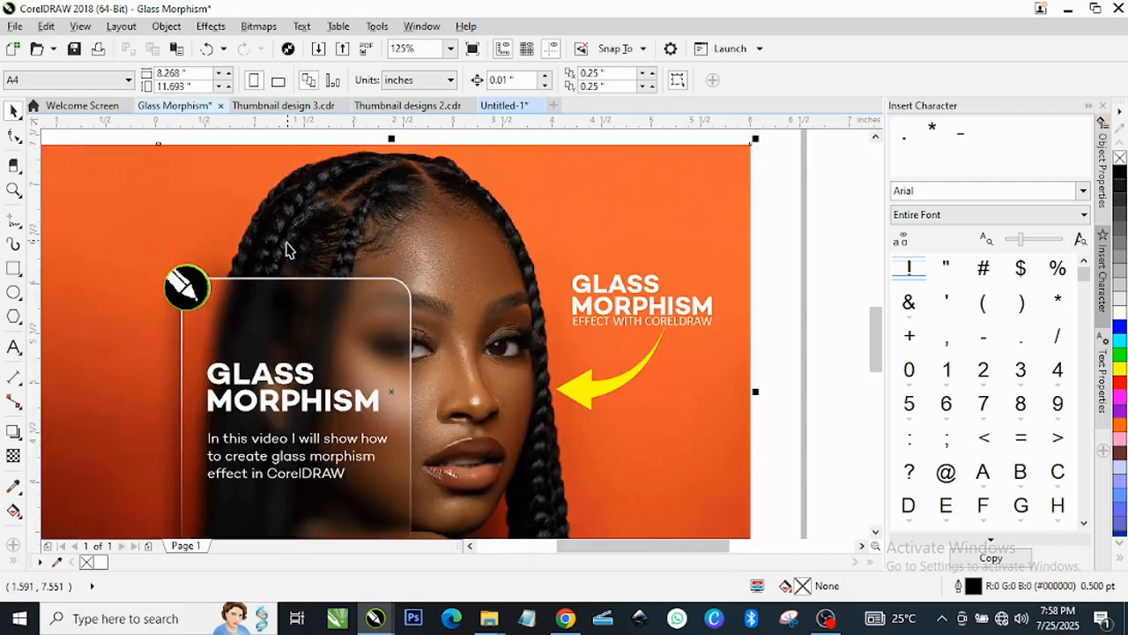
left_click(165, 360)
scroll(401, 329, "down", 2)
left_click_drag(204, 332, 418, 415)
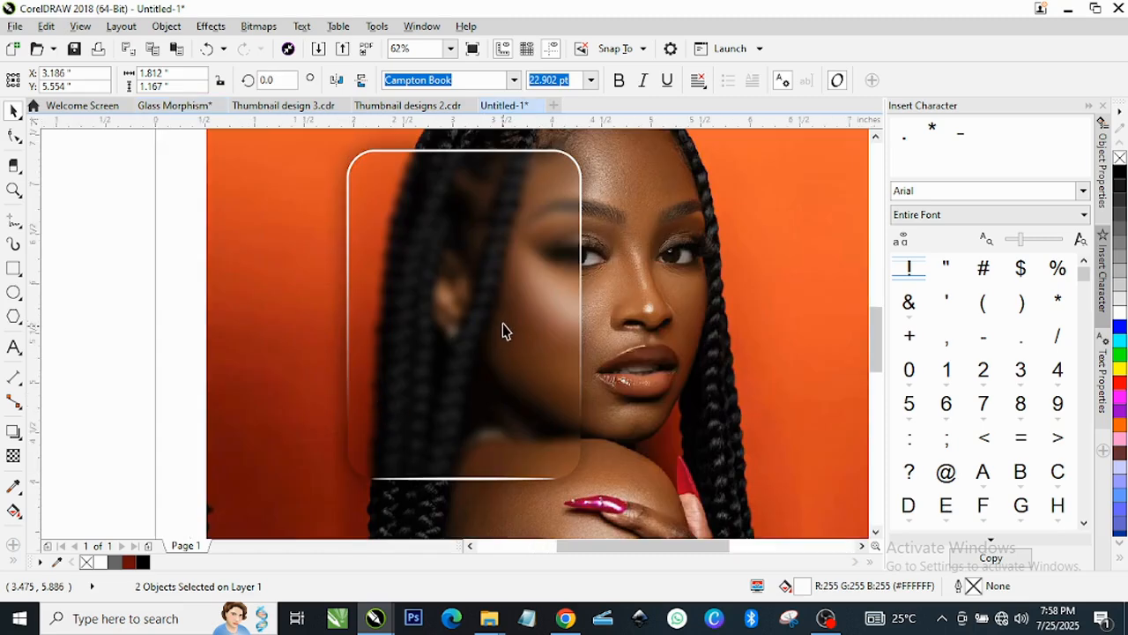
- Paste the copied heading and paragraph into the Untitled-1 document and position them in the upper part of the glass panel
key("ctrl+v")
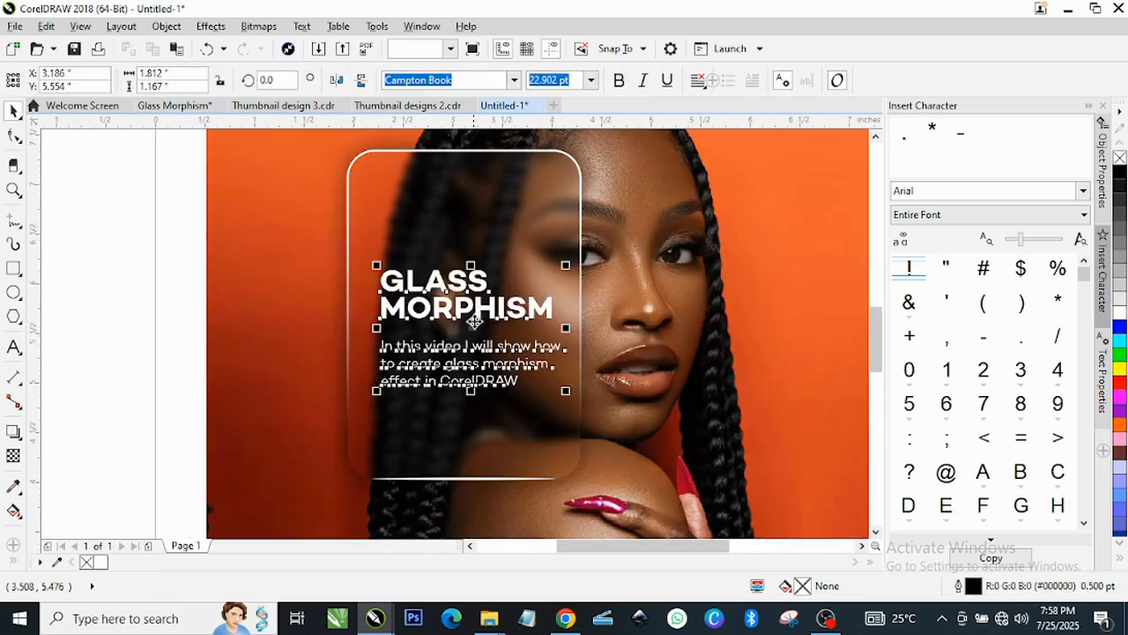
left_click_drag(469, 327, 459, 256)
left_click(141, 317)
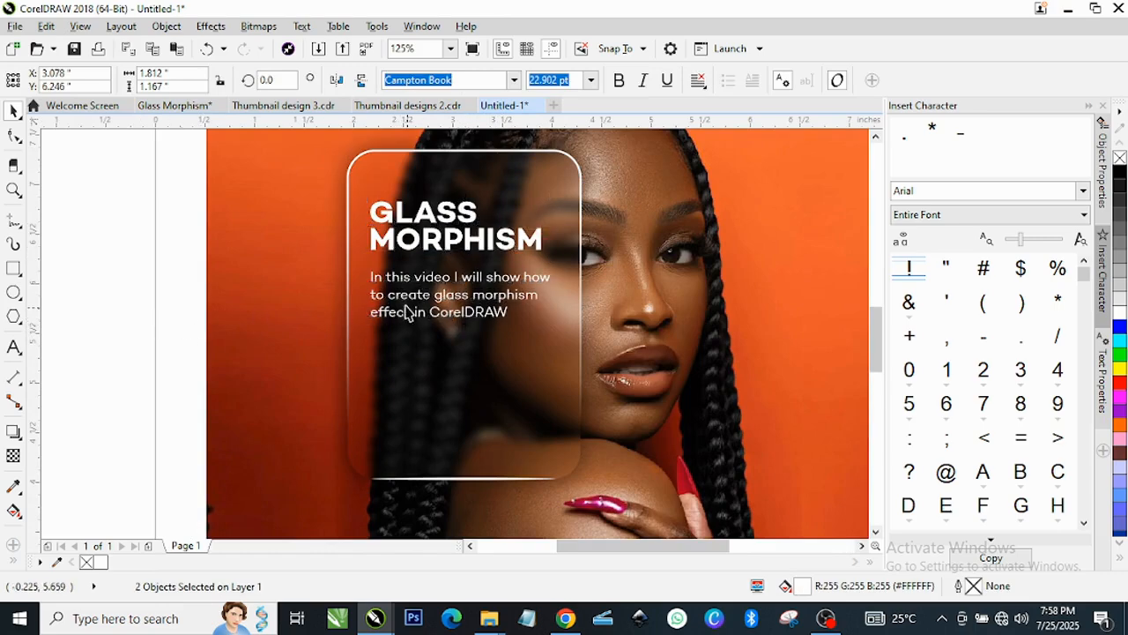
- Review the completed glass panel with its text, framing the view closely on the portrait
scroll(405, 309, "down", 2)
scroll(509, 307, "up", 2)
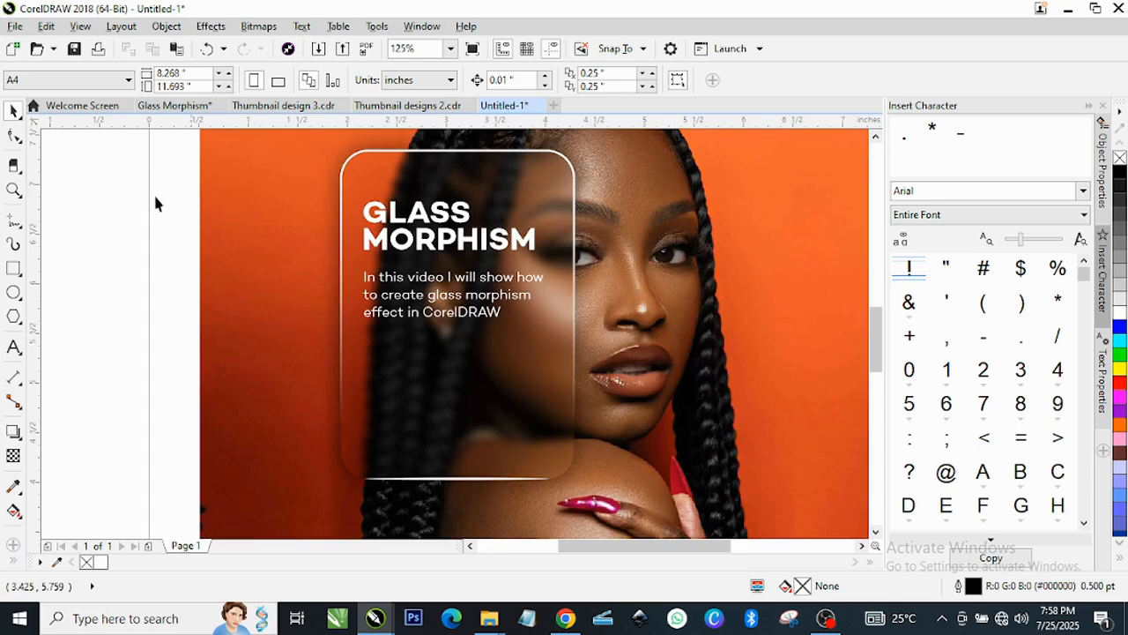
scroll(277, 265, "down", 2)
left_click(14, 189)
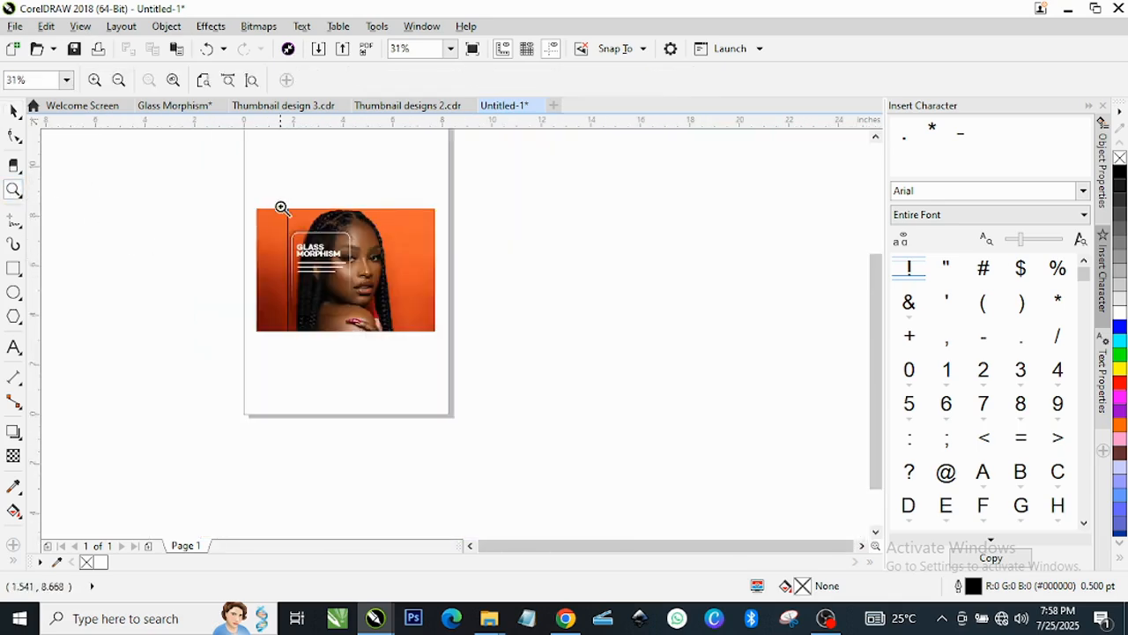
left_click_drag(277, 221, 420, 319)
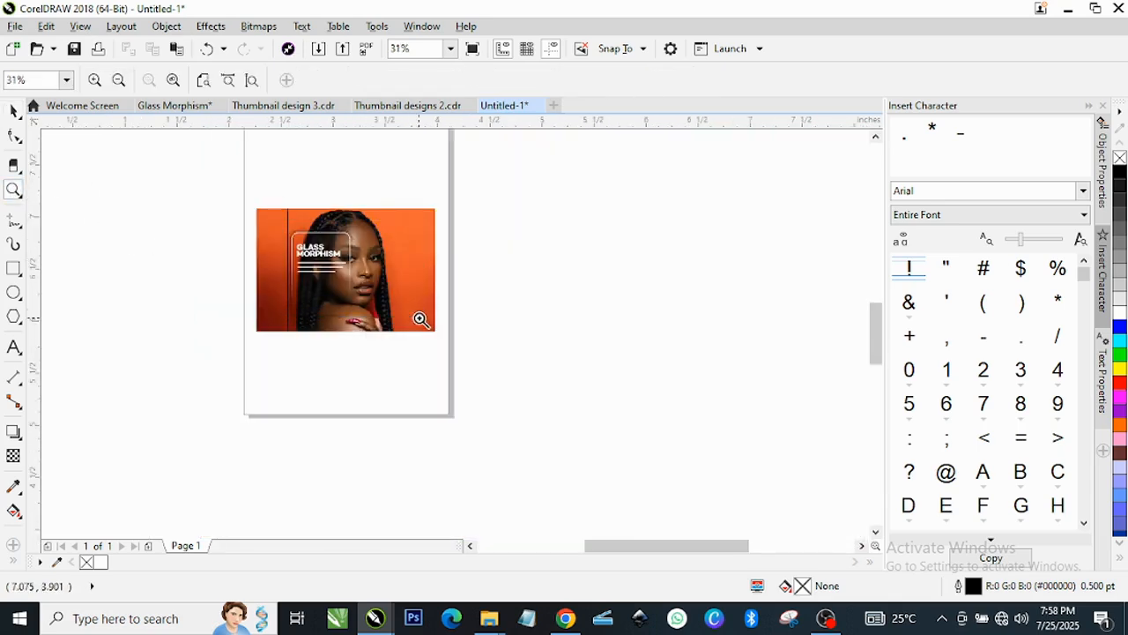
key("space")
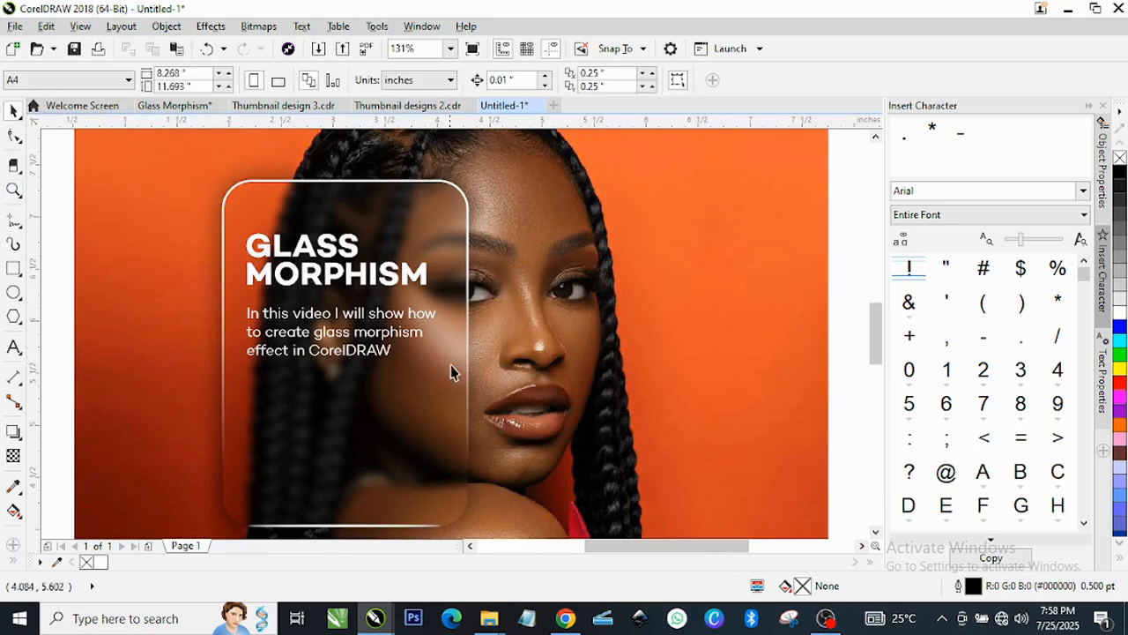